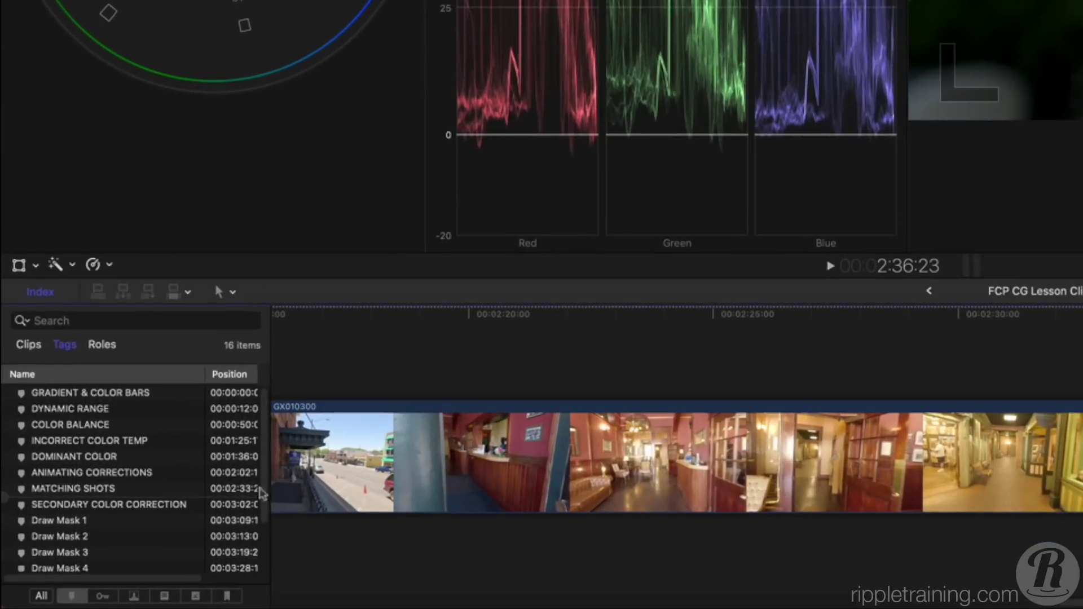
Jump to MATCHING SHOTS and show the wine-pour clip's video properties with Color Curves Normalize
{"action": "left_click", "coordinate": [105, 488]}
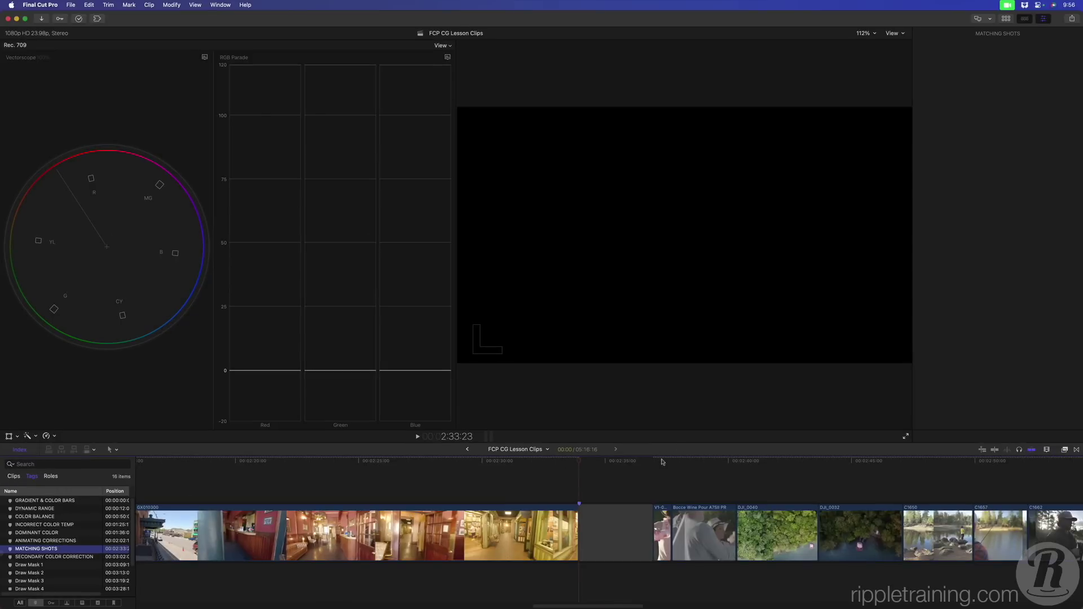
{"action": "left_click", "coordinate": [853, 418]}
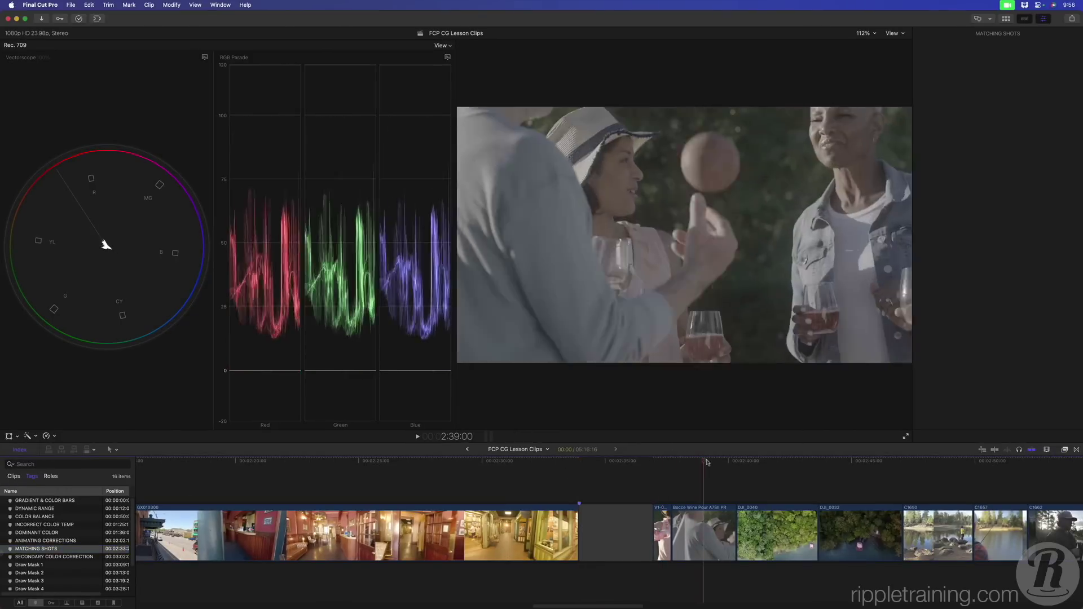
{"action": "left_click", "coordinate": [658, 463]}
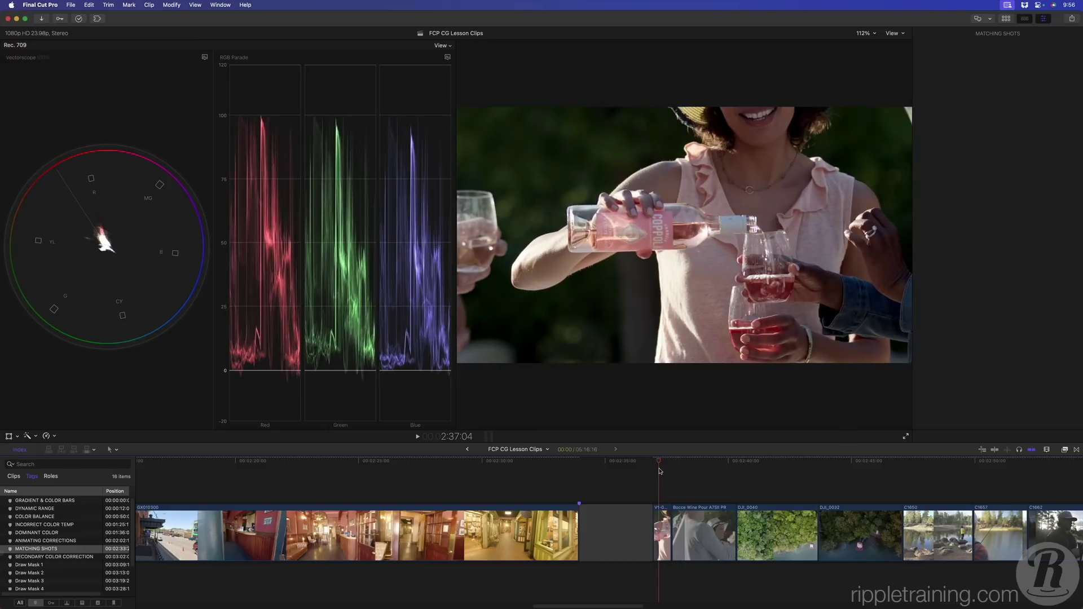
{"action": "key", "text": "c"}
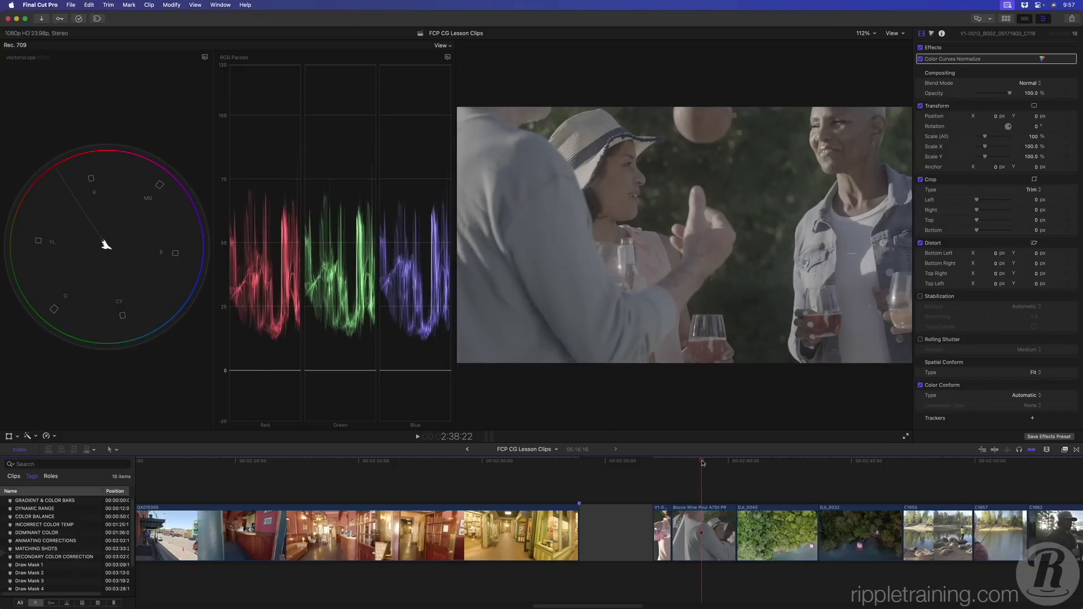
{"action": "key", "text": "c"}
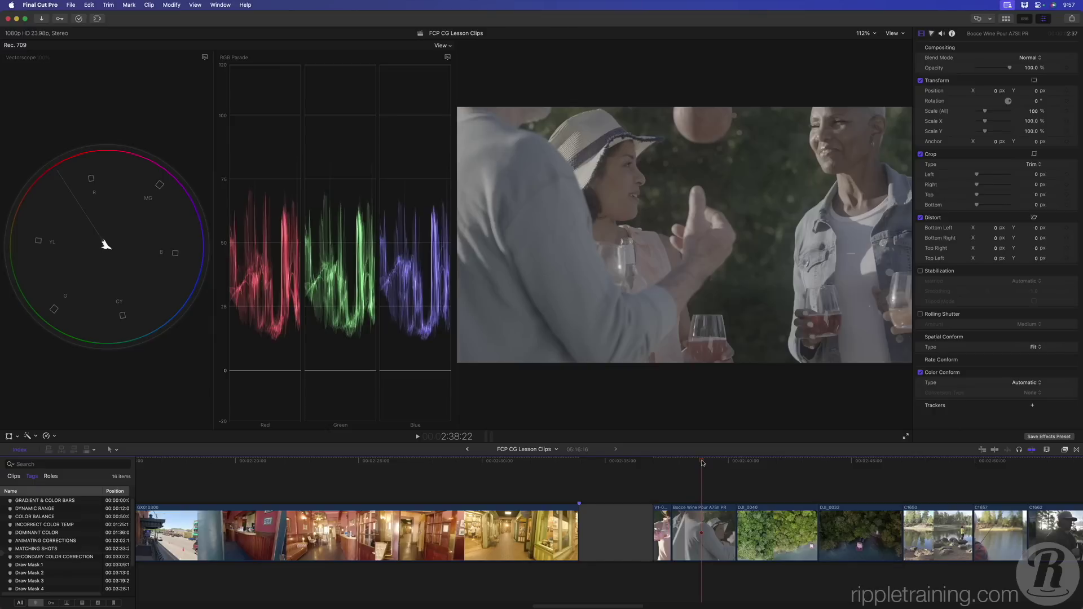
{"action": "left_click", "coordinate": [657, 463]}
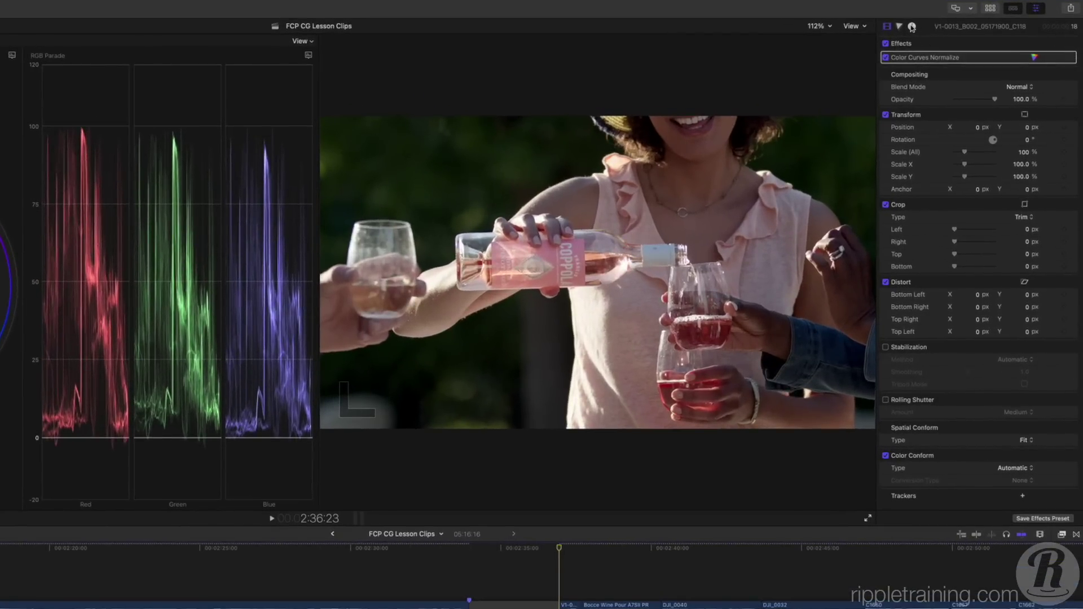
Check the wine-pour clip's info, then toggle Color Curves Normalize off and on to compare its curves
{"action": "left_click", "coordinate": [912, 26]}
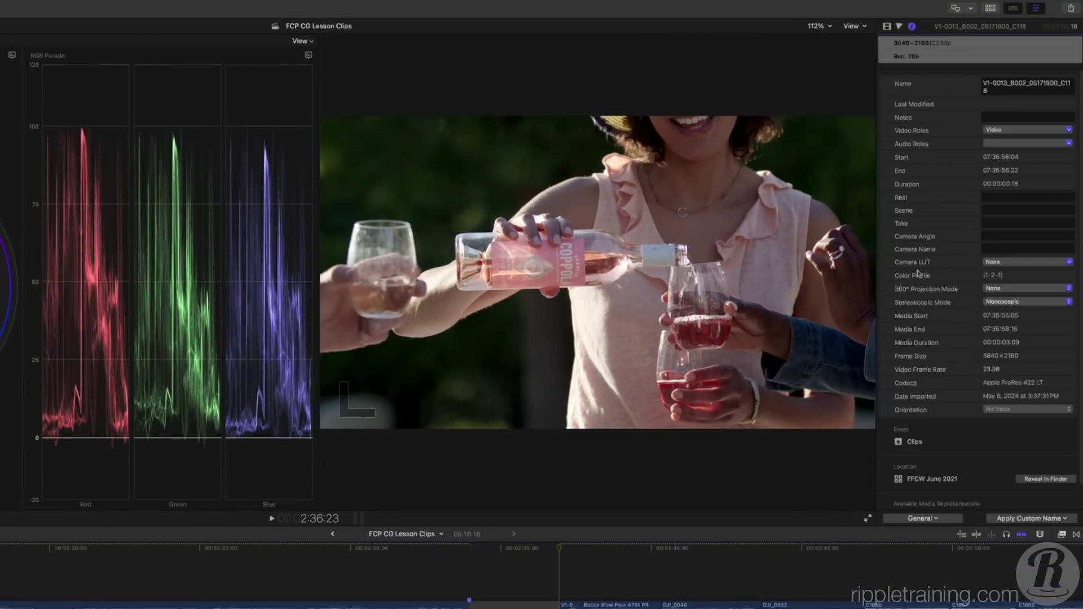
{"action": "left_click", "coordinate": [887, 27]}
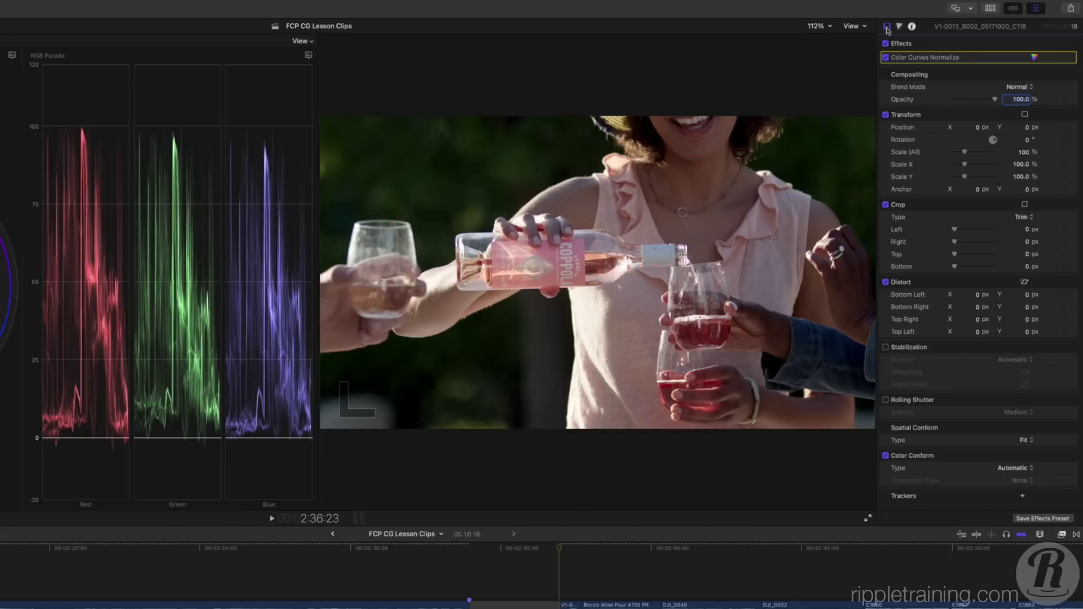
{"action": "left_click", "coordinate": [885, 57]}
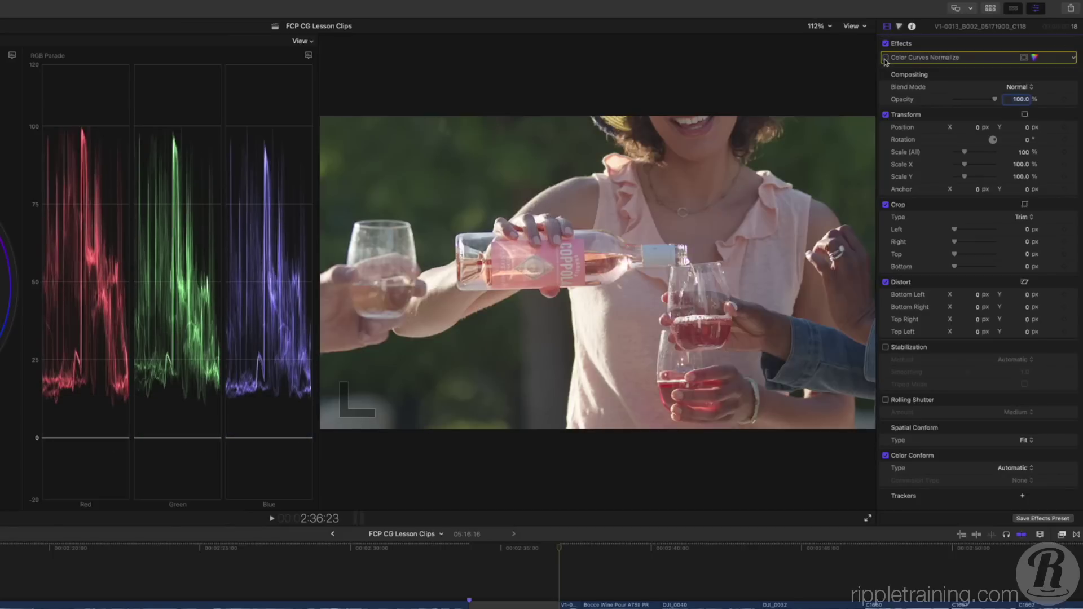
{"action": "left_click", "coordinate": [885, 57]}
{"action": "left_click", "coordinate": [1035, 58]}
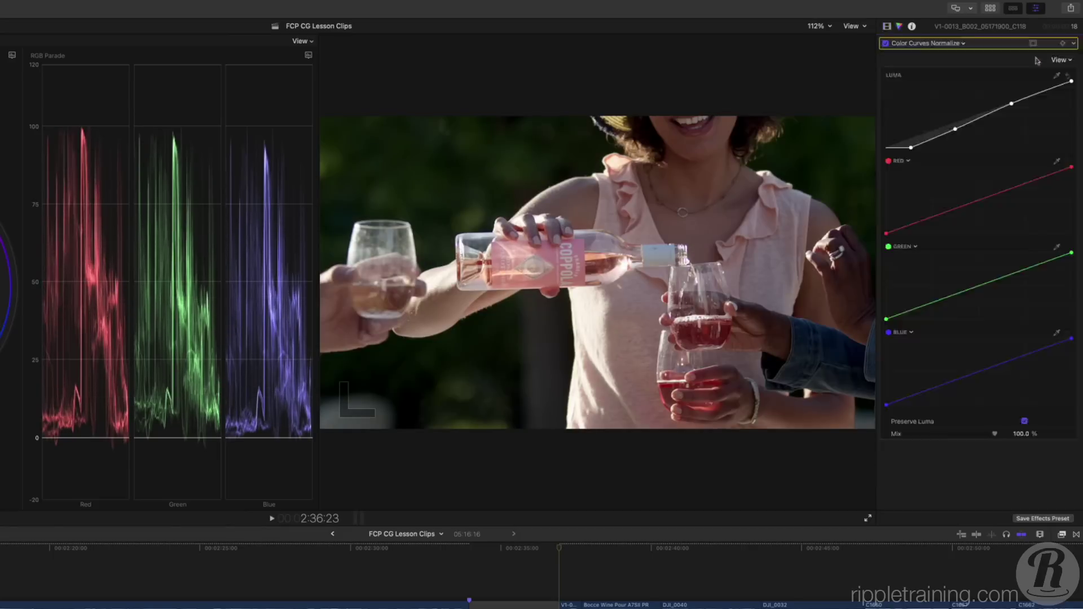
{"action": "left_click", "coordinate": [886, 43]}
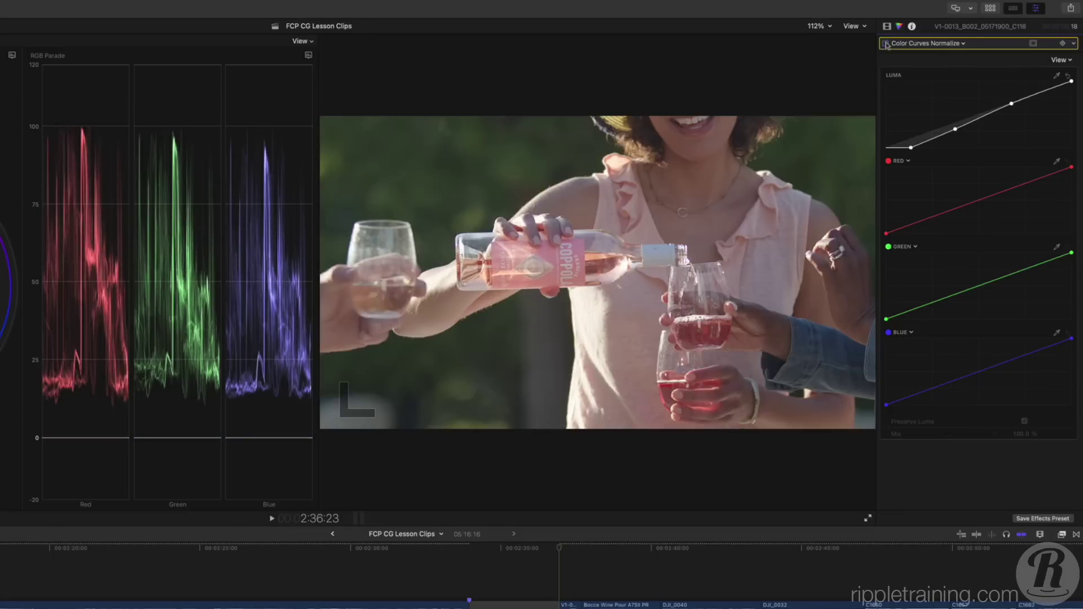
{"action": "left_click", "coordinate": [886, 44]}
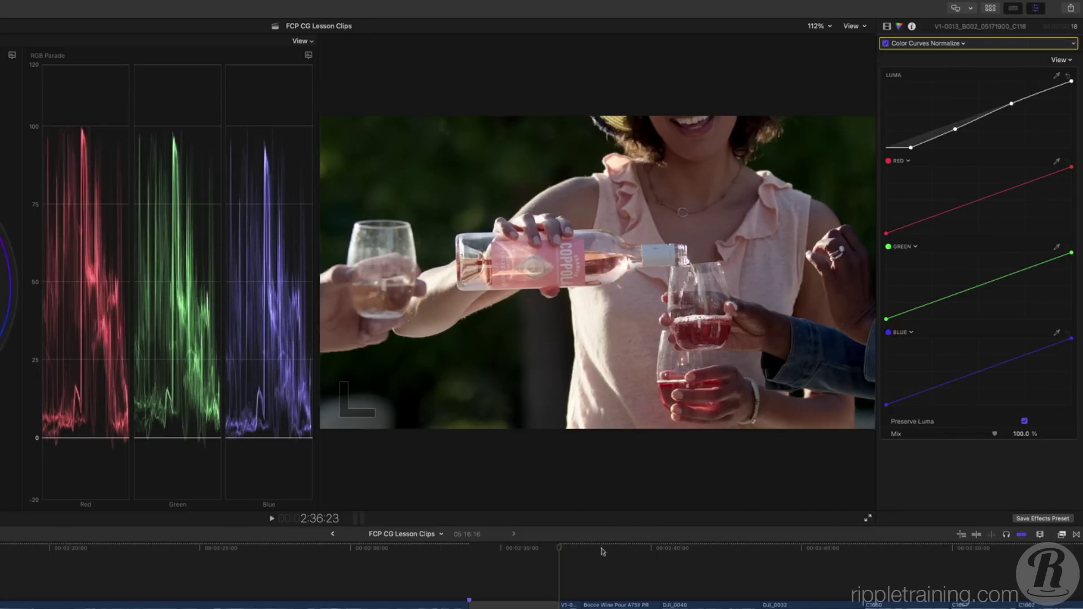
Move into the Bocce shot and check its Camera LUT metadata in the Info inspector
{"action": "left_click_drag", "start_coordinate": [602, 551], "coordinate": [617, 551]}
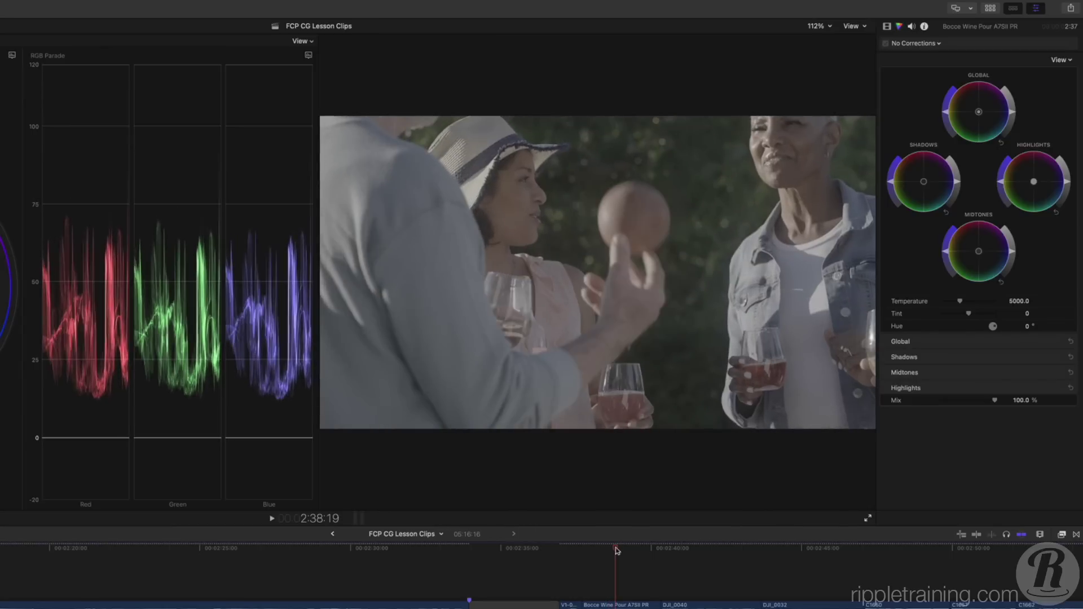
{"action": "left_click", "coordinate": [888, 27]}
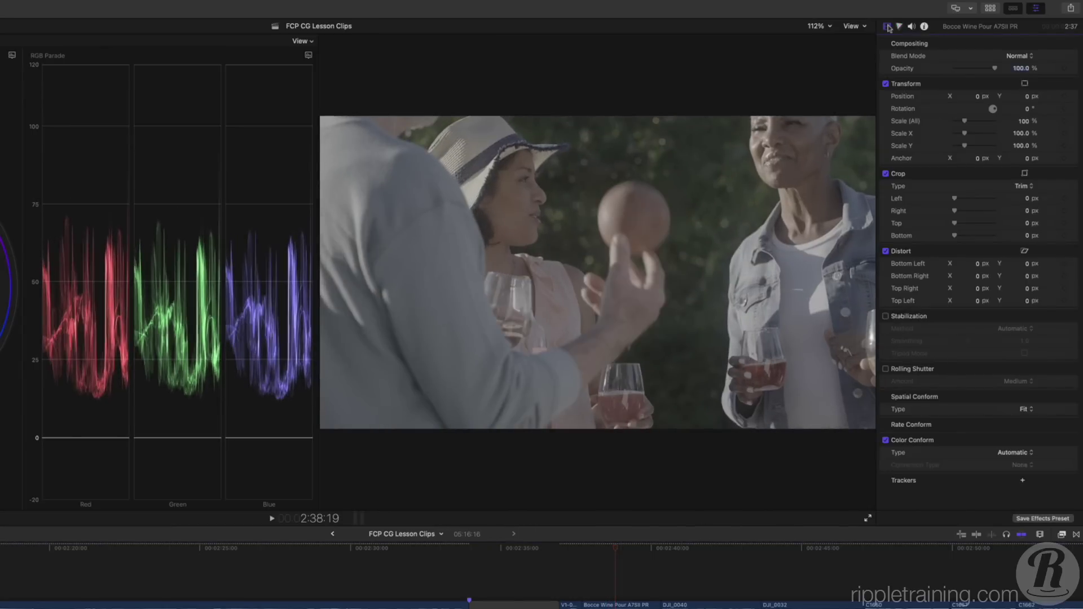
{"action": "left_click", "coordinate": [924, 28]}
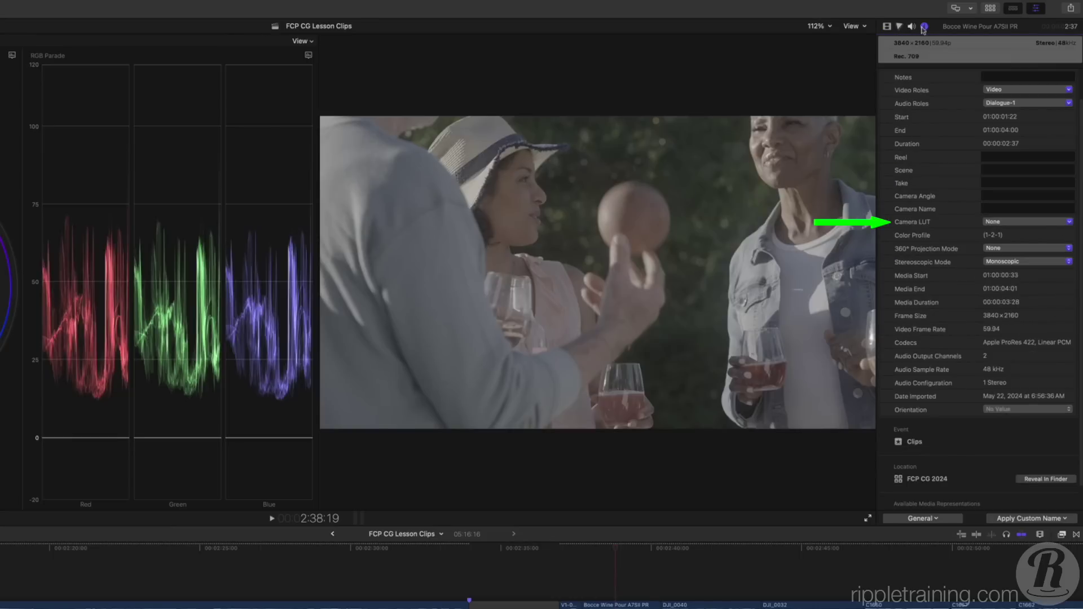
{"action": "left_click", "coordinate": [887, 27]}
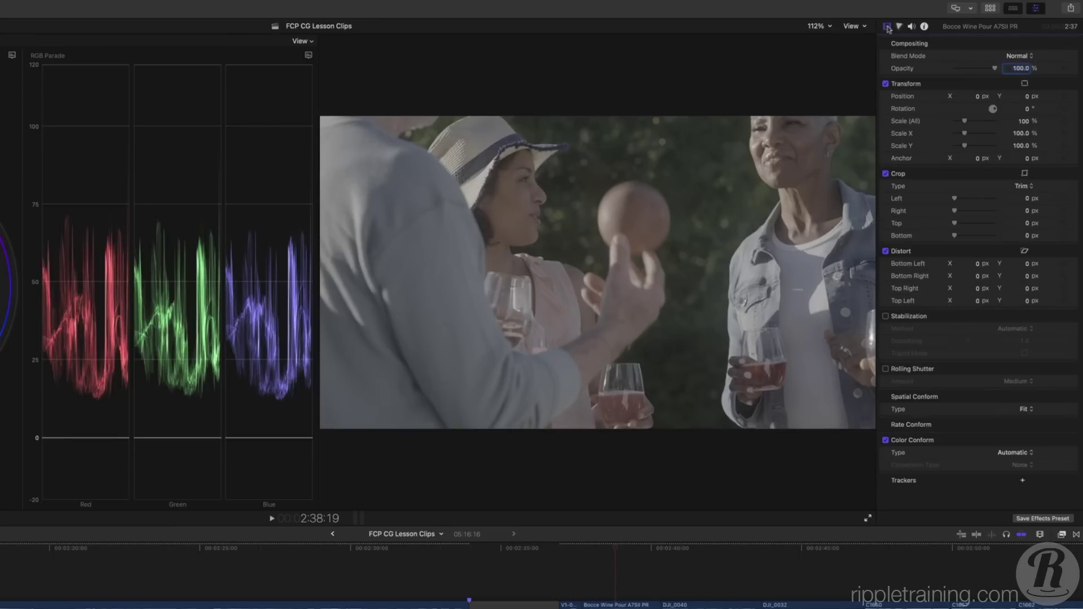
Play from the wine-pour shot into the Bocce shot, then stop
{"action": "left_click", "coordinate": [567, 549]}
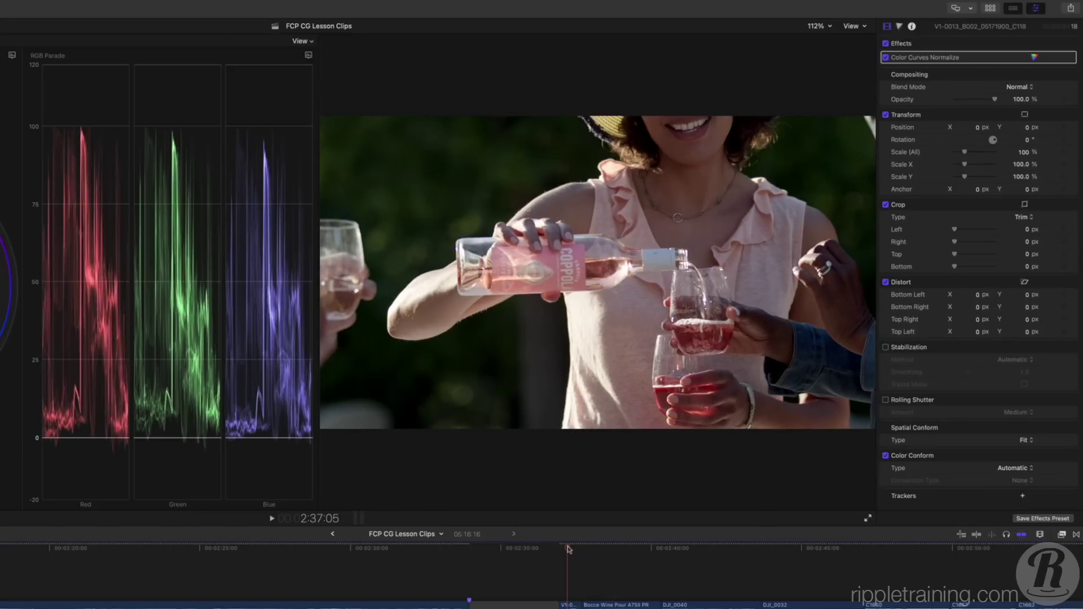
{"action": "key", "text": "space"}
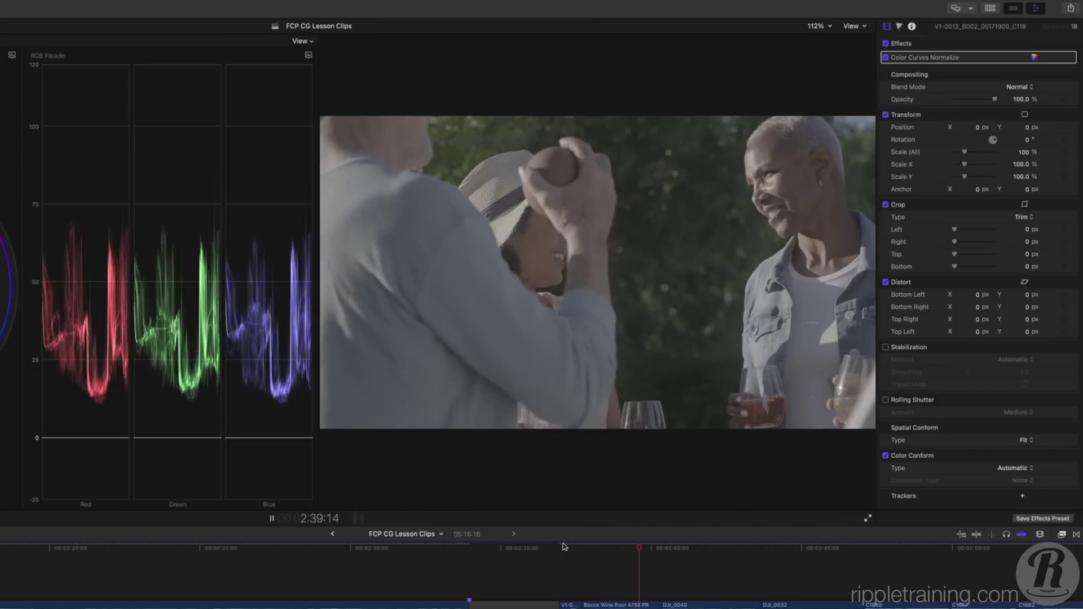
{"action": "key", "text": "space"}
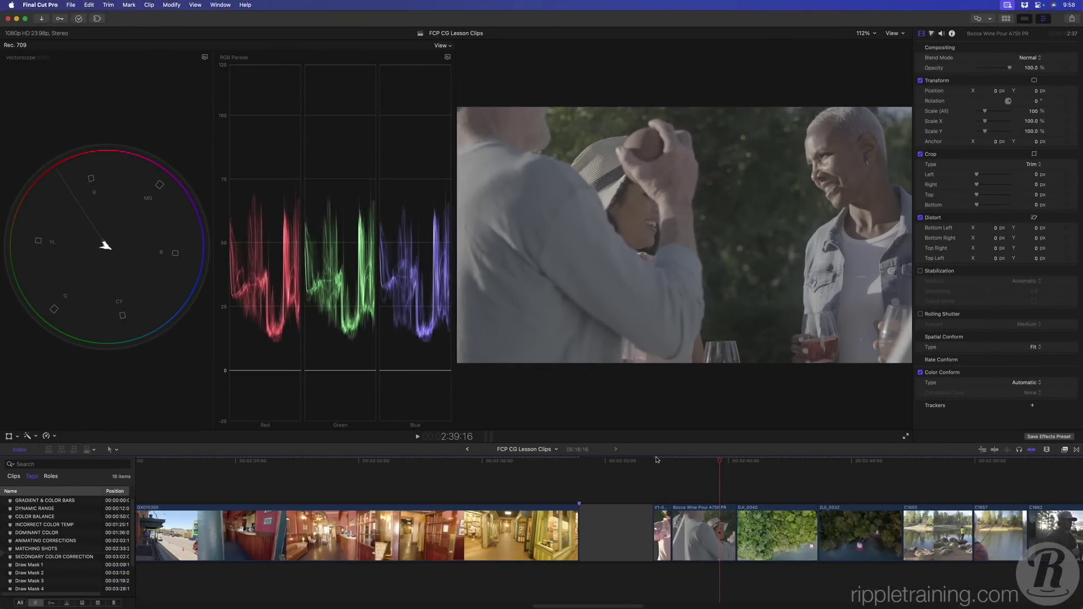
Park on a Bocce frame and open the Comparison Viewer beside the wine-pour frame at 2:37:16
{"action": "left_click", "coordinate": [706, 462]}
{"action": "left_click", "coordinate": [701, 463]}
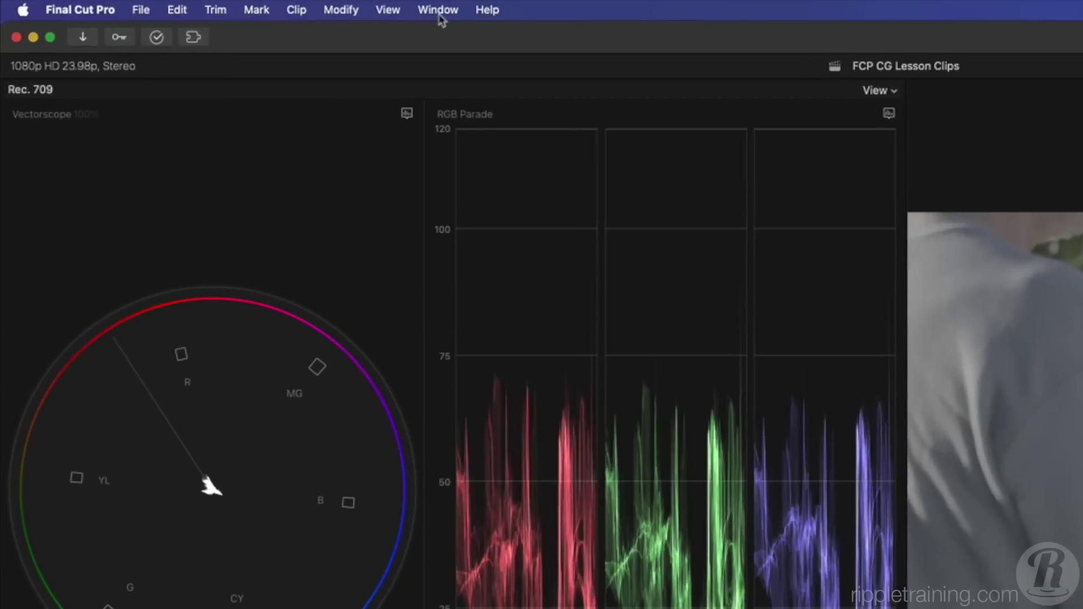
{"action": "left_click", "coordinate": [222, 5]}
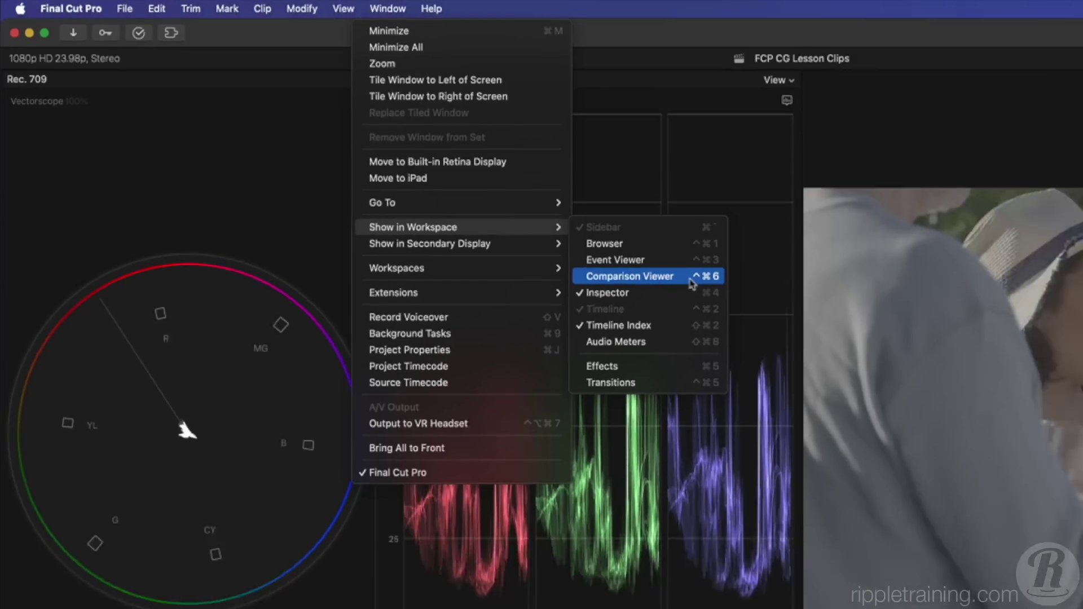
{"action": "left_click", "coordinate": [782, 321]}
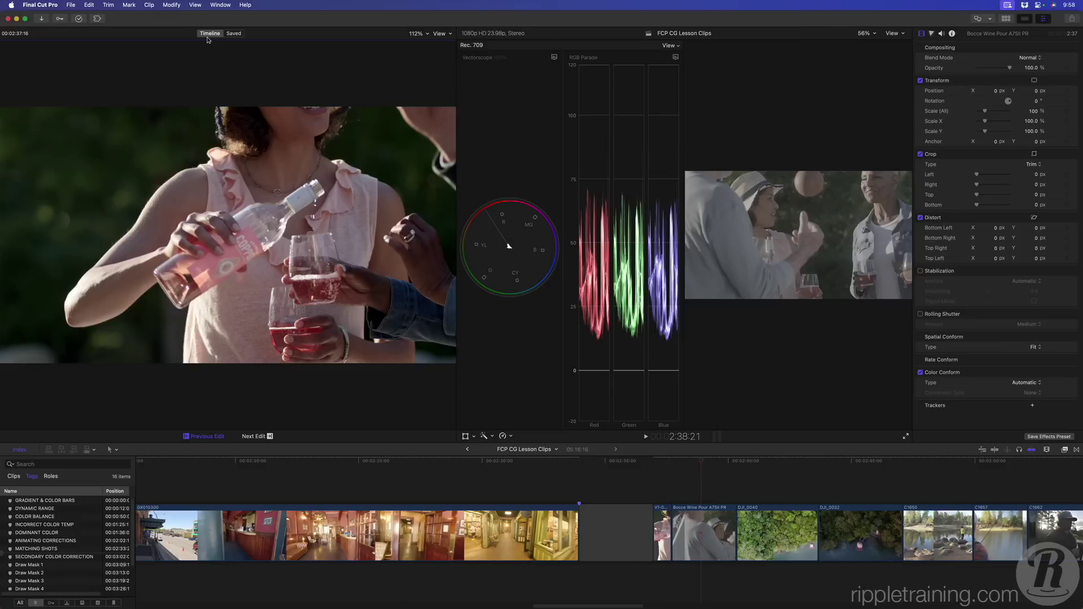
Show video scopes in both viewers: vectorscope with waveform on the left, vectorscope with RGB Parade on the right
{"action": "left_click", "coordinate": [442, 33]}
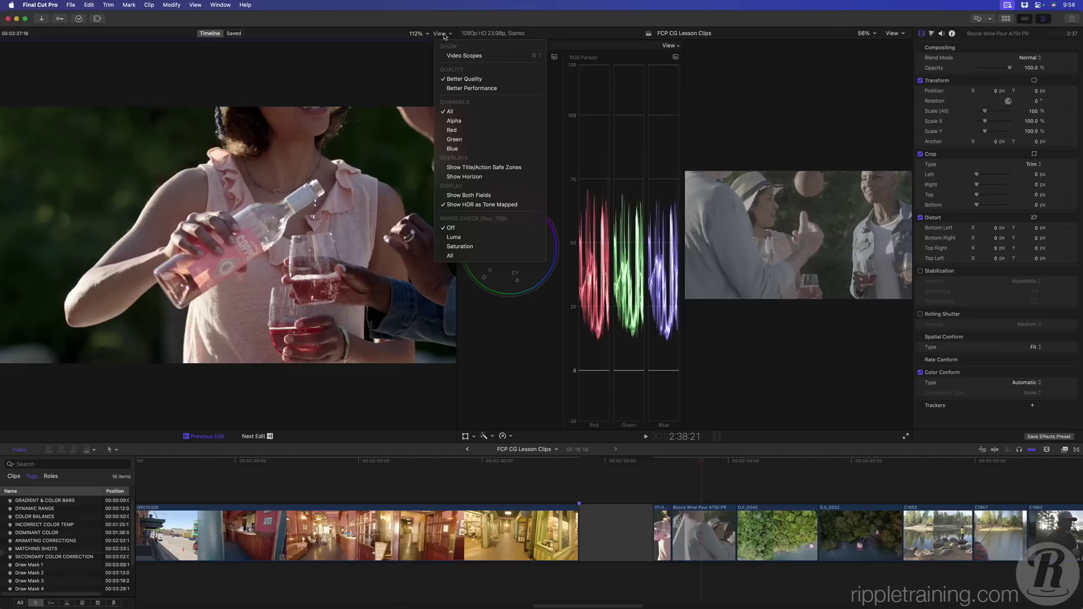
{"action": "left_click", "coordinate": [459, 57]}
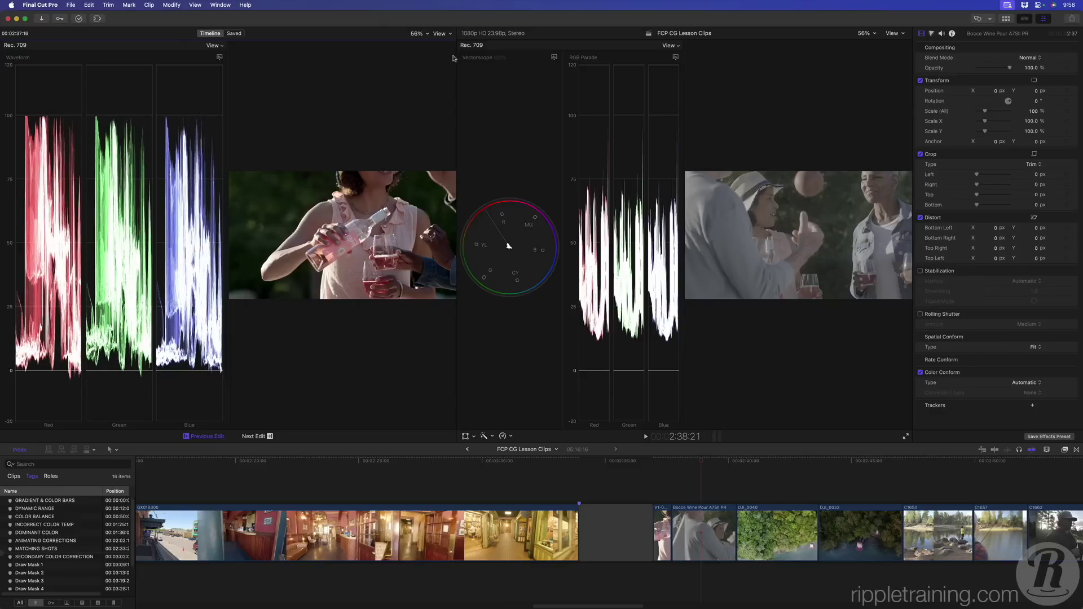
{"action": "left_click", "coordinate": [214, 47]}
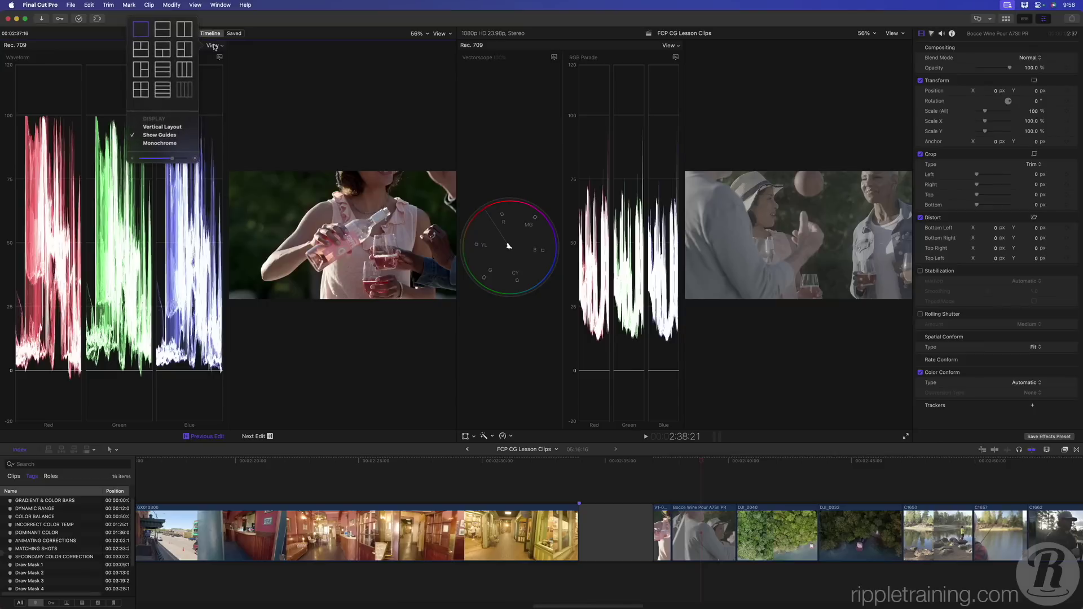
{"action": "left_click", "coordinate": [187, 31]}
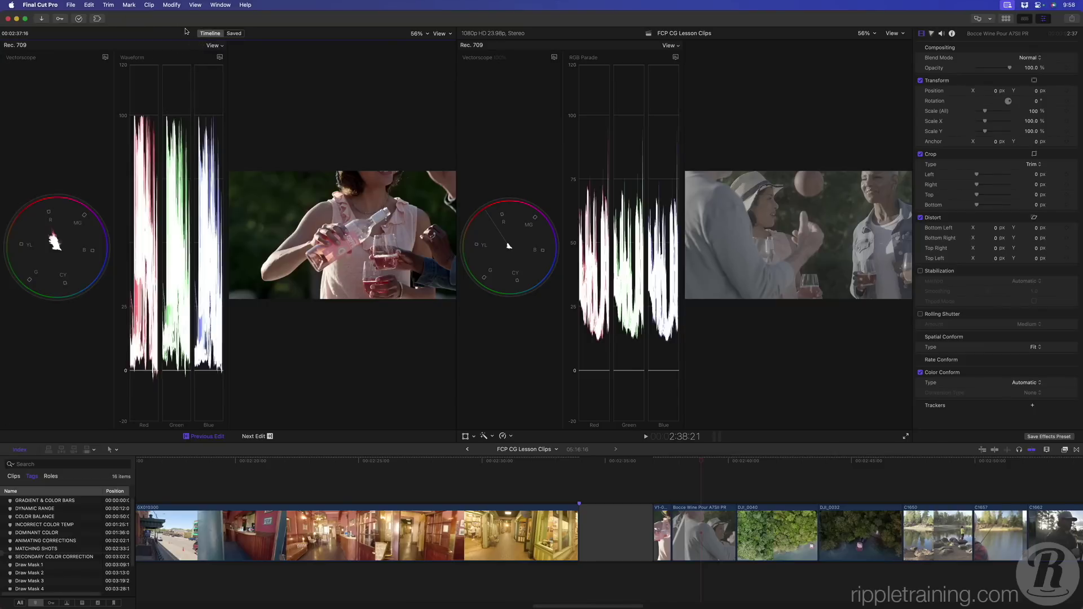
{"action": "left_click", "coordinate": [105, 57]}
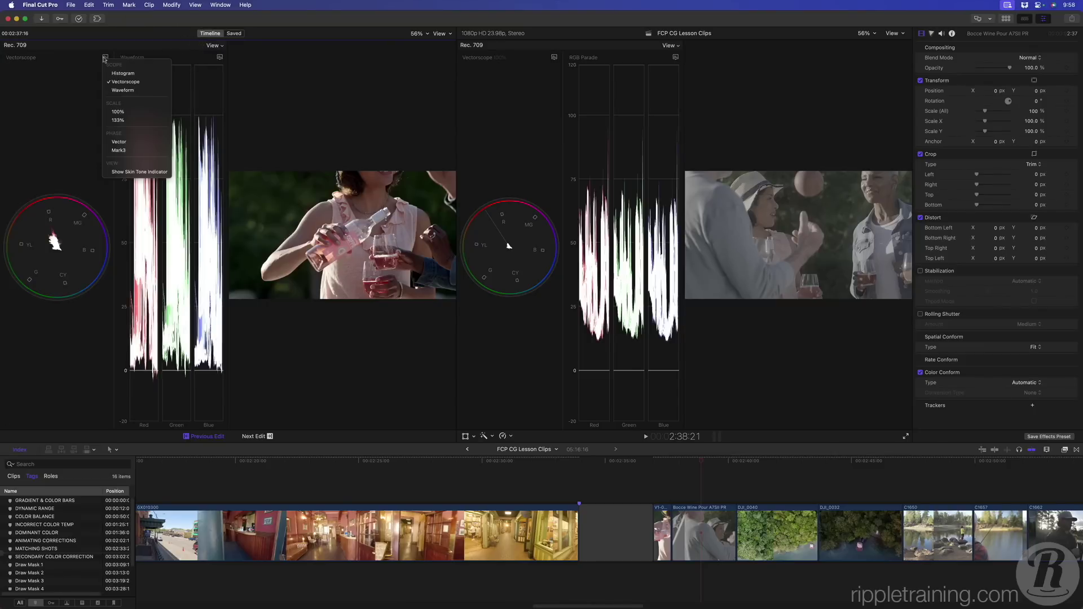
{"action": "left_click", "coordinate": [73, 83]}
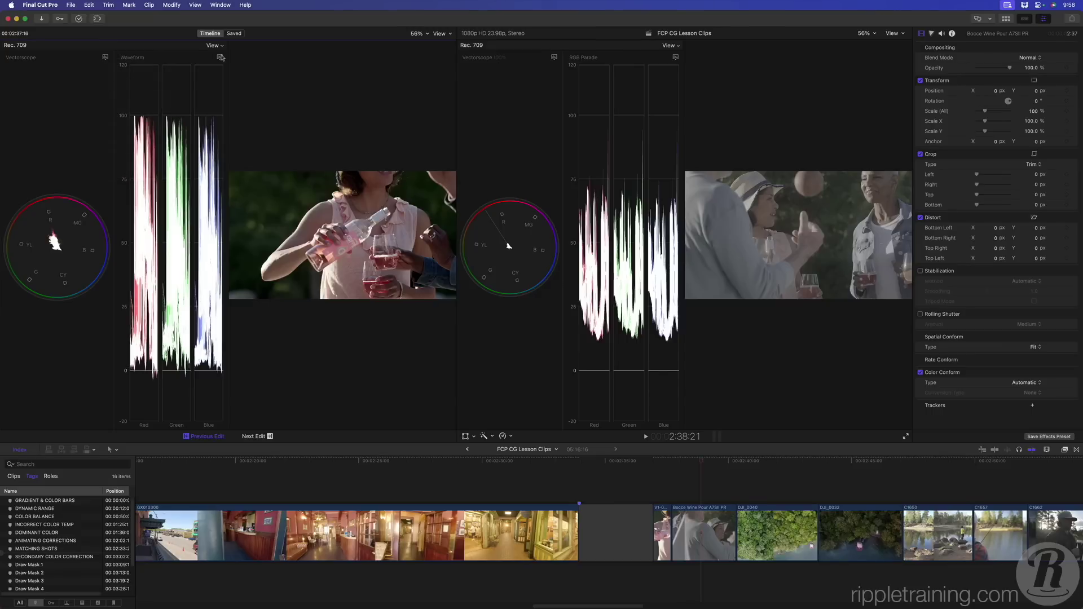
{"action": "left_click", "coordinate": [220, 57]}
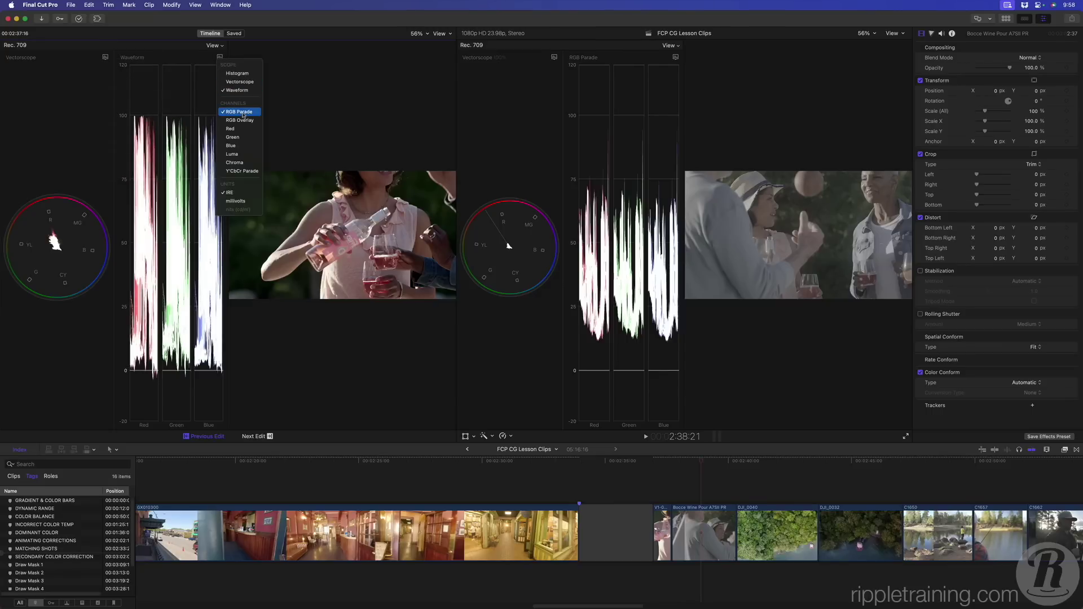
{"action": "left_click", "coordinate": [293, 108]}
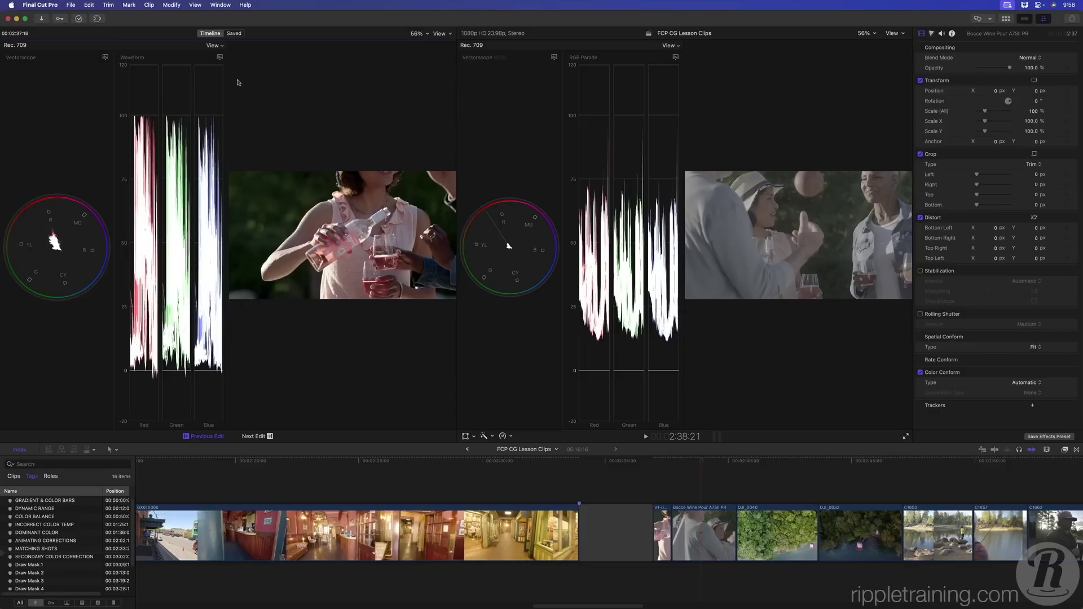
Dim the waveform, stack both viewers' video above their scopes, and enlarge the pictures
{"action": "left_click", "coordinate": [214, 45]}
{"action": "left_click_drag", "start_coordinate": [173, 158], "coordinate": [141, 158]}
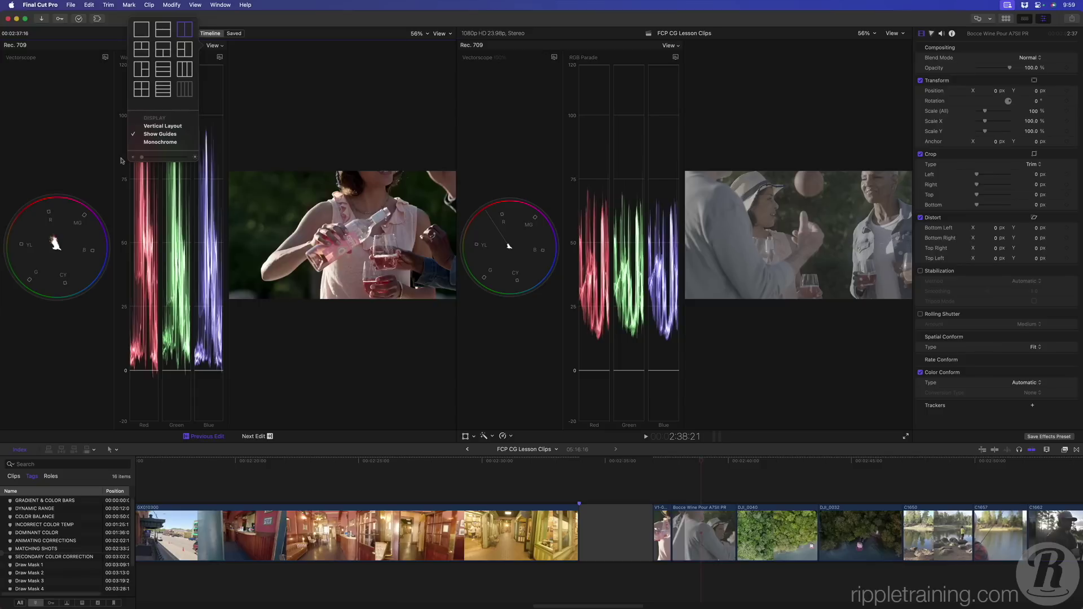
{"action": "left_click", "coordinate": [167, 126]}
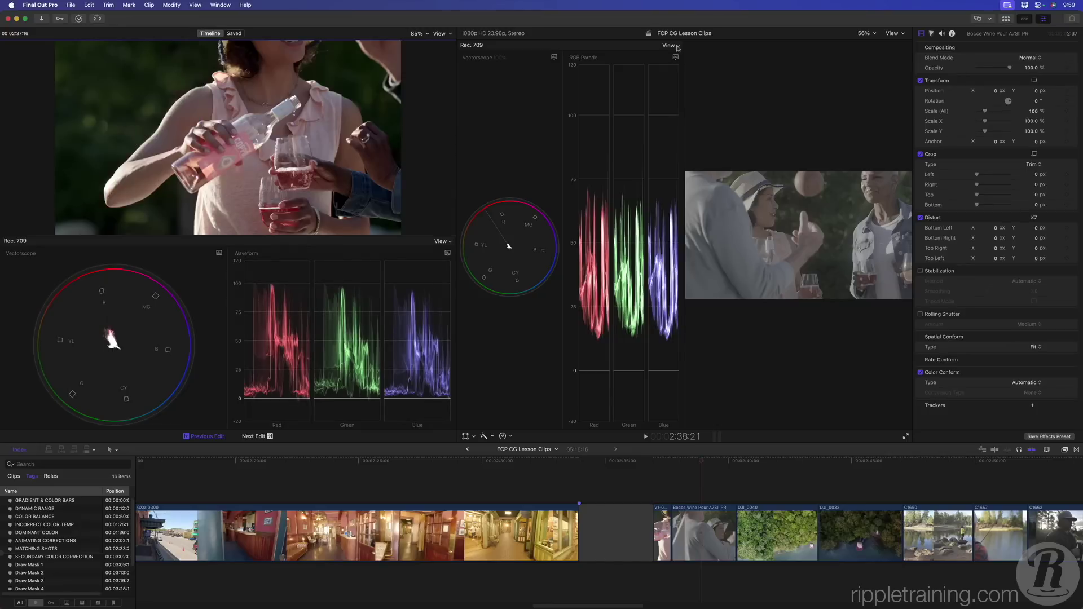
{"action": "left_click", "coordinate": [670, 45]}
{"action": "left_click", "coordinate": [627, 127]}
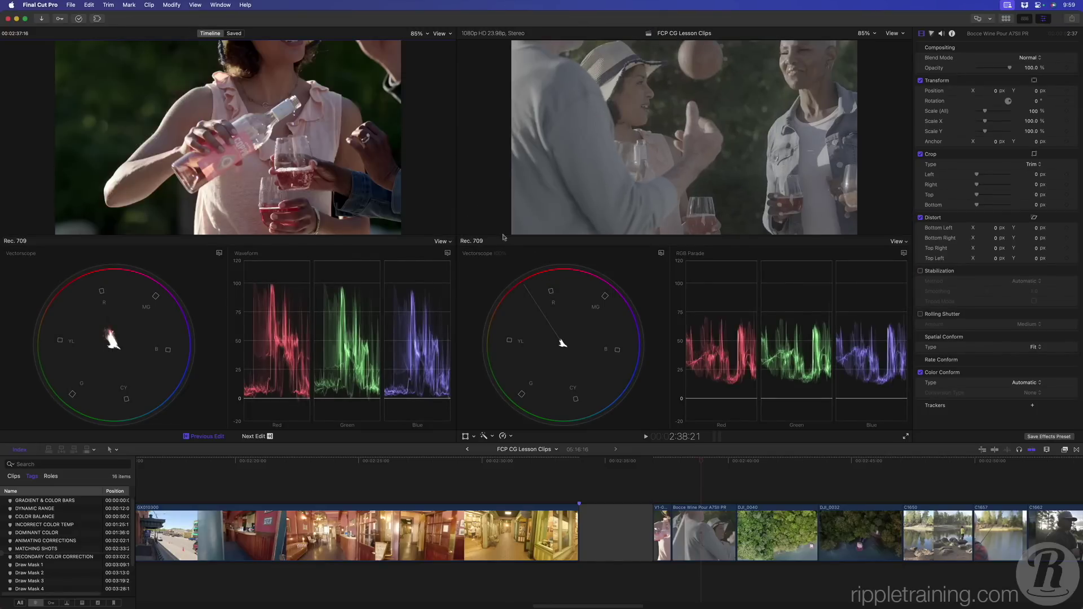
{"action": "left_click_drag", "start_coordinate": [503, 238], "coordinate": [490, 257]}
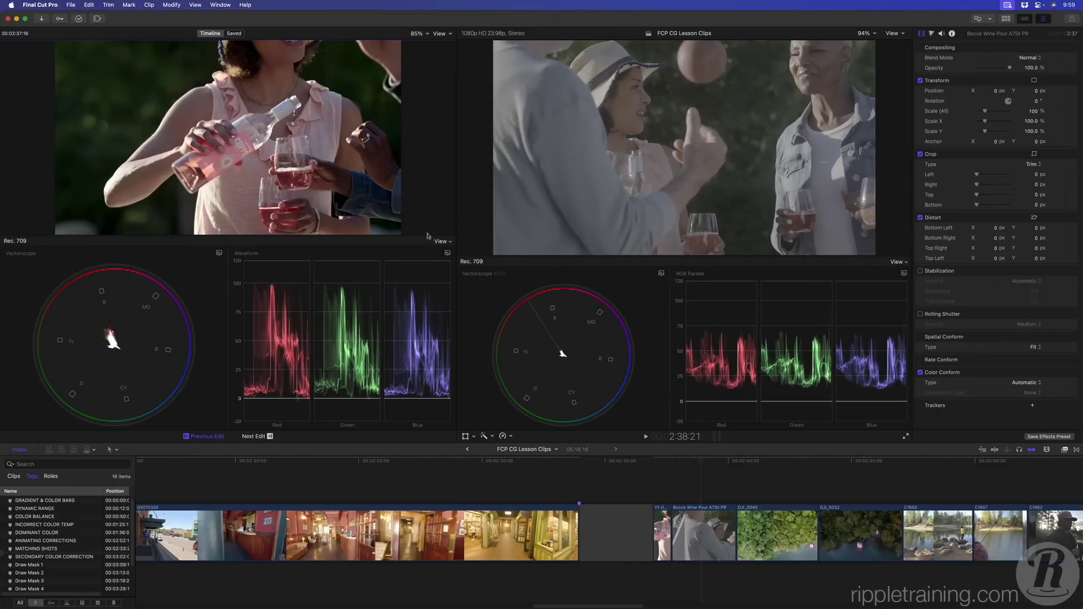
{"action": "left_click_drag", "start_coordinate": [427, 234], "coordinate": [430, 256]}
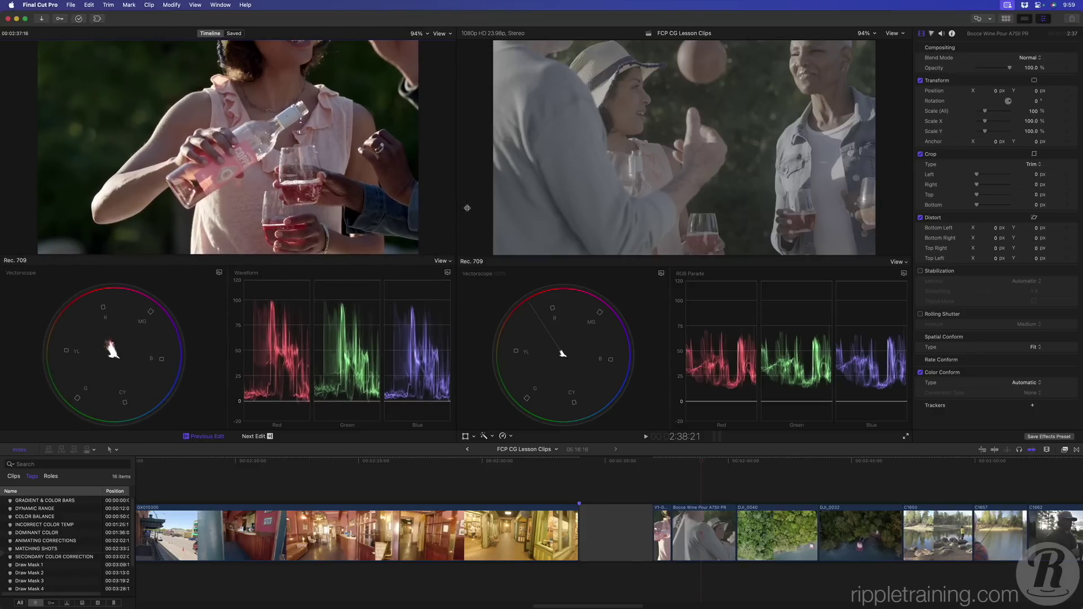
{"action": "mouse_move", "coordinate": [458, 208]}
{"action": "left_mouse_down"}
{"action": "mouse_move", "coordinate": [487, 208]}
{"action": "mouse_move", "coordinate": [455, 209]}
{"action": "left_mouse_up"}
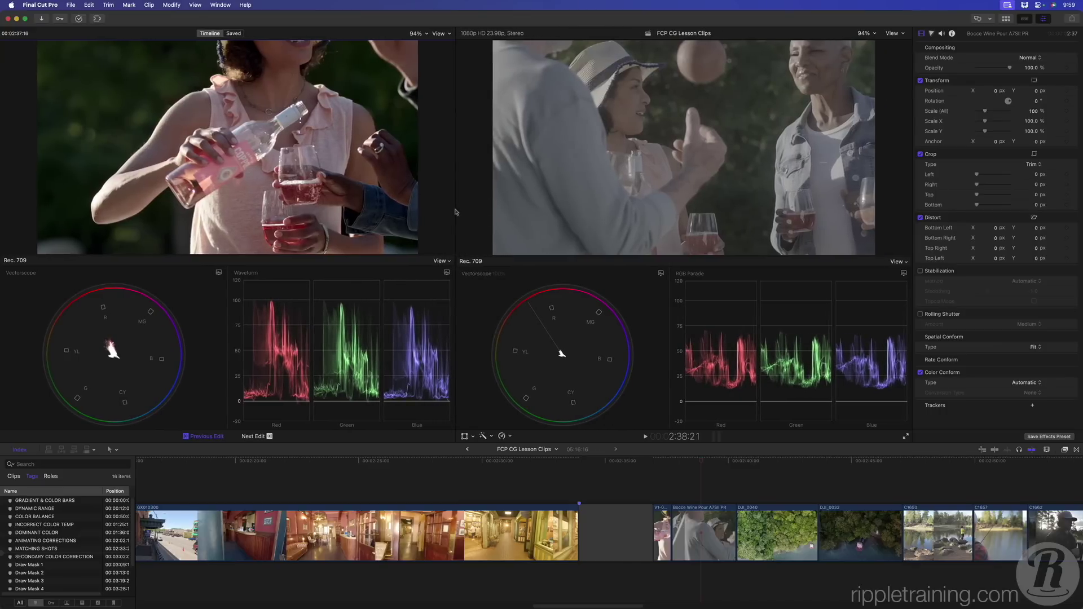
Save the current layout as a workspace named 'Matching Shots'
{"action": "left_click", "coordinate": [228, 5]}
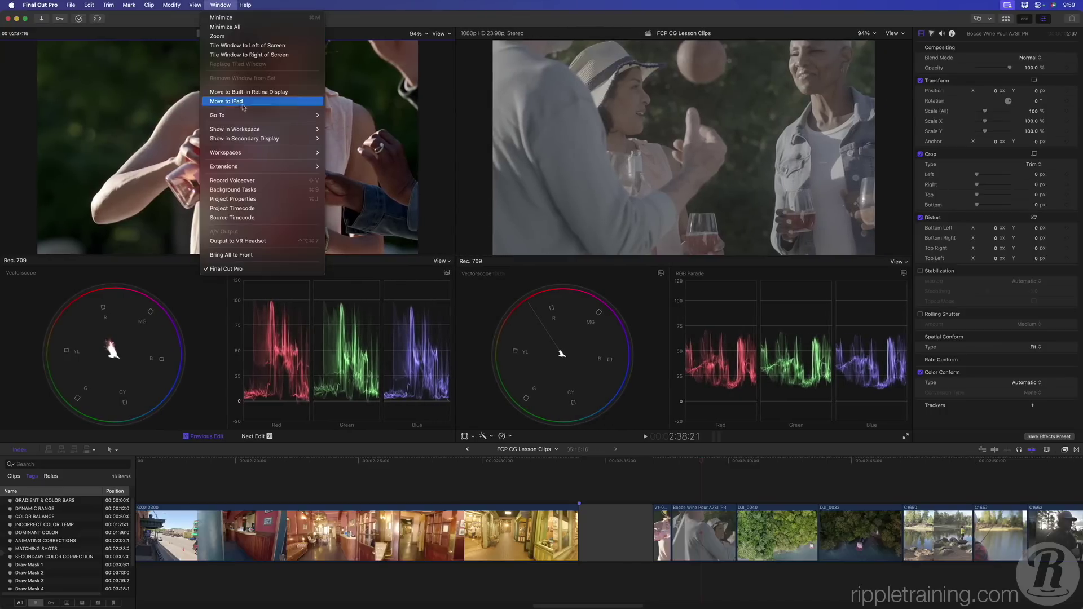
{"action": "mouse_move", "coordinate": [252, 156]}
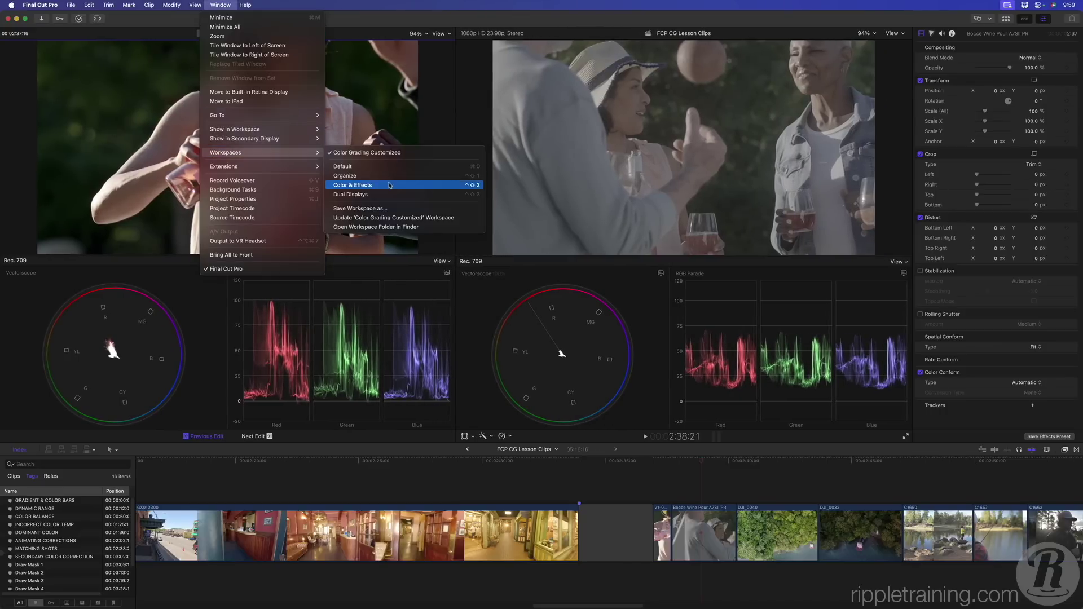
{"action": "left_click", "coordinate": [394, 208]}
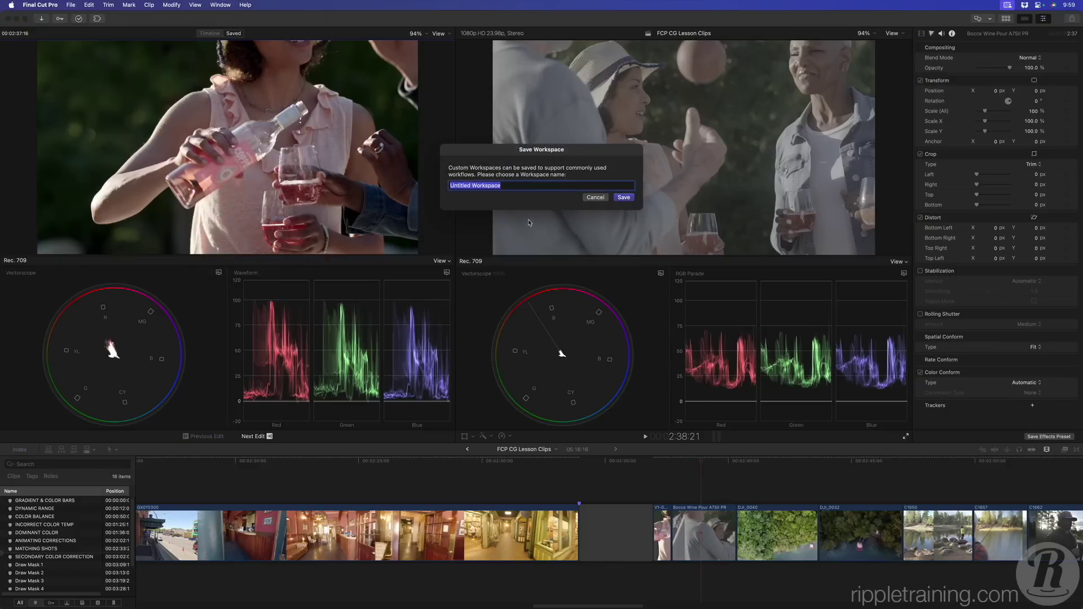
{"action": "type", "text": "Matching Shots"}
{"action": "left_click", "coordinate": [624, 198]}
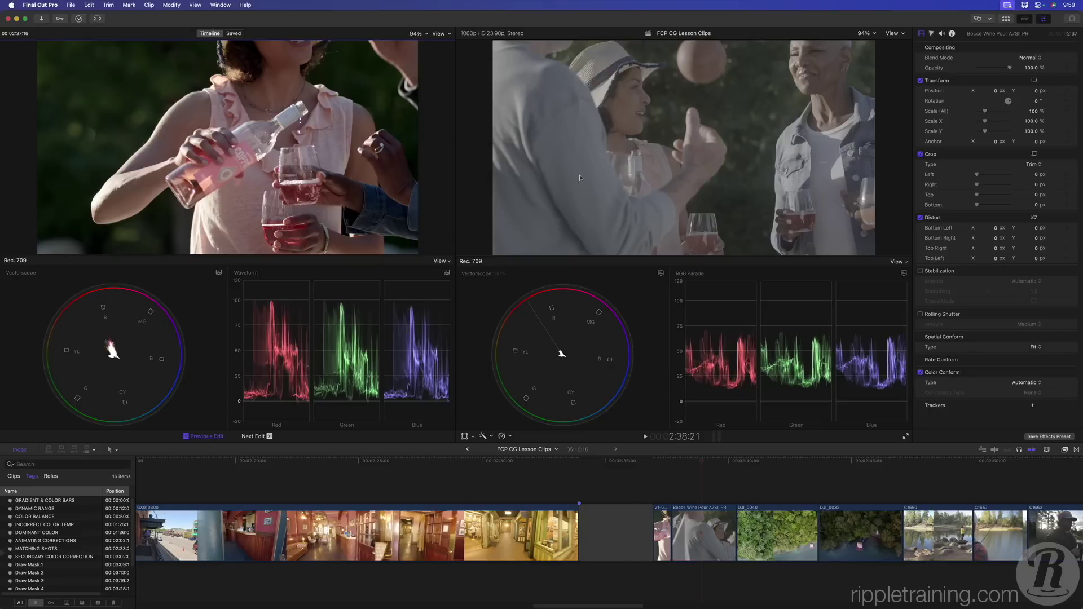
{"action": "left_click", "coordinate": [220, 5]}
{"action": "mouse_move", "coordinate": [247, 156]}
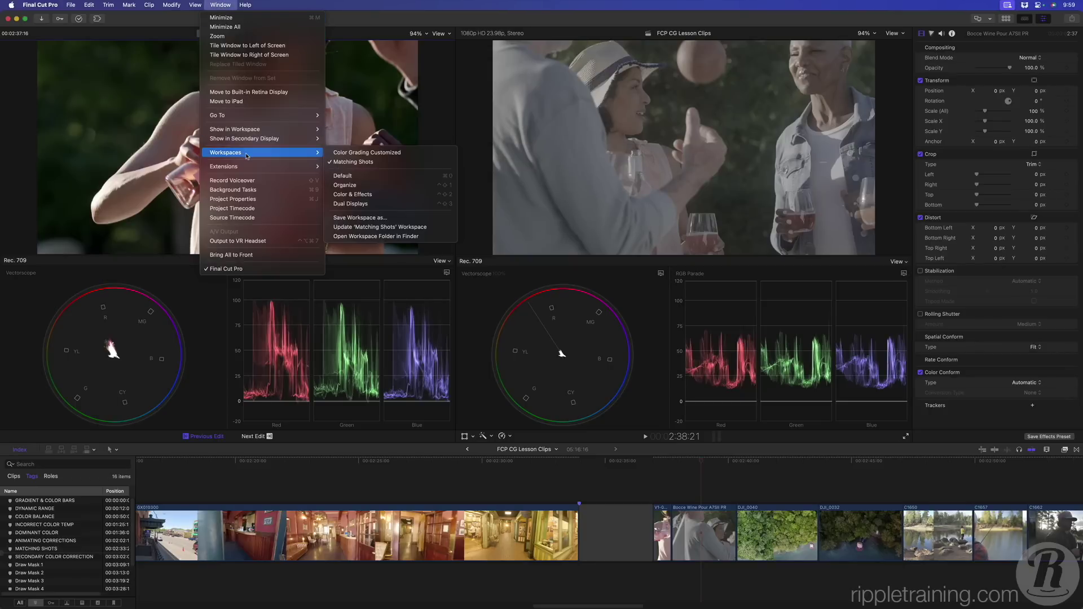
Switch to the Matching Shots workspace and set the Bocce clip's Camera LUT to Sony S-Log3/S-Gamut3.Cine
{"action": "left_click", "coordinate": [373, 162]}
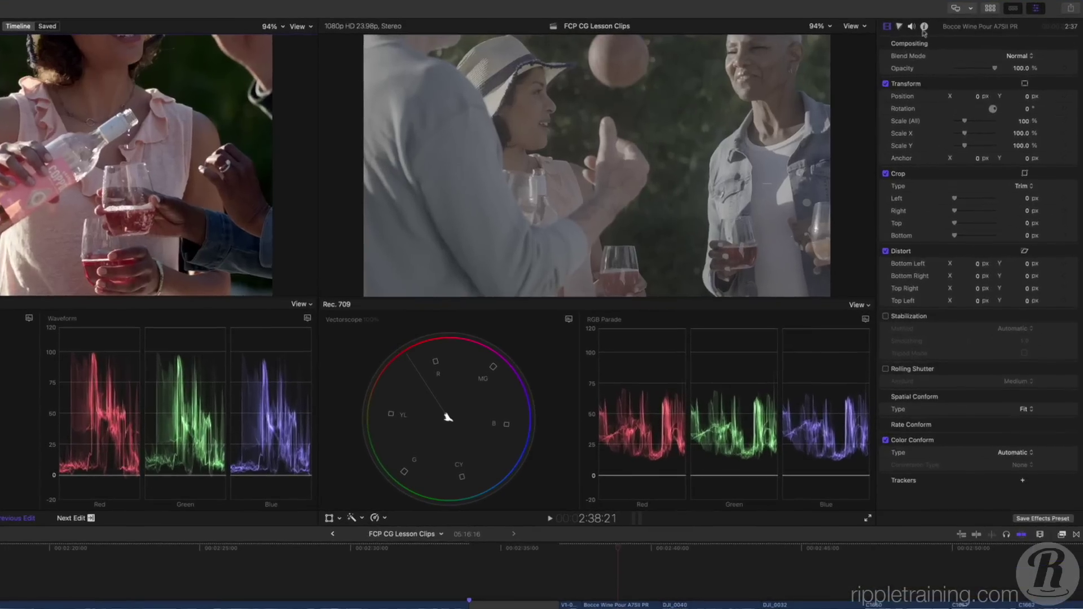
{"action": "left_click", "coordinate": [952, 33]}
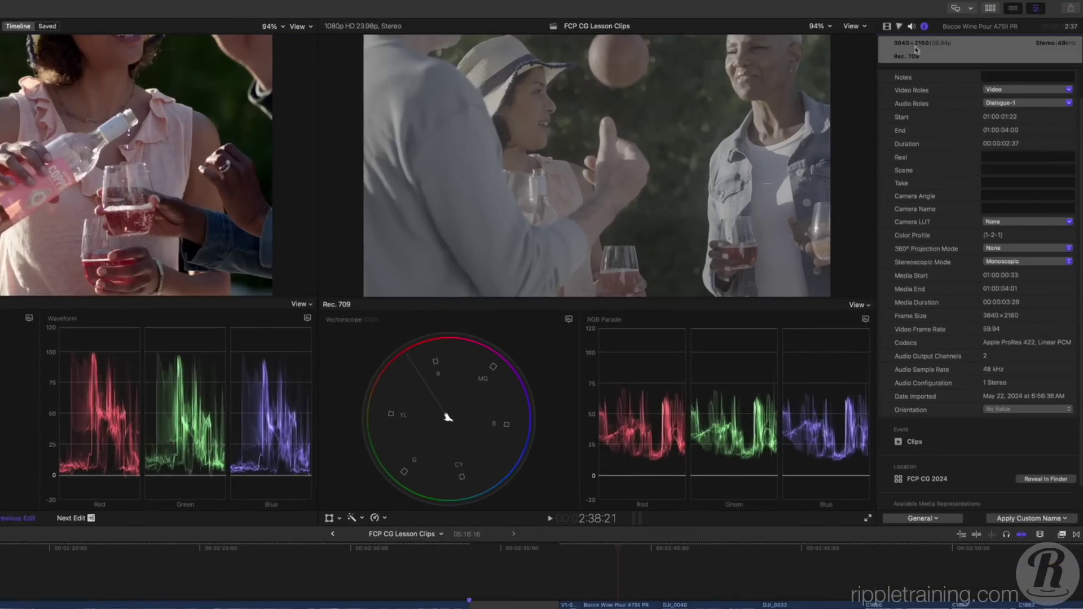
{"action": "left_click", "coordinate": [1037, 222]}
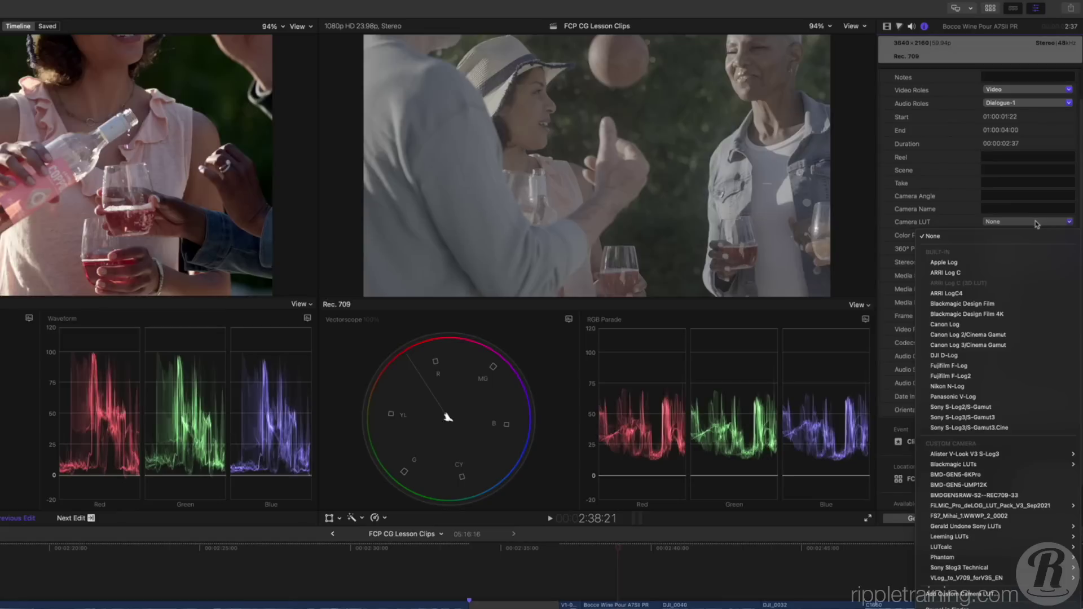
{"action": "left_click", "coordinate": [1034, 430]}
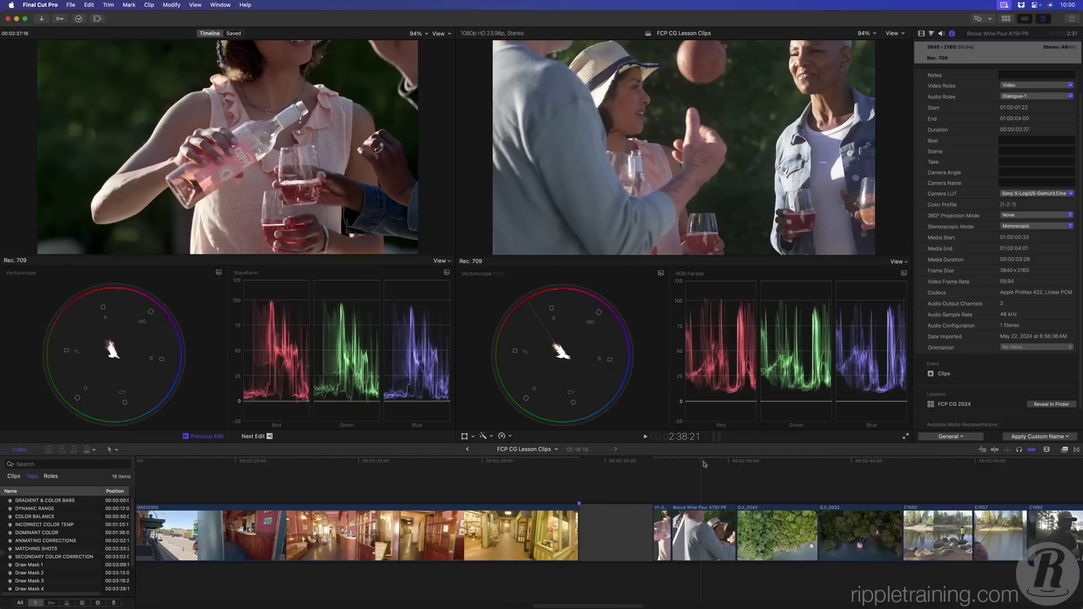
Apply Match Color to the Bocce Wine Pour clip using a wine-pouring frame as reference
{"action": "key", "text": "c"}
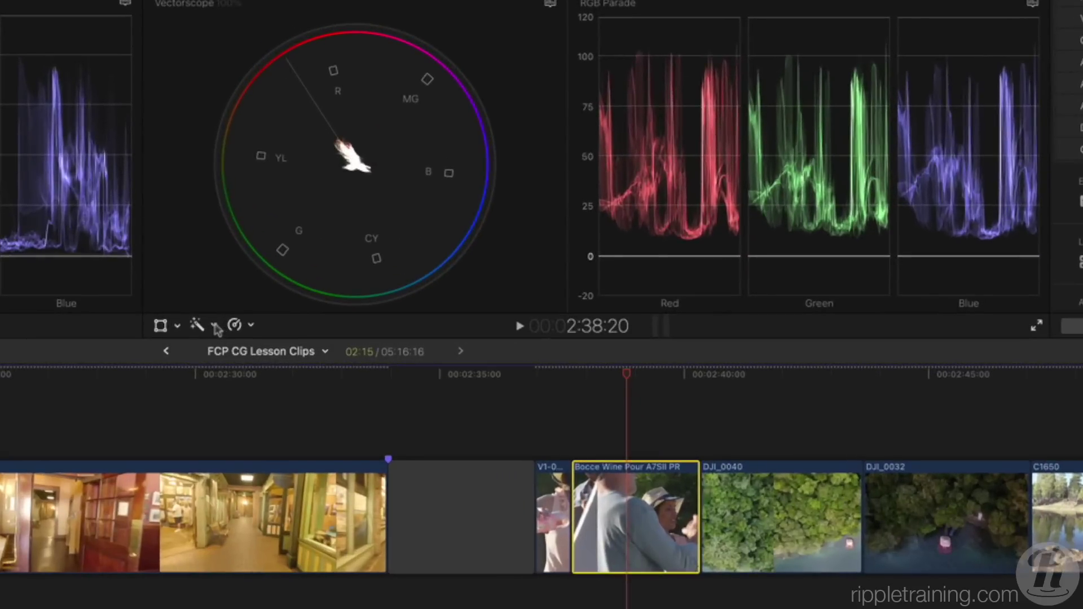
{"action": "left_click", "coordinate": [493, 438]}
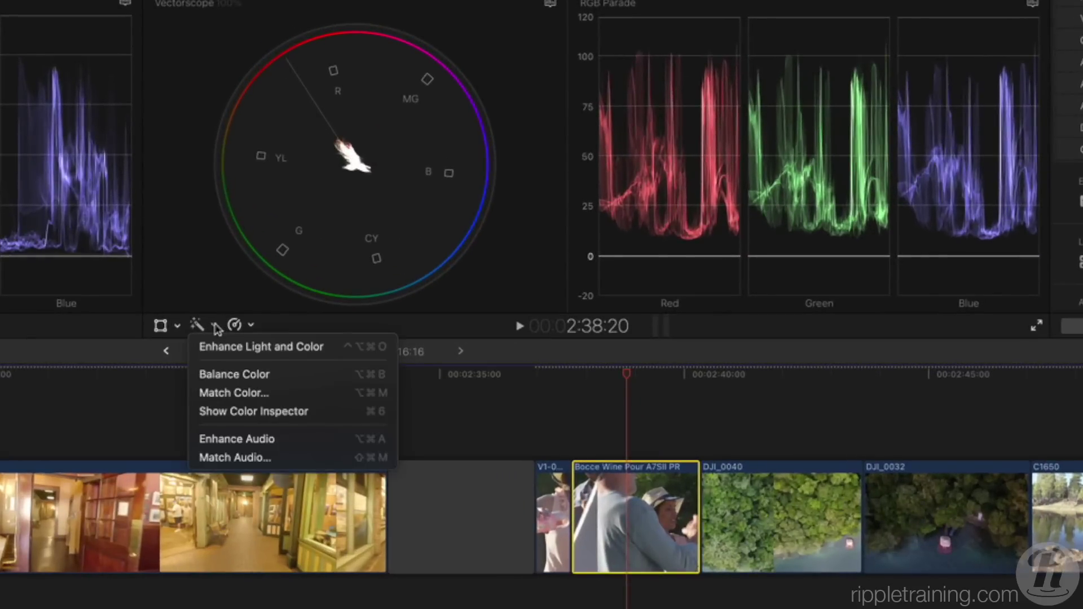
{"action": "left_click", "coordinate": [314, 393]}
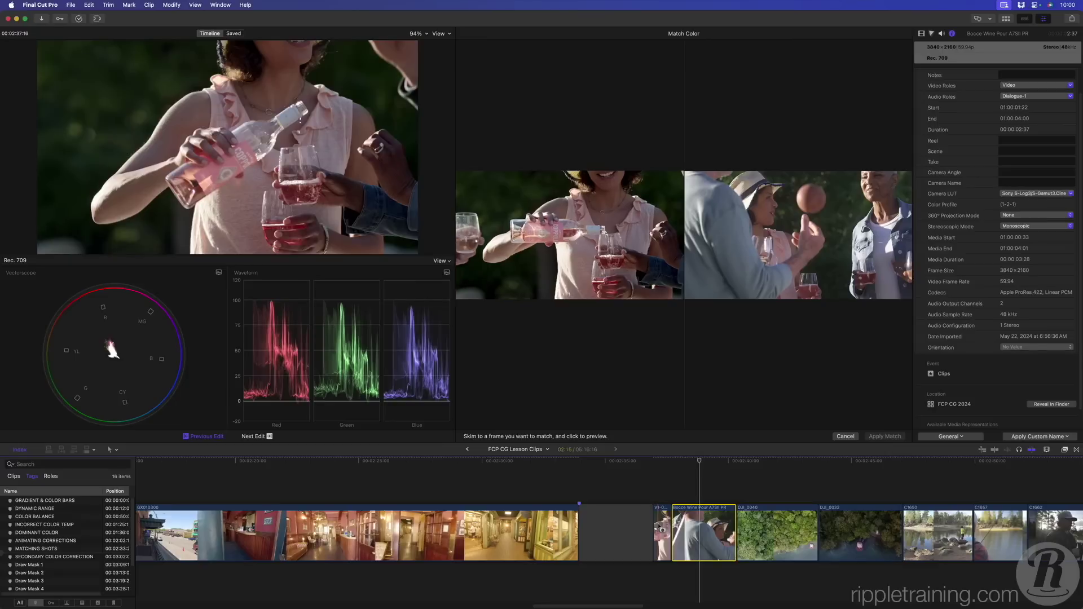
{"action": "left_click", "coordinate": [665, 527]}
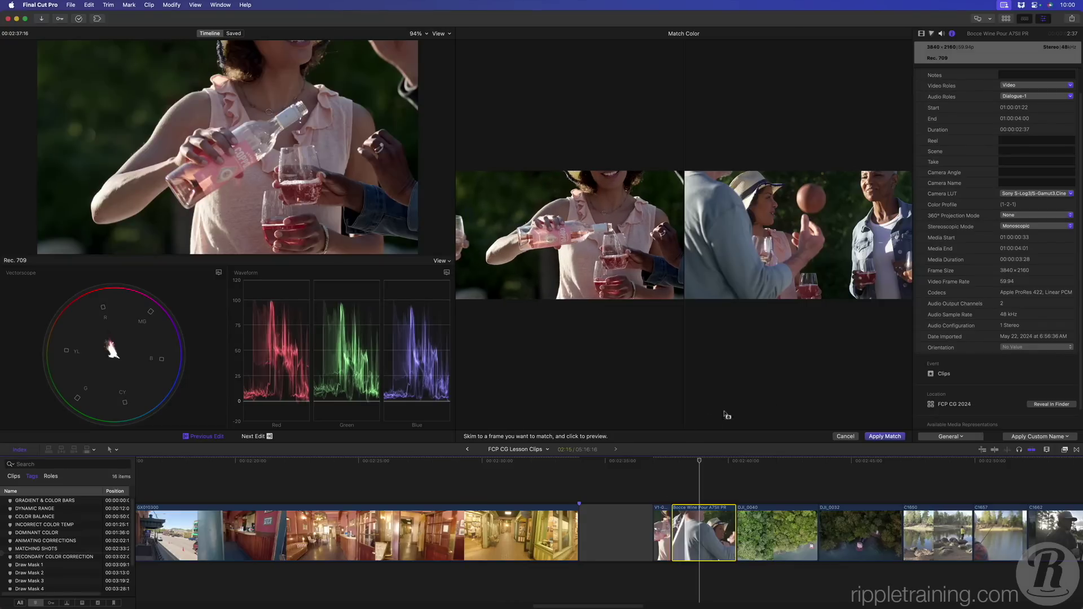
{"action": "left_click", "coordinate": [884, 436]}
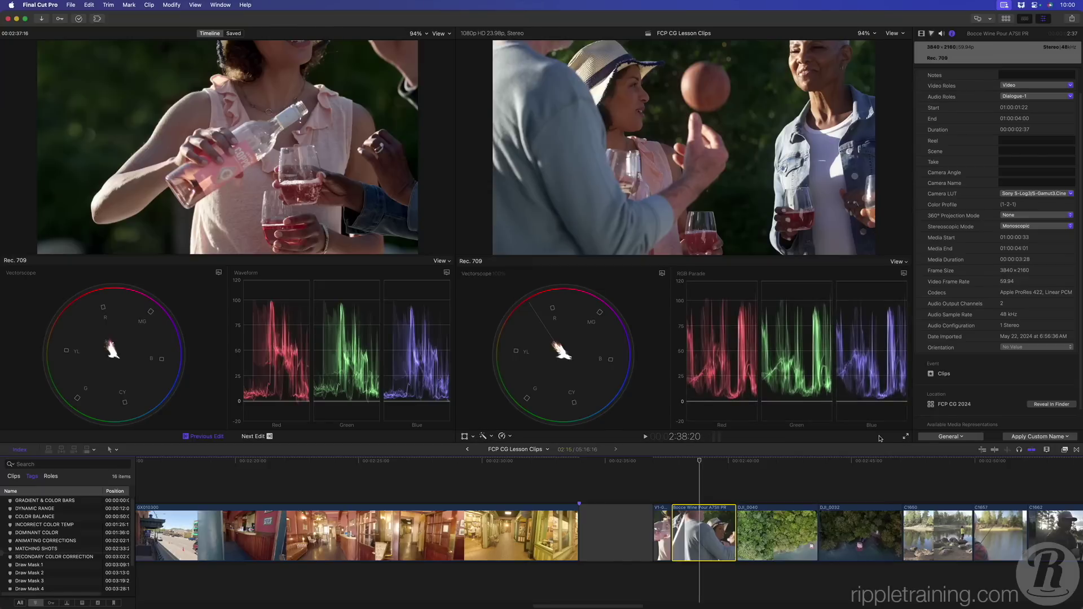
Toggle the Bocce clip's Match Color effect off and on repeatedly to compare before and after
{"action": "left_click", "coordinate": [921, 34]}
{"action": "left_click", "coordinate": [921, 59]}
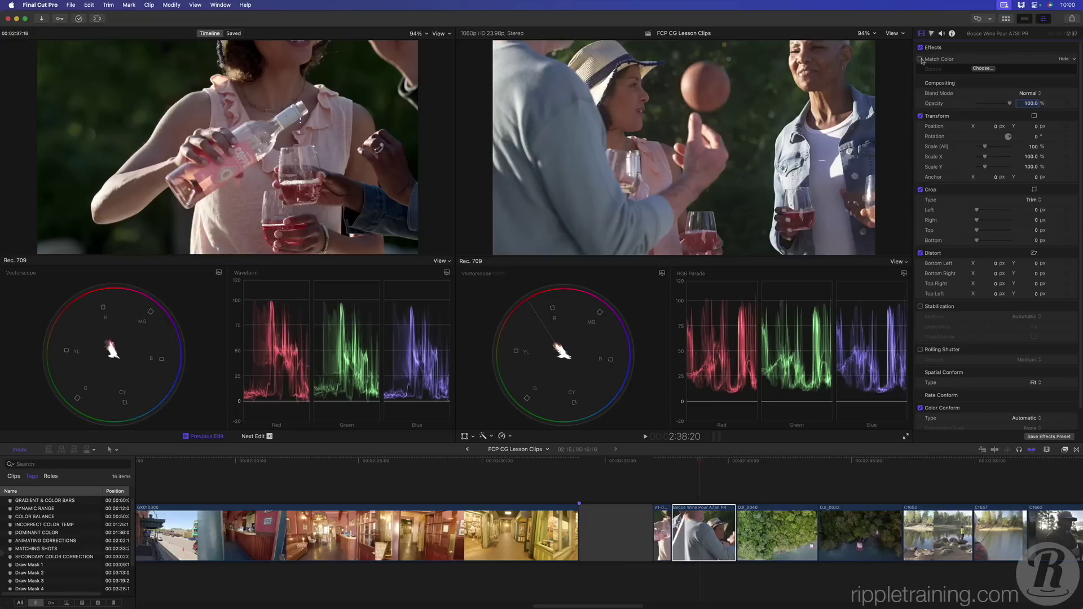
{"action": "left_click", "coordinate": [921, 59]}
{"action": "left_click", "coordinate": [920, 60]}
{"action": "left_click", "coordinate": [921, 59]}
{"action": "left_click", "coordinate": [921, 59]}
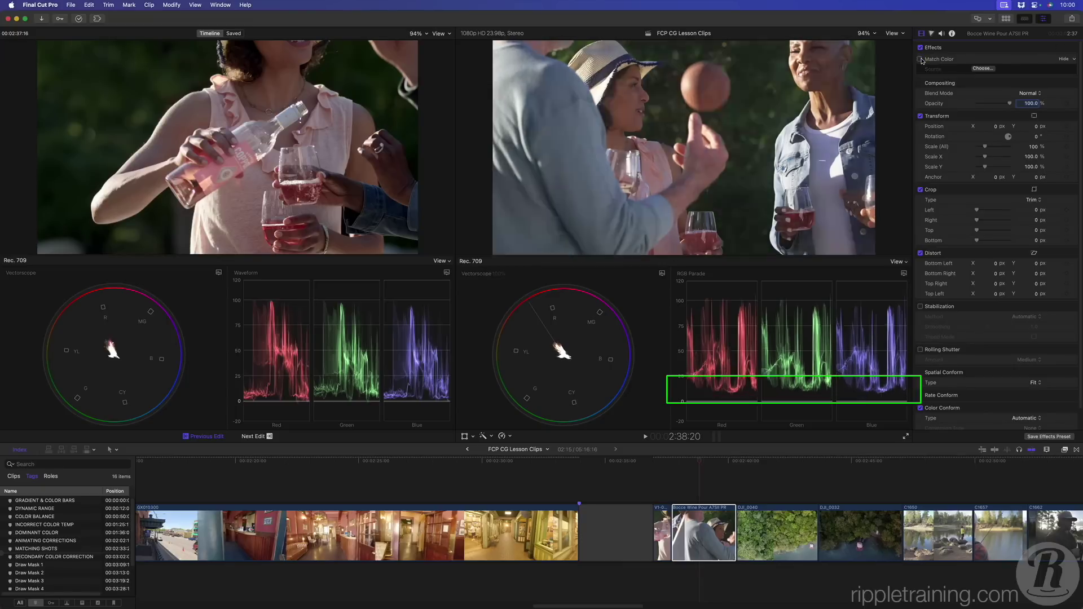
{"action": "left_click", "coordinate": [921, 59]}
{"action": "left_click", "coordinate": [921, 60]}
{"action": "left_click", "coordinate": [921, 59]}
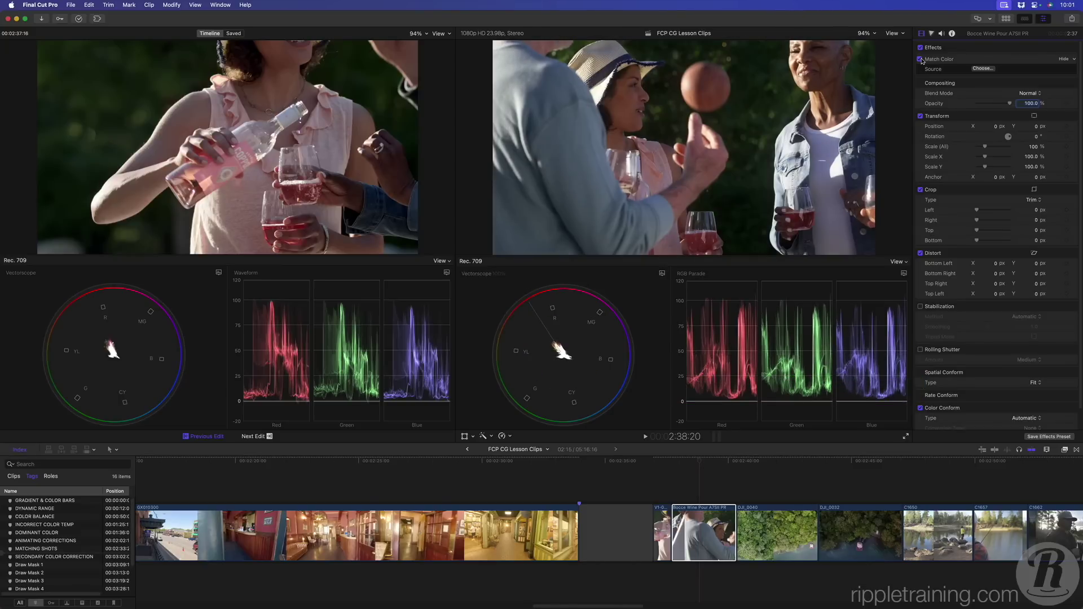
Choose a new Match Color source frame and apply the new match
{"action": "left_click", "coordinate": [976, 68]}
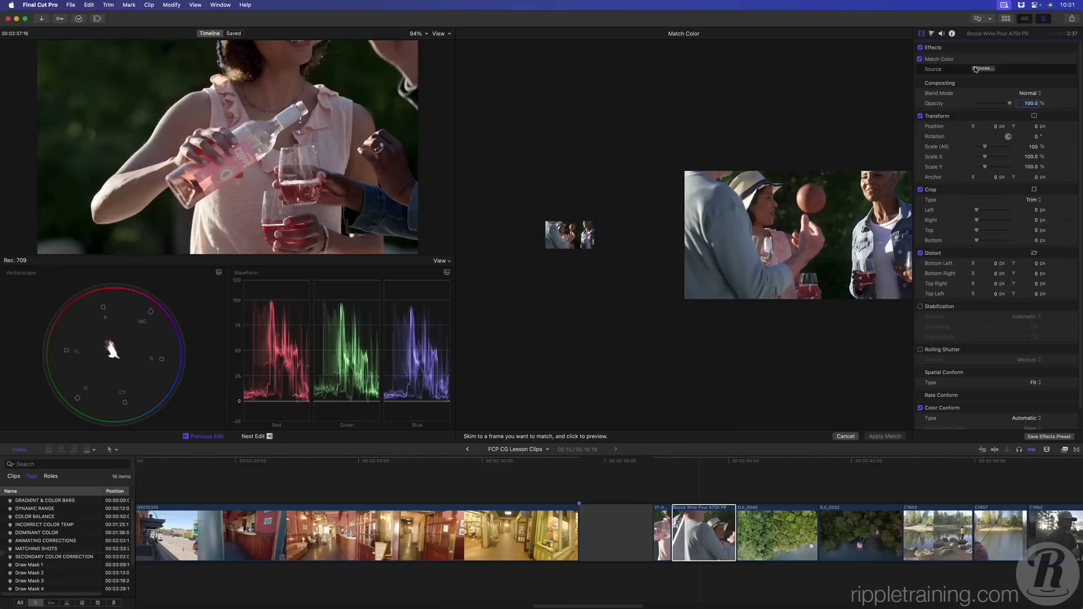
{"action": "left_click", "coordinate": [664, 531]}
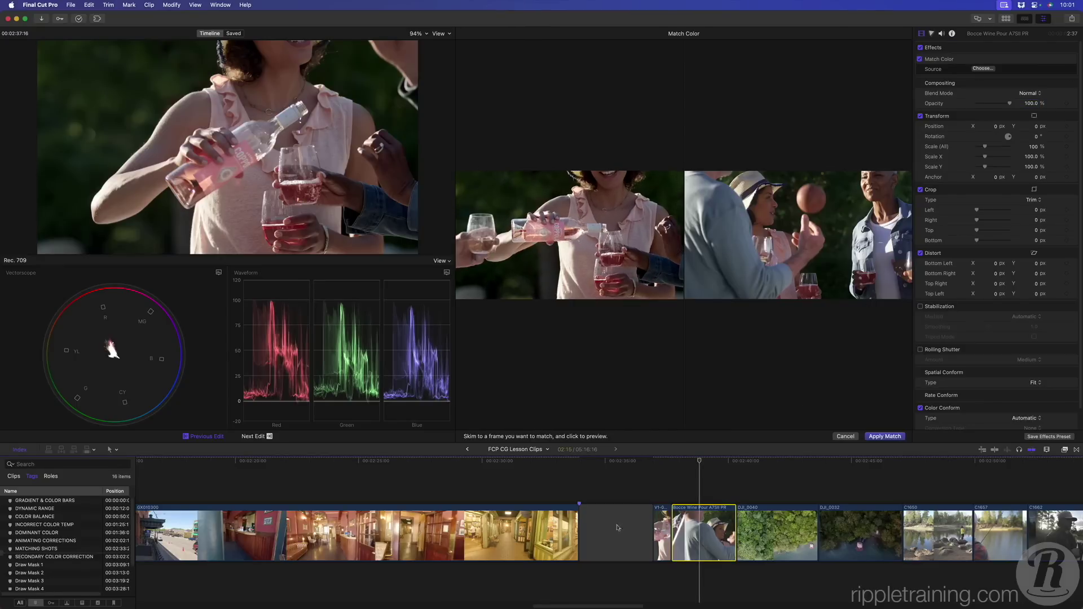
{"action": "left_click", "coordinate": [518, 530]}
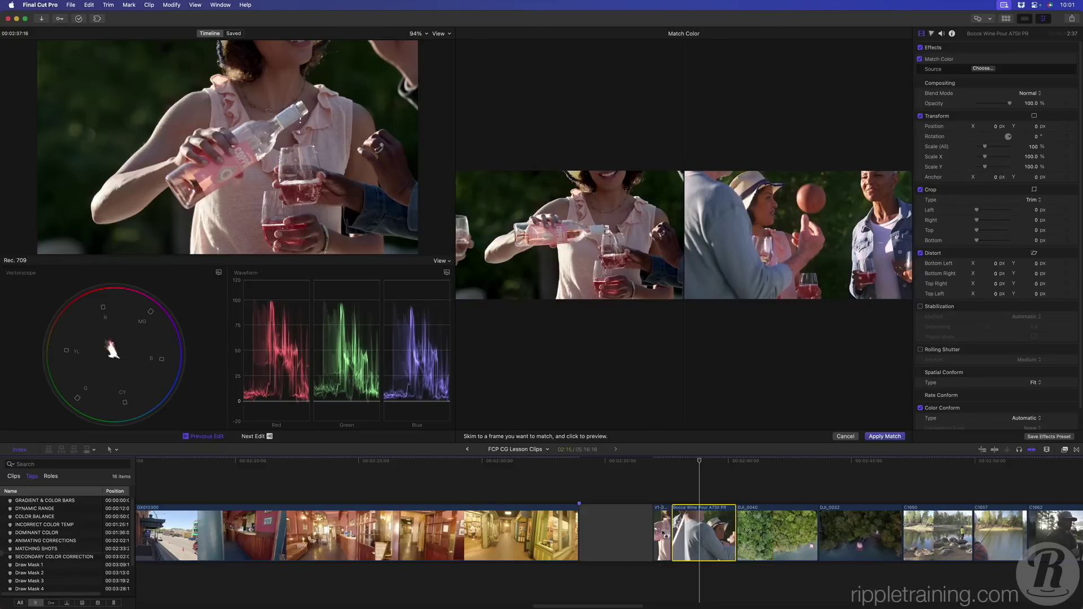
{"action": "left_click", "coordinate": [877, 436]}
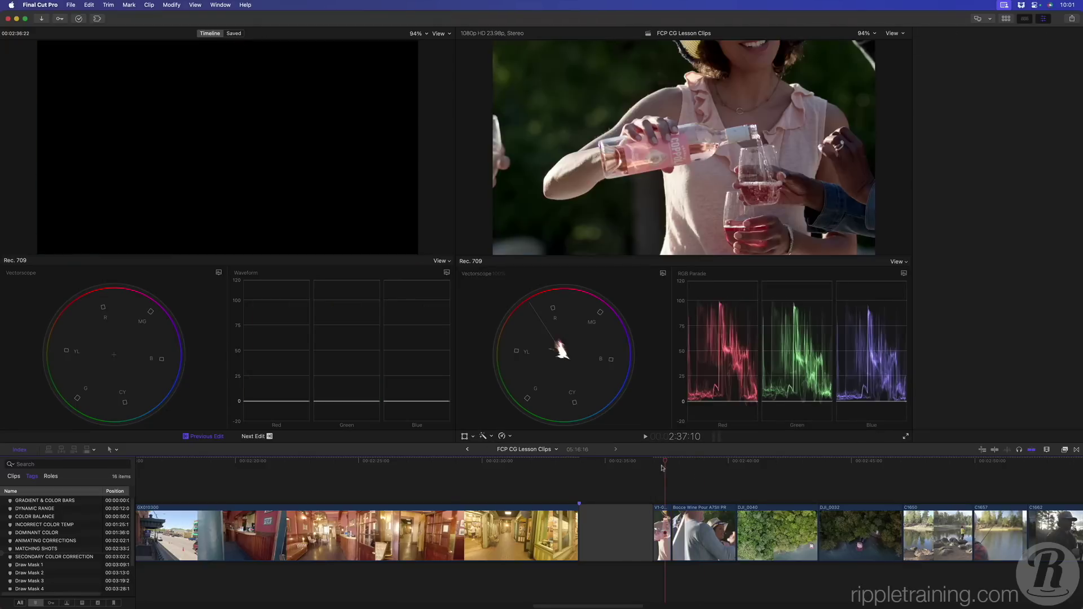
Play from the pouring shot through the matched Bocce shot to review the result
{"action": "left_click", "coordinate": [666, 474]}
{"action": "key", "text": "space"}
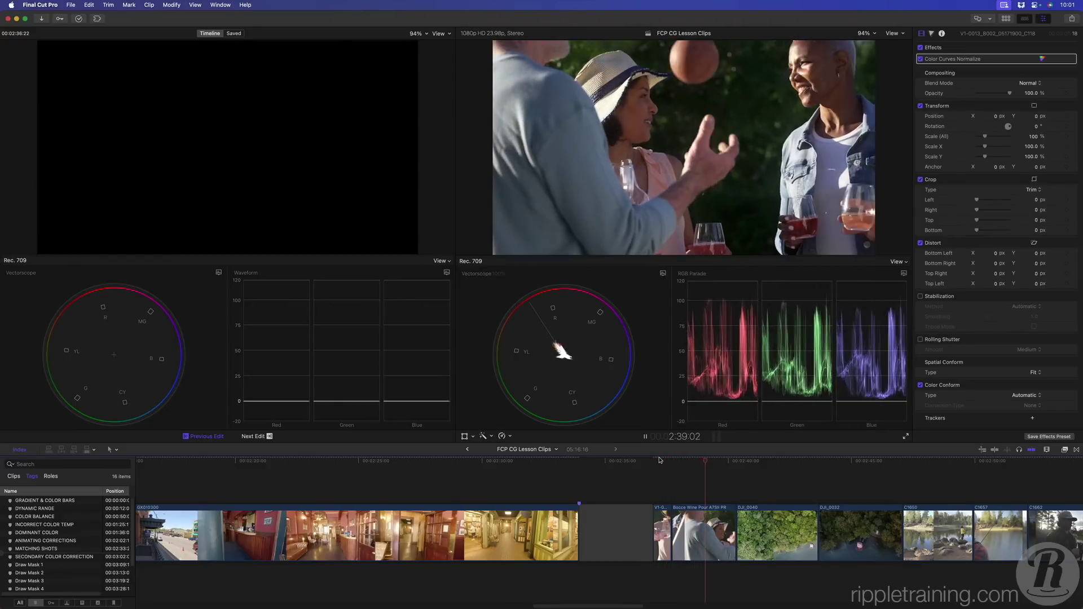
{"action": "key", "text": "space"}
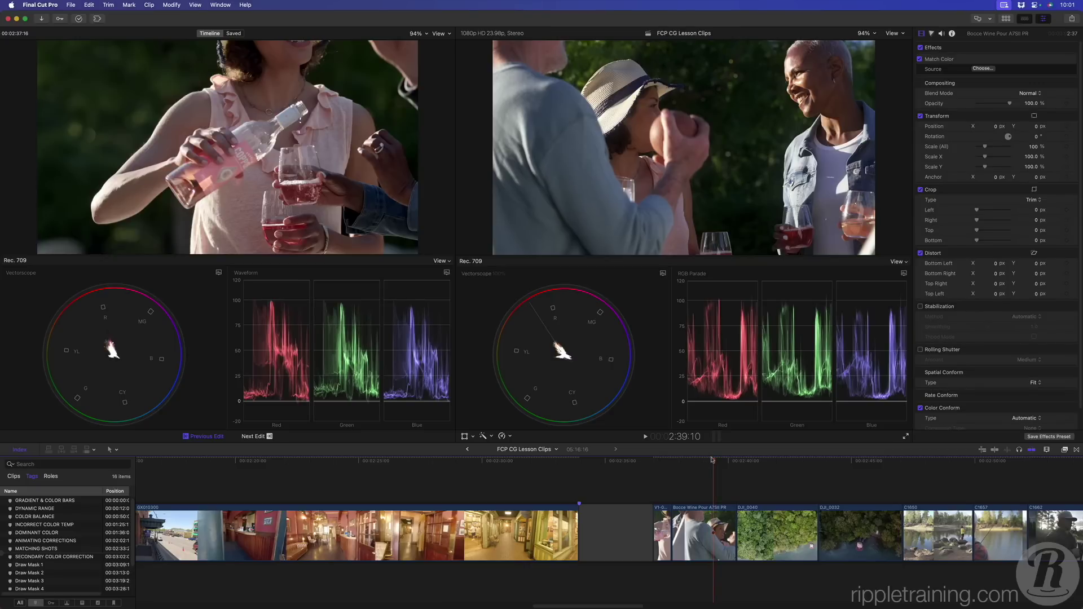
{"action": "left_click_drag", "start_coordinate": [713, 461], "coordinate": [711, 462]}
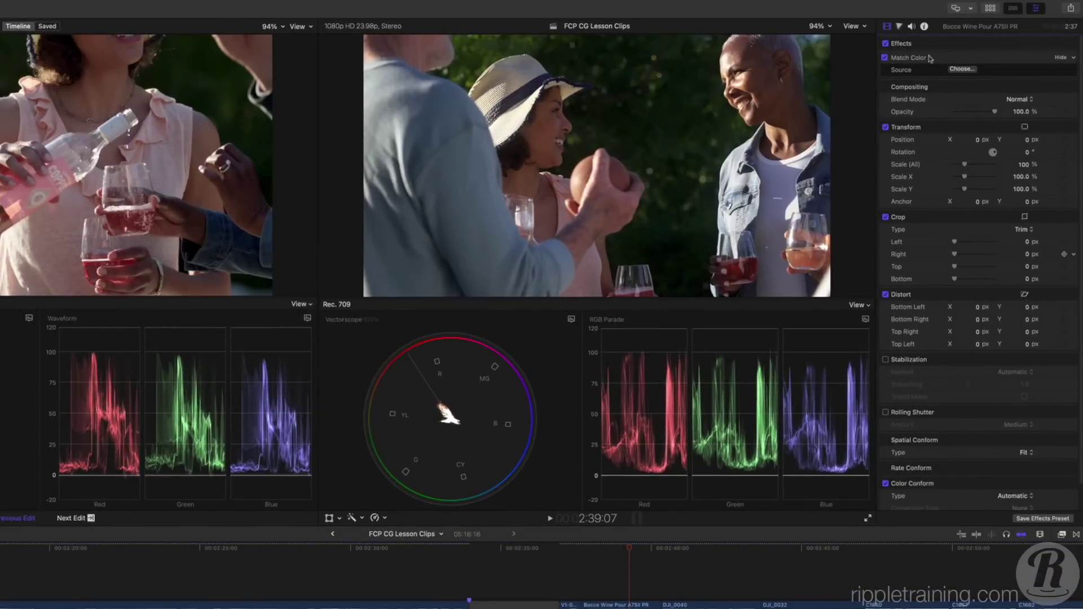
Delete the Bocce clip's Match Color effect and set its Camera LUT to None
{"action": "left_click", "coordinate": [930, 58]}
{"action": "key", "text": "Delete"}
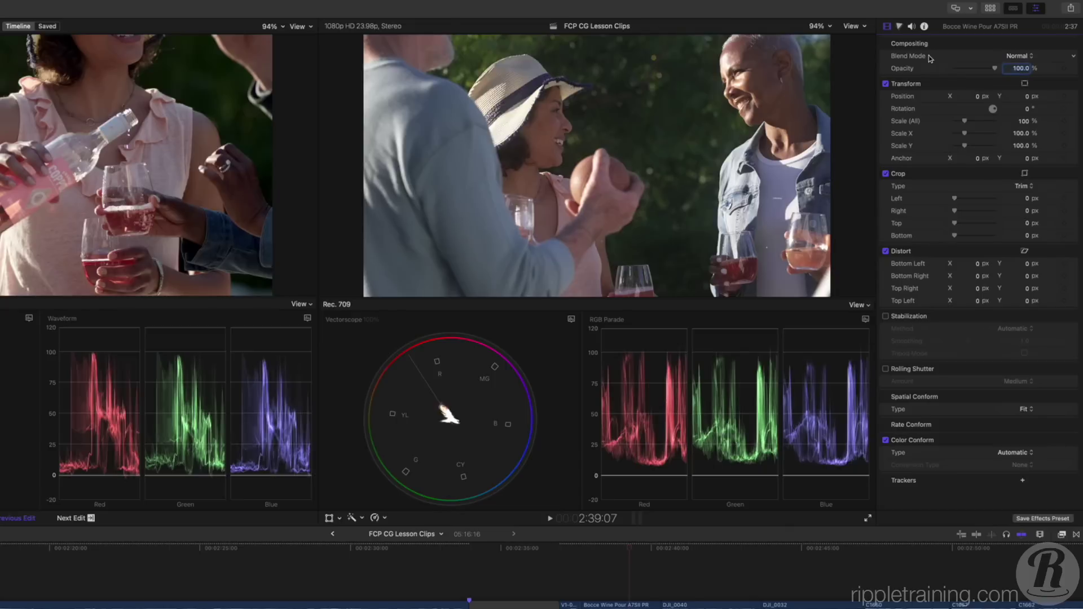
{"action": "left_click", "coordinate": [924, 27]}
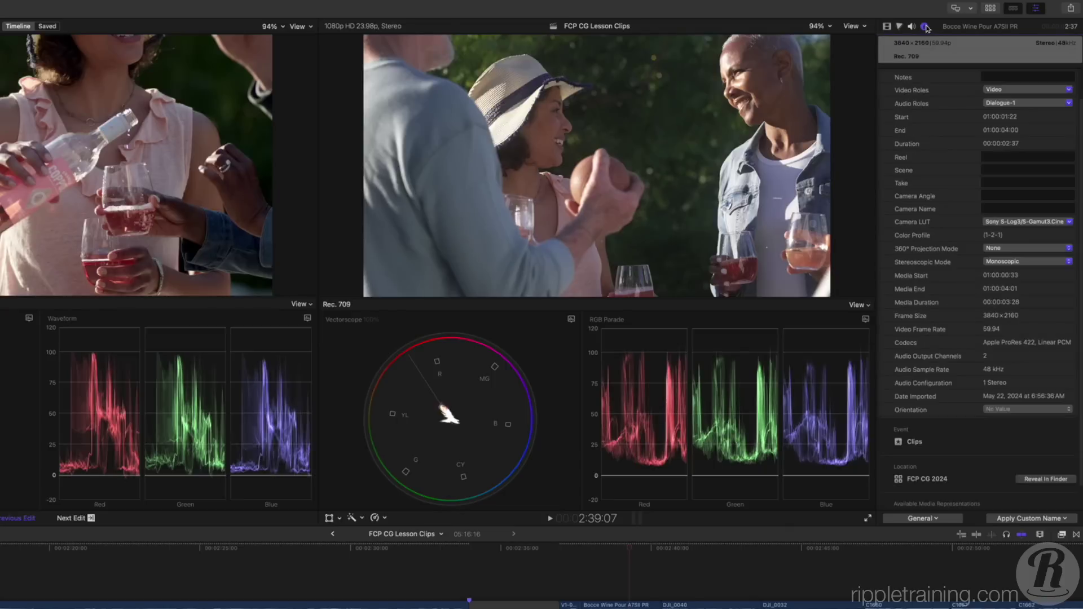
{"action": "left_click", "coordinate": [1025, 222]}
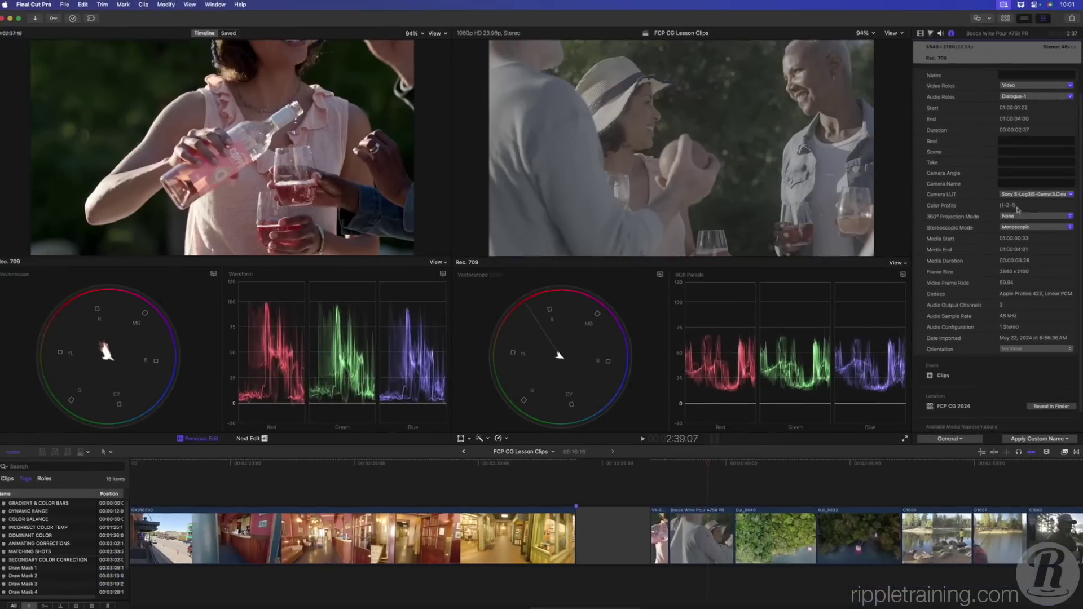
{"action": "left_click", "coordinate": [1005, 241]}
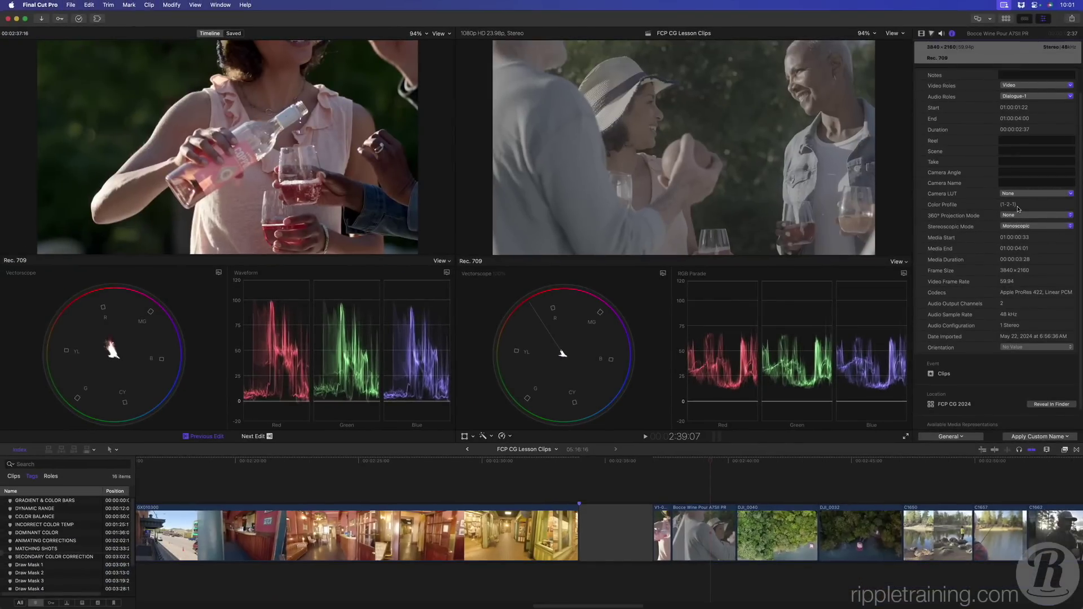
Re-run Match Color with Option-Command-M from a pouring-shot reference frame and apply it
{"action": "key", "text": "alt+super+m"}
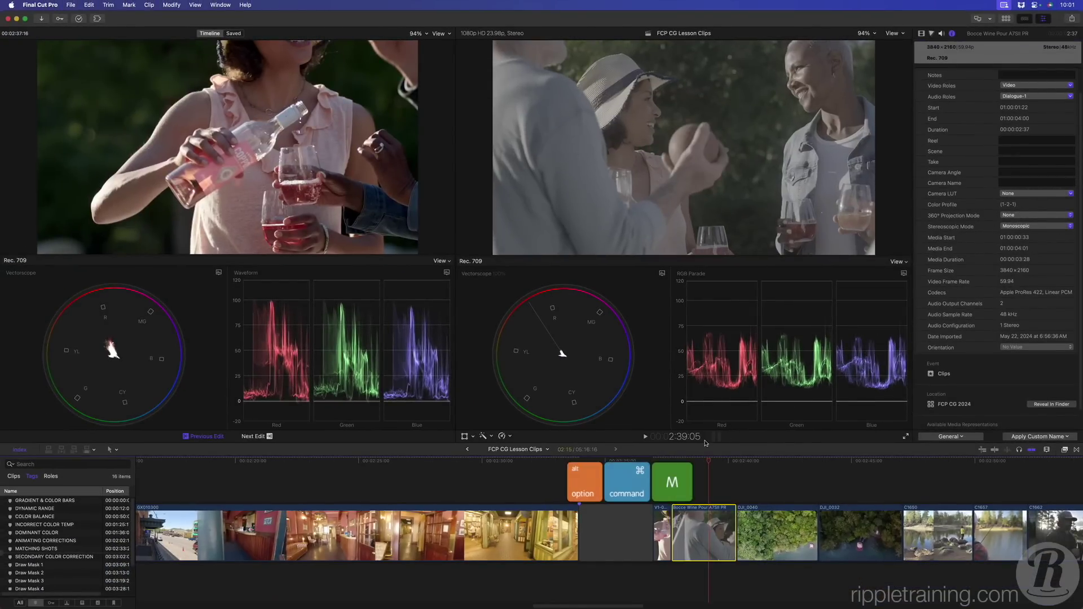
{"action": "key", "text": "alt+super+m"}
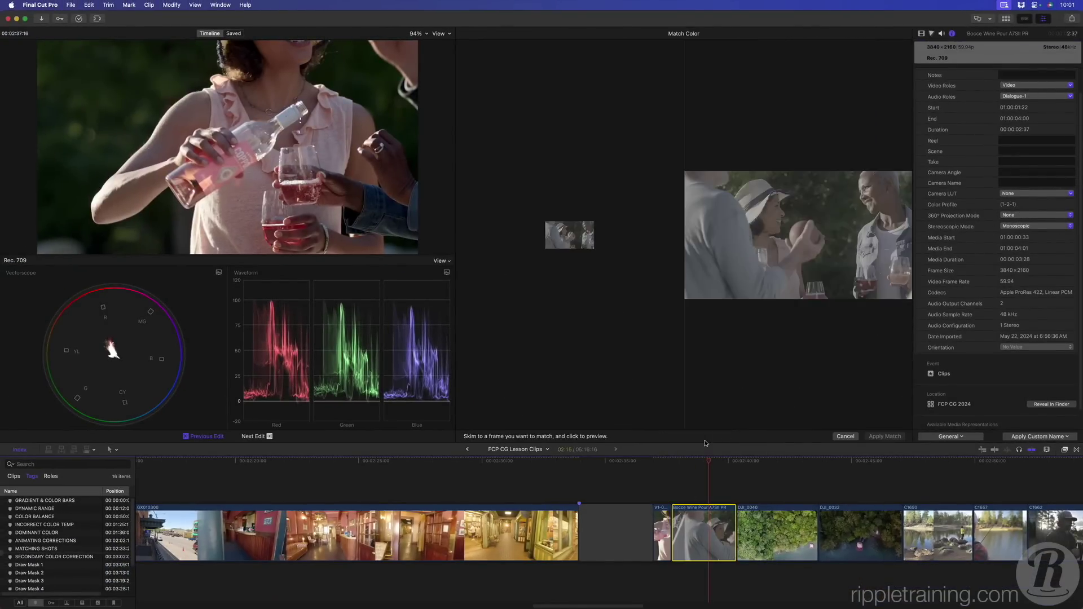
{"action": "left_click", "coordinate": [660, 528]}
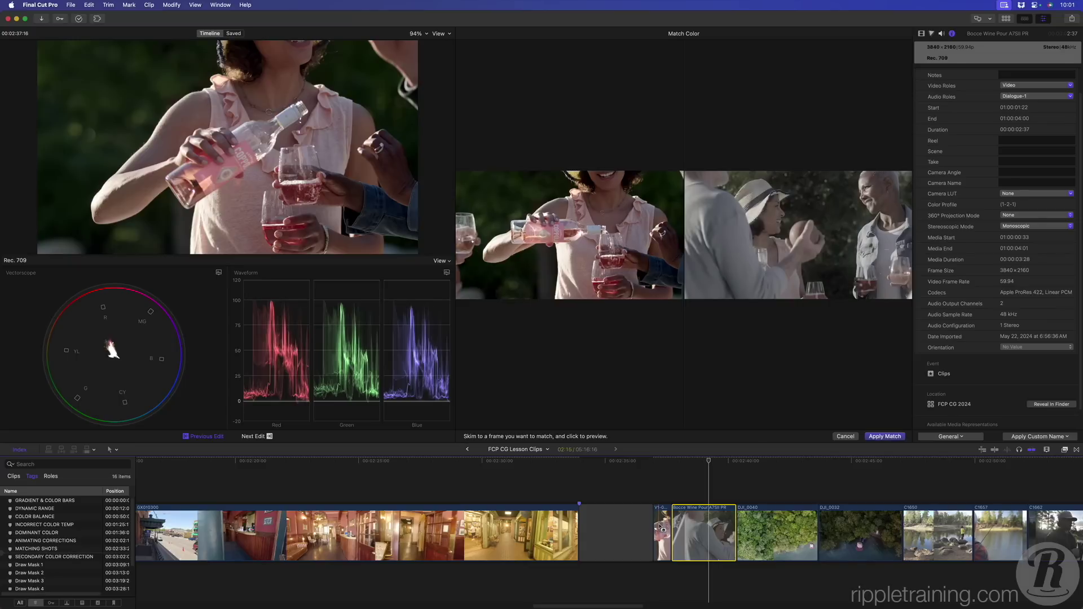
{"action": "left_click", "coordinate": [885, 436]}
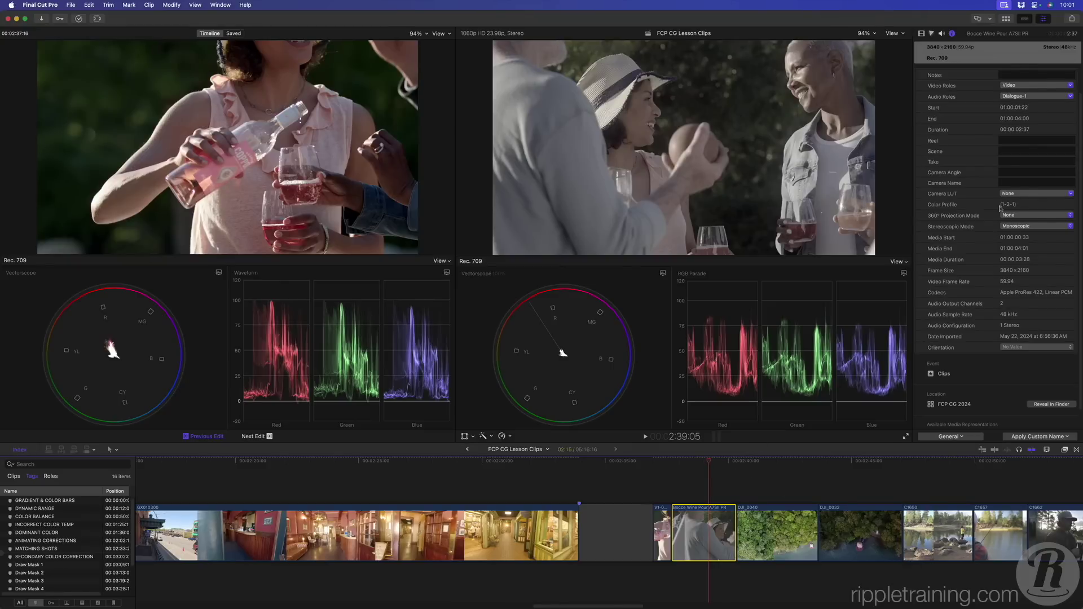
Toggle the bocce clip's Match Color off and on to compare, then delete the effect
{"action": "left_click", "coordinate": [922, 34]}
{"action": "left_click", "coordinate": [921, 59]}
{"action": "left_click", "coordinate": [920, 59]}
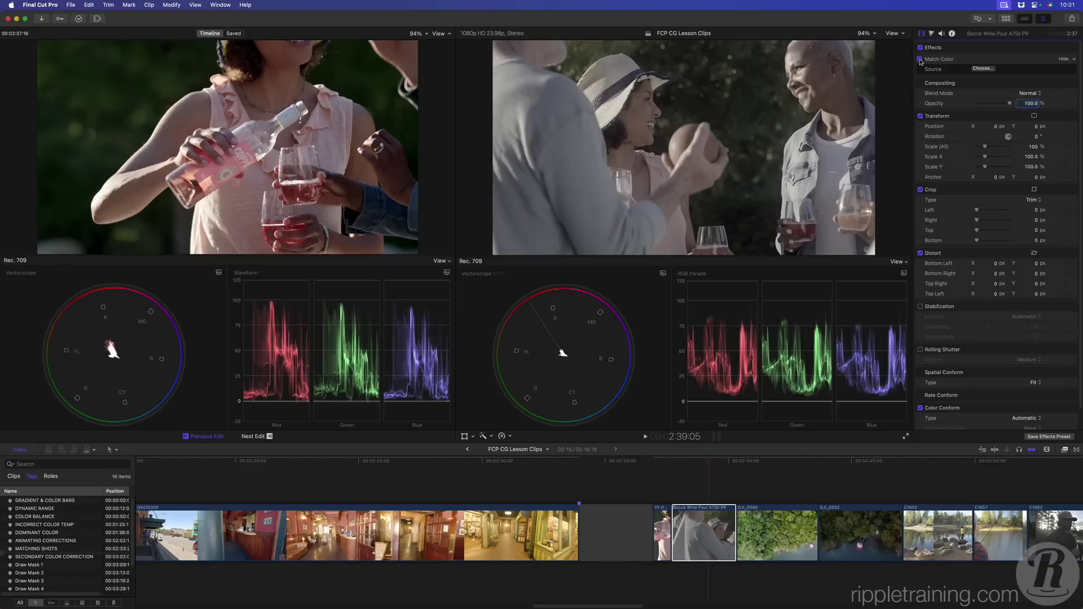
{"action": "left_click", "coordinate": [920, 59]}
{"action": "left_click", "coordinate": [920, 59]}
{"action": "left_click", "coordinate": [920, 59]}
{"action": "left_click", "coordinate": [920, 59]}
{"action": "left_click", "coordinate": [947, 63]}
{"action": "key", "text": "Delete"}
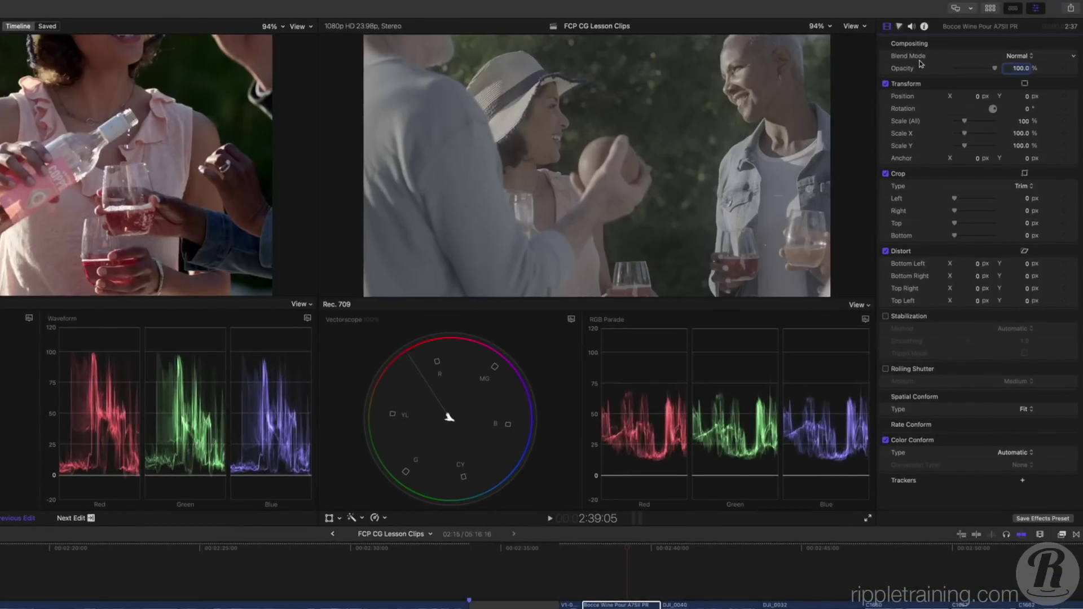
In Color Wheels, lower Shadows brightness, raise Midtones and Highlights, then ease Highlights slightly back
{"action": "left_click", "coordinate": [901, 27]}
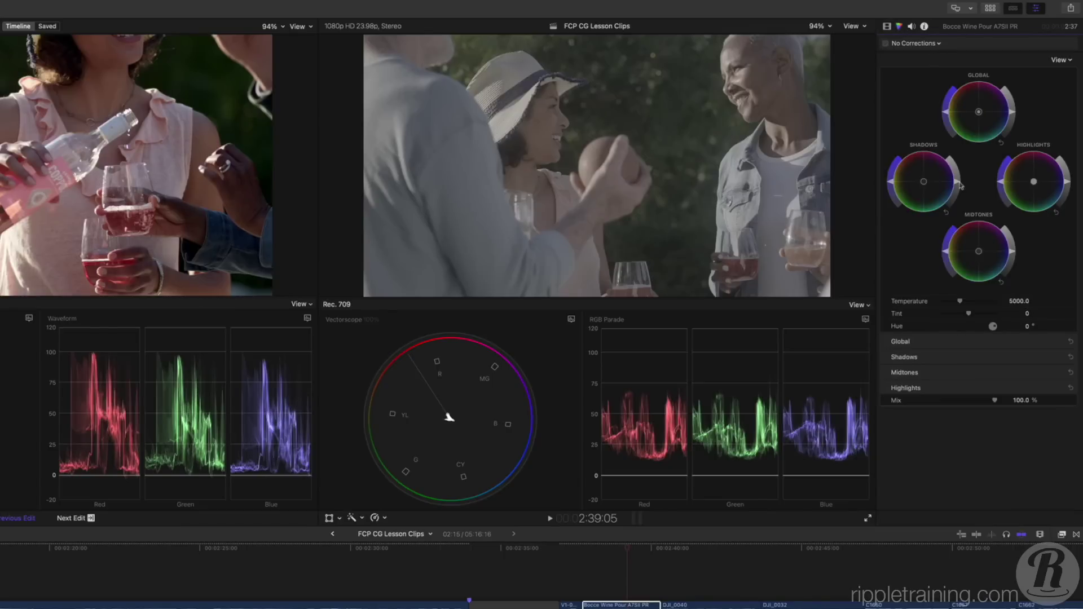
{"action": "left_click_drag", "start_coordinate": [961, 185], "coordinate": [961, 194]}
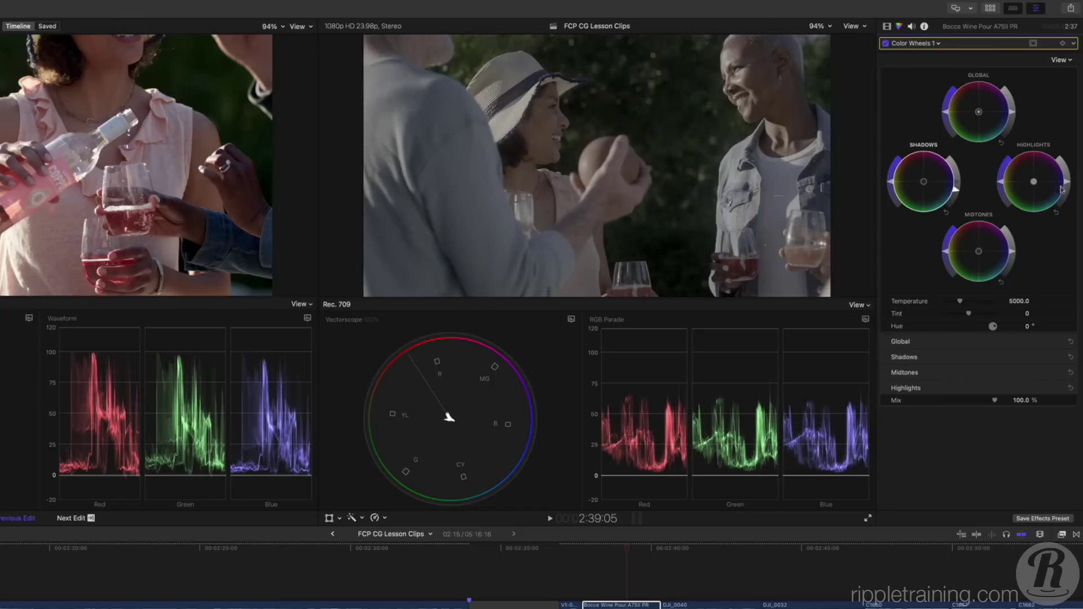
{"action": "left_click_drag", "start_coordinate": [1017, 260], "coordinate": [1015, 251]}
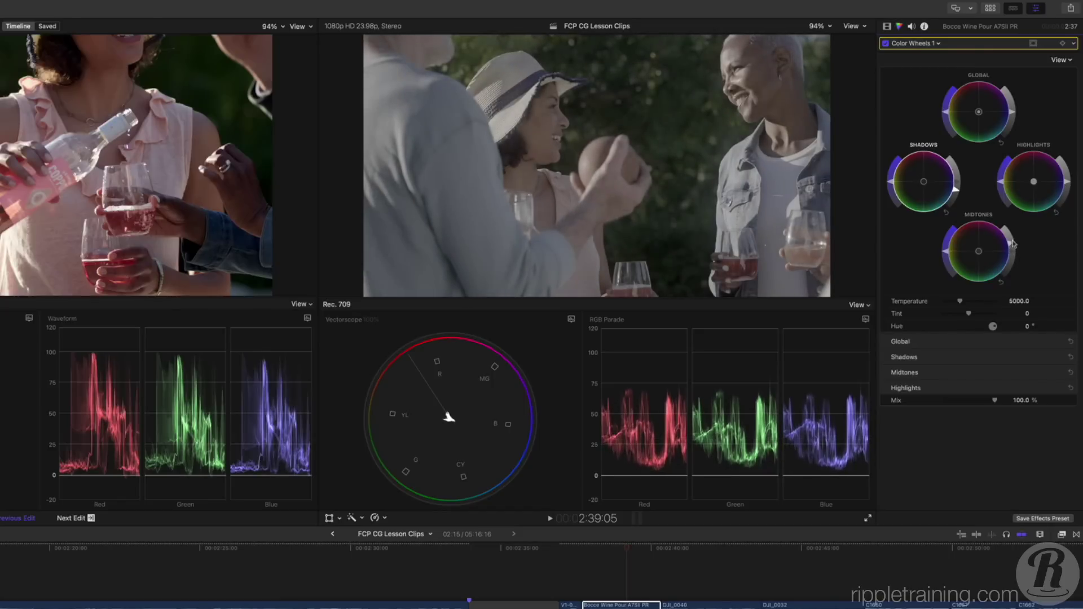
{"action": "left_click_drag", "start_coordinate": [1068, 186], "coordinate": [1061, 157]}
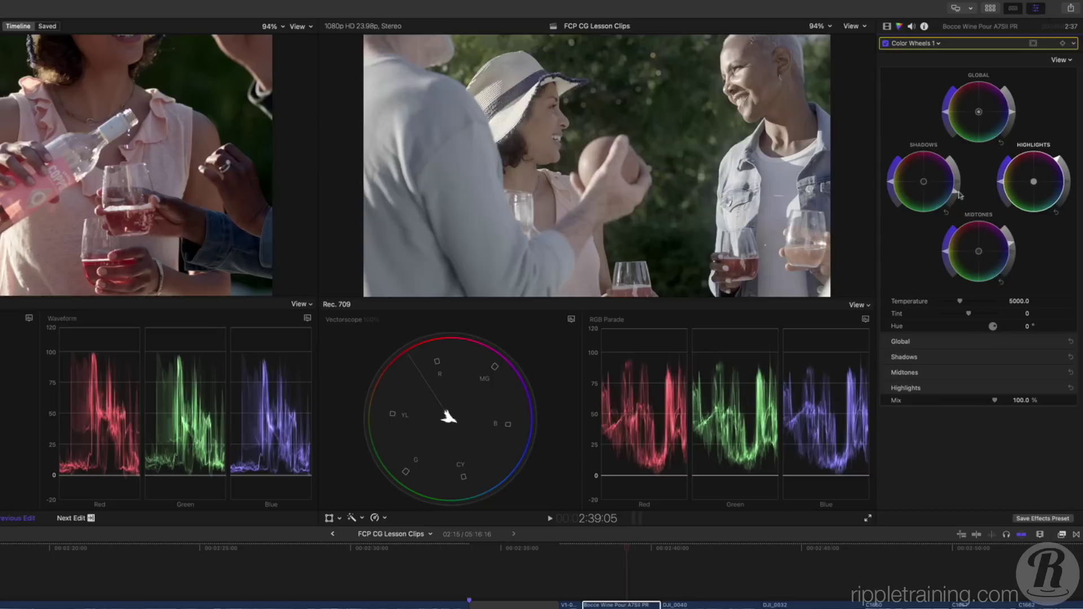
{"action": "left_click_drag", "start_coordinate": [1062, 164], "coordinate": [1065, 164]}
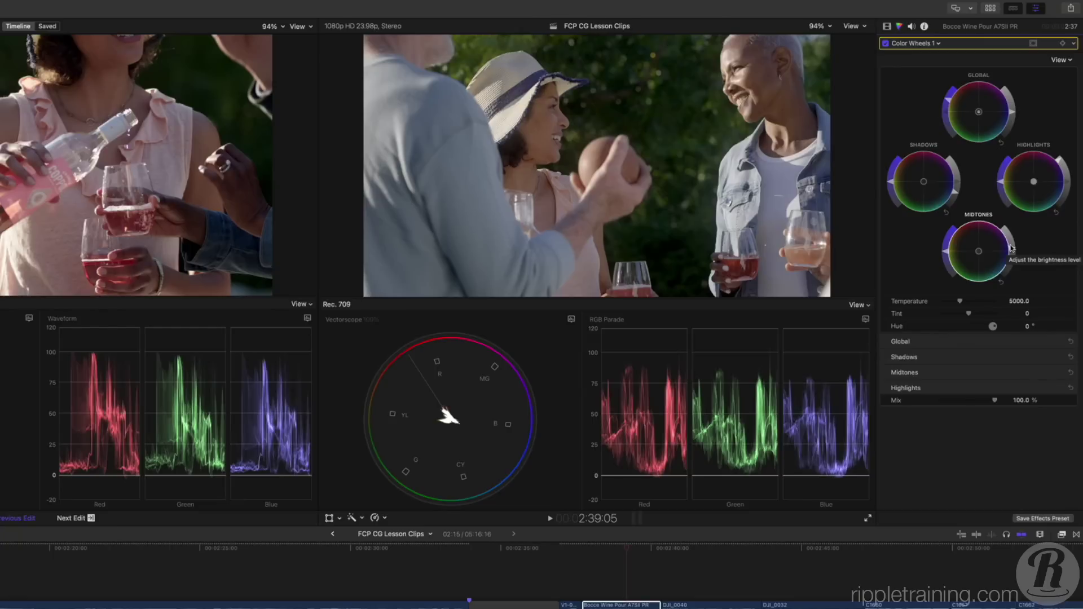
Select the bocce clip and apply a new Match Color from a chosen reference frame
{"action": "key", "text": "c"}
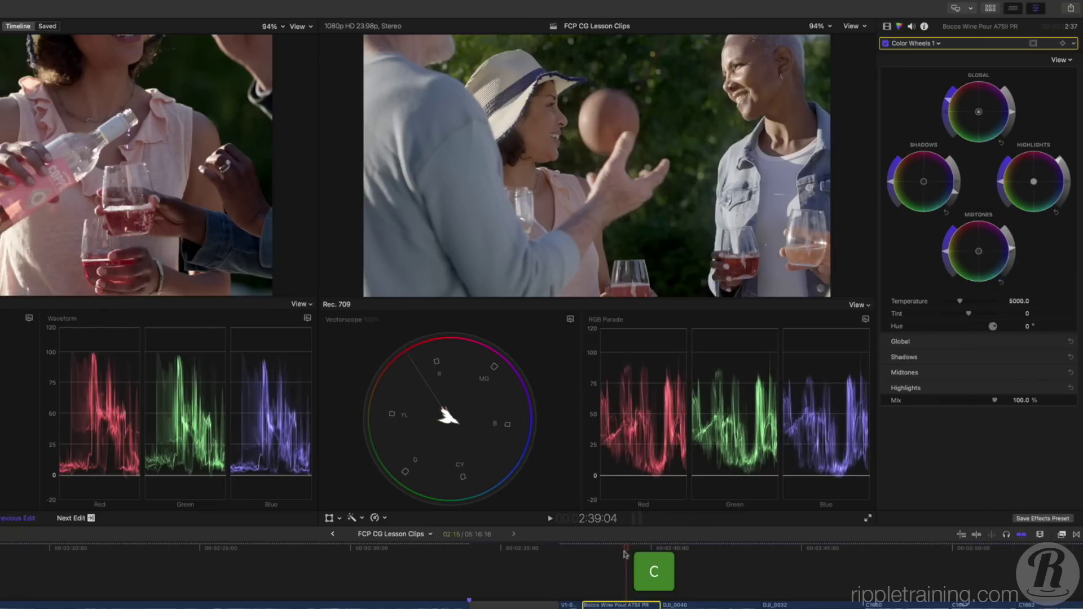
{"action": "key", "text": "alt+super+m"}
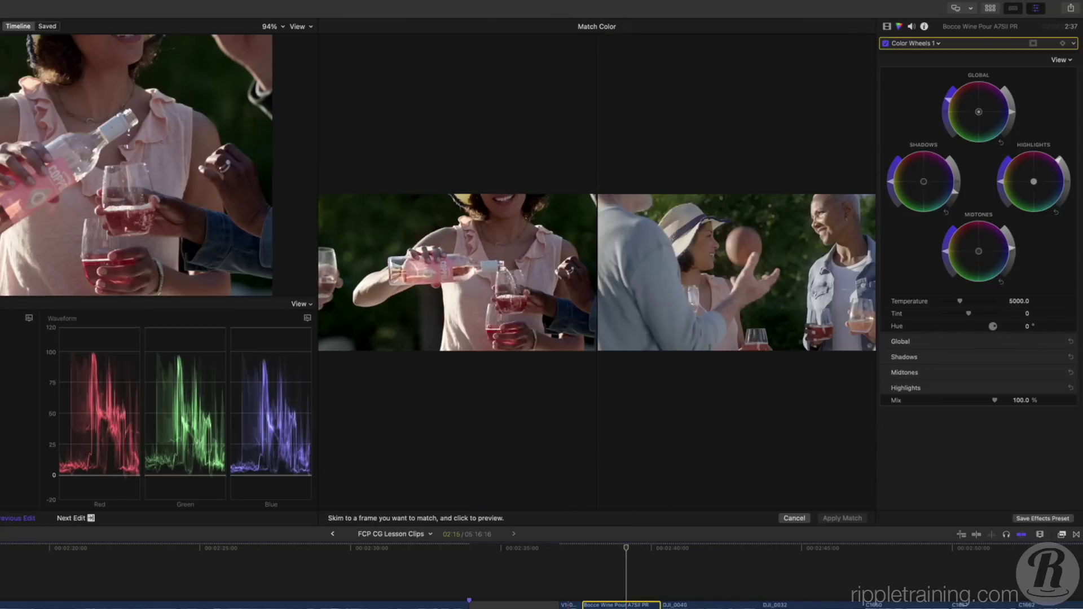
{"action": "left_click", "coordinate": [817, 545]}
{"action": "left_click", "coordinate": [842, 518]}
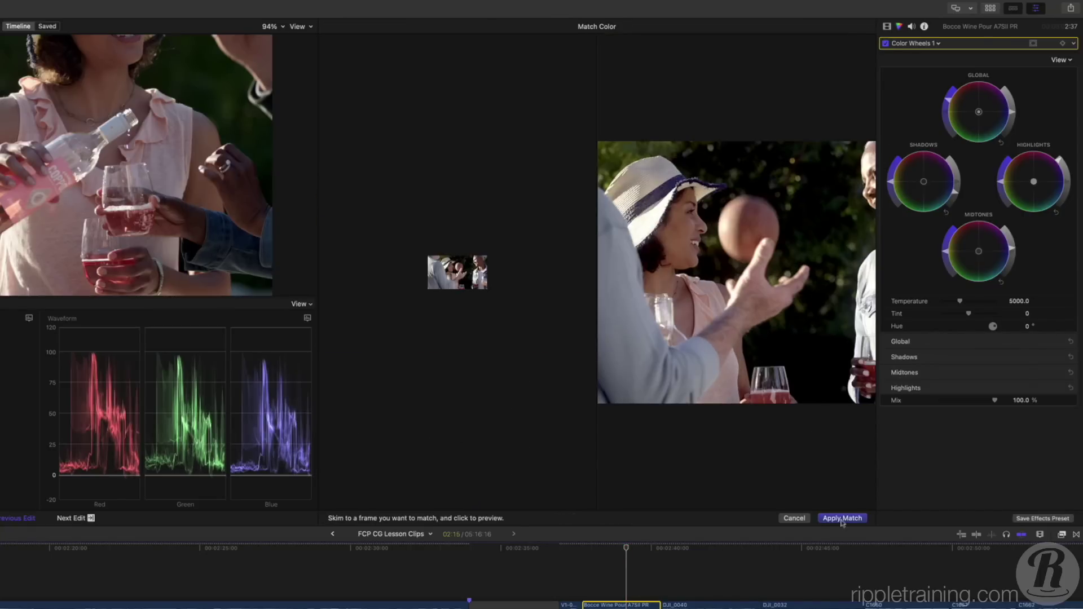
Toggle the new Match Color off and on in the Video inspector to compare
{"action": "left_click", "coordinate": [887, 27]}
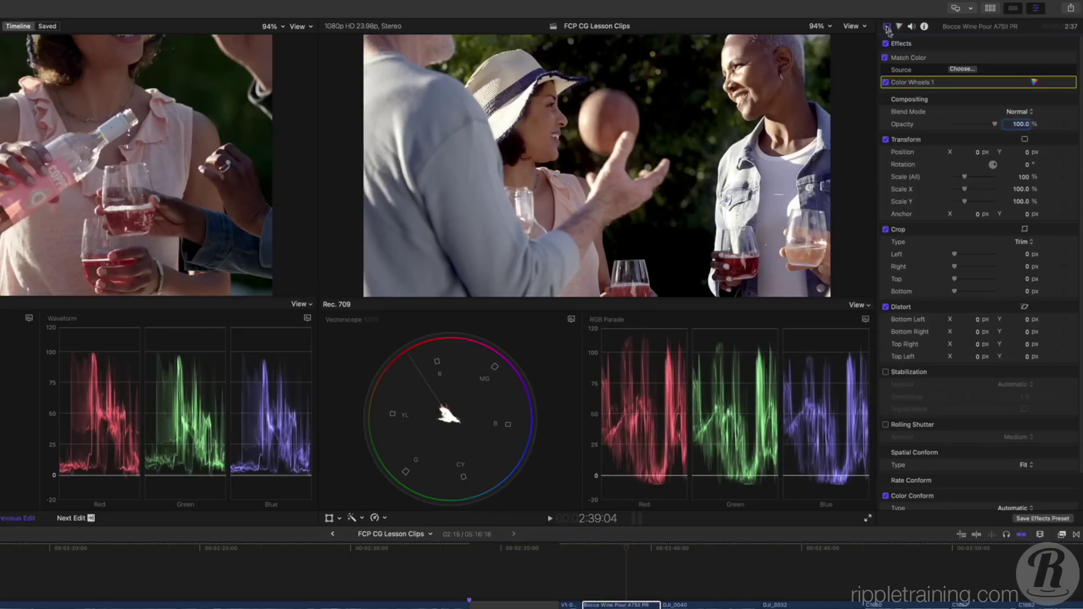
{"action": "left_click", "coordinate": [885, 58]}
{"action": "left_click", "coordinate": [885, 58]}
{"action": "left_click", "coordinate": [886, 58]}
{"action": "left_click", "coordinate": [885, 58]}
{"action": "left_click", "coordinate": [885, 58]}
{"action": "left_click", "coordinate": [886, 58]}
Place Match Color after Color Wheels 1, rematch it to a new reference frame, and compare
{"action": "left_click", "coordinate": [924, 58]}
{"action": "key", "text": "Delete"}
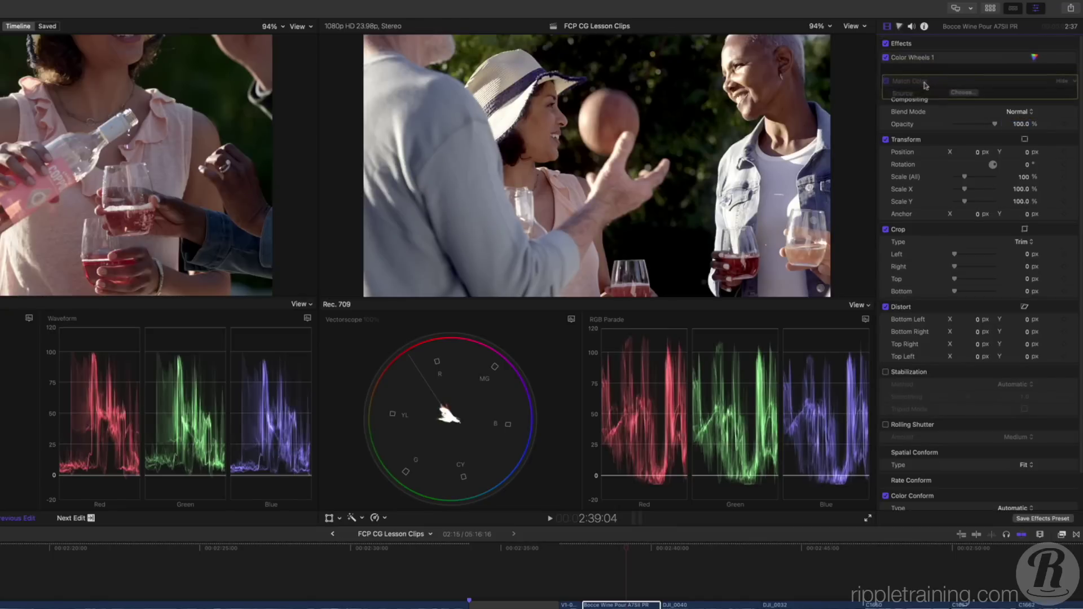
{"action": "key", "text": "super+z"}
{"action": "left_click", "coordinate": [962, 81]}
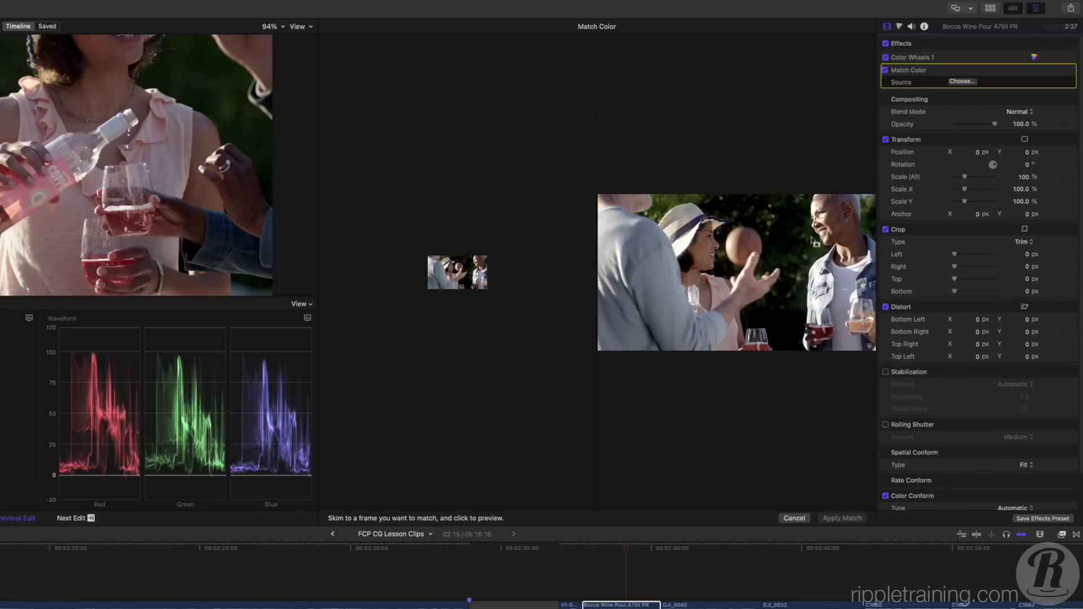
{"action": "left_click", "coordinate": [752, 546]}
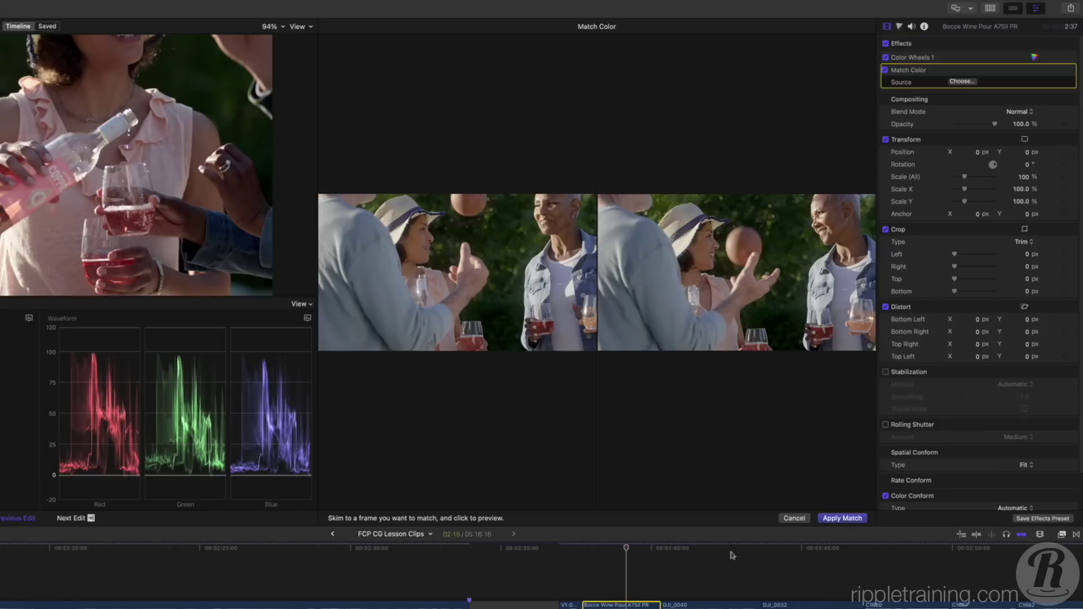
{"action": "left_click", "coordinate": [834, 518]}
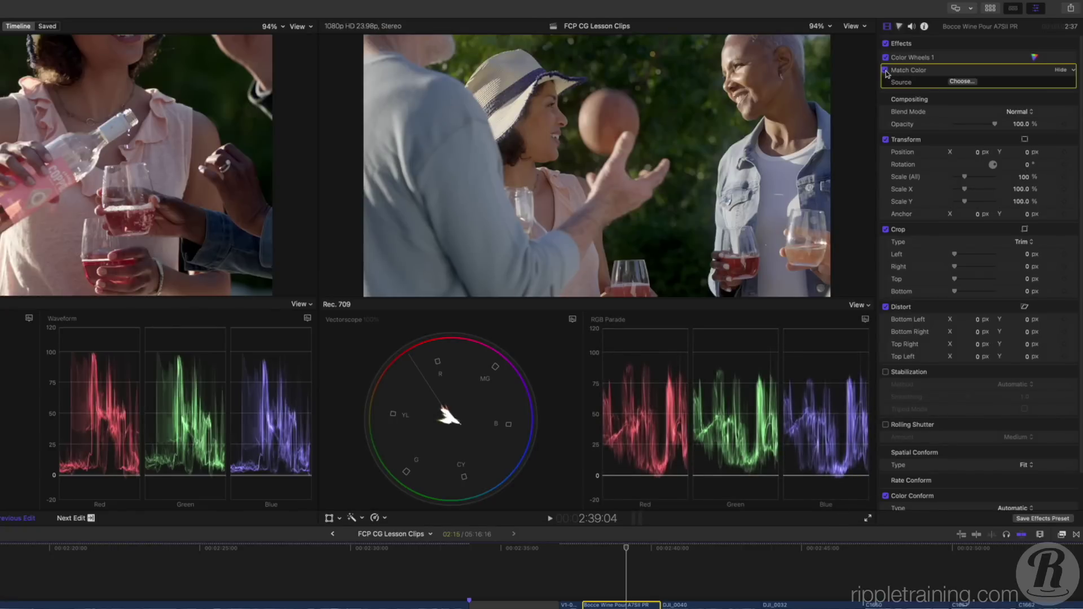
{"action": "left_click", "coordinate": [886, 71]}
{"action": "left_click", "coordinate": [886, 71]}
{"action": "left_click", "coordinate": [886, 70]}
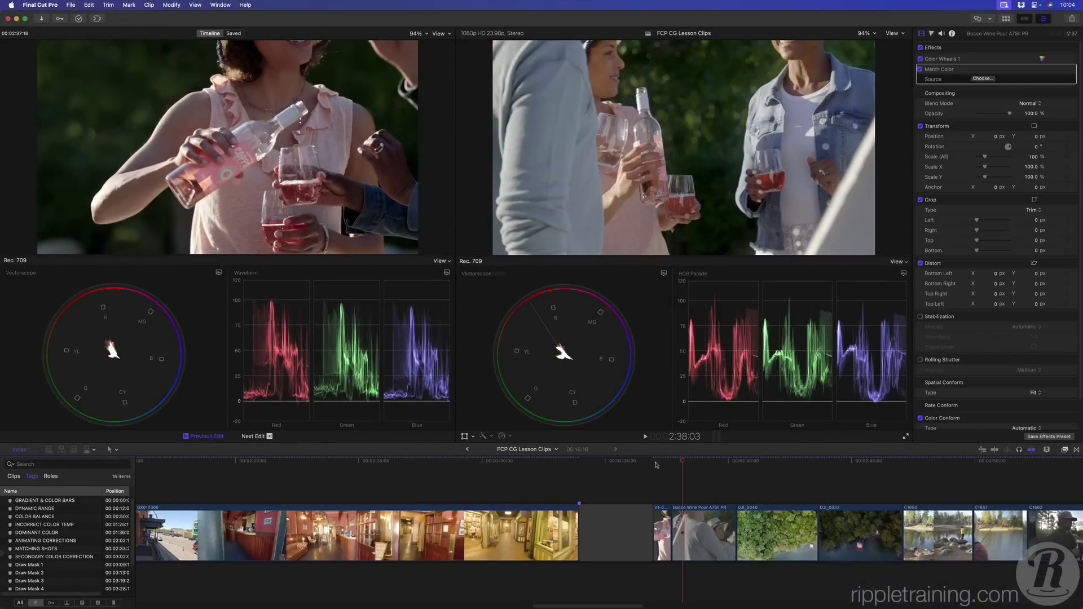
{"action": "left_click", "coordinate": [655, 462]}
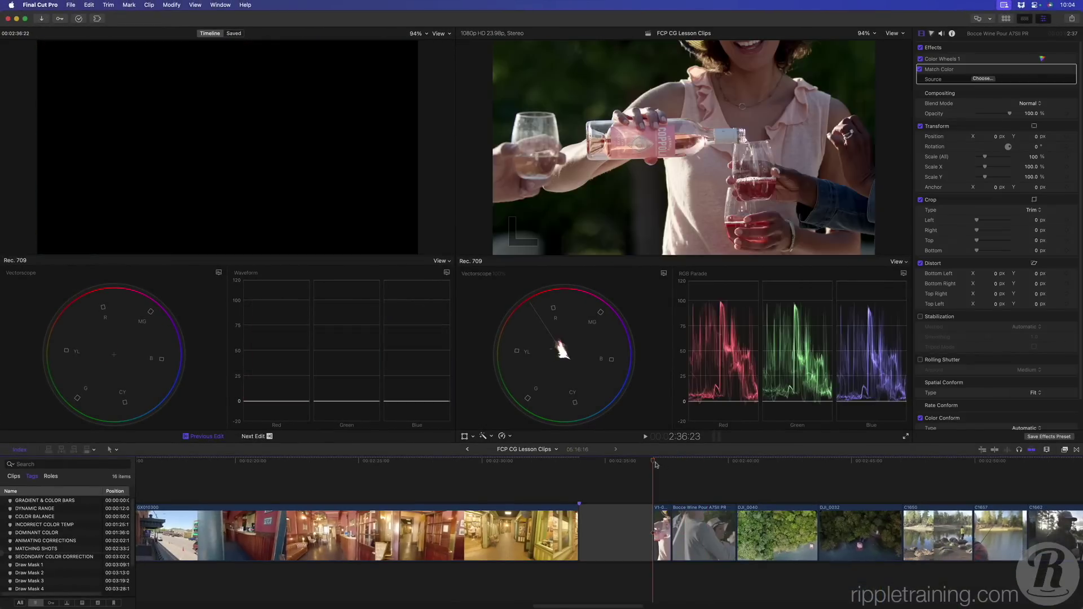
{"action": "key", "text": "space"}
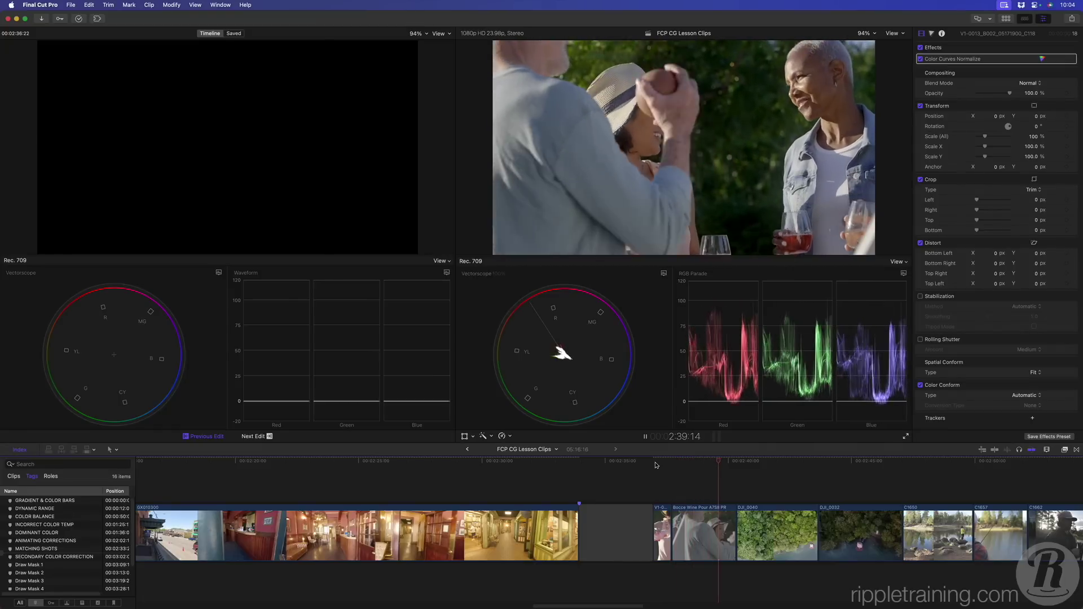
{"action": "key", "text": "space"}
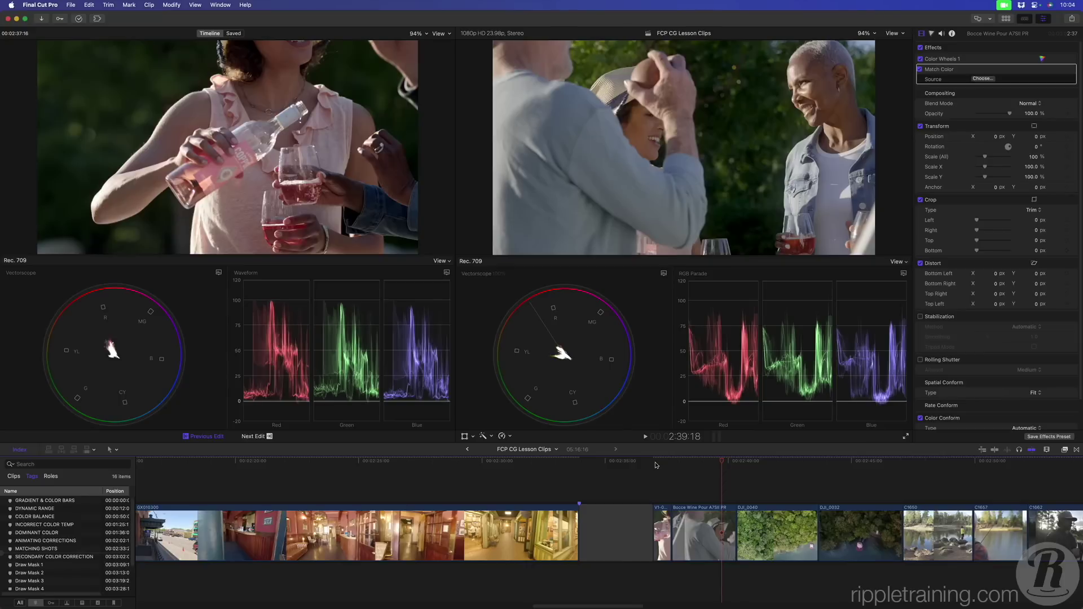
{"action": "scroll", "coordinate": [656, 465], "scroll_direction": "right", "scroll_amount": 5}
Scrub into DJI_0040 and toggle its Color Wheels Normalize correction off and on to compare
{"action": "left_click", "coordinate": [593, 462]}
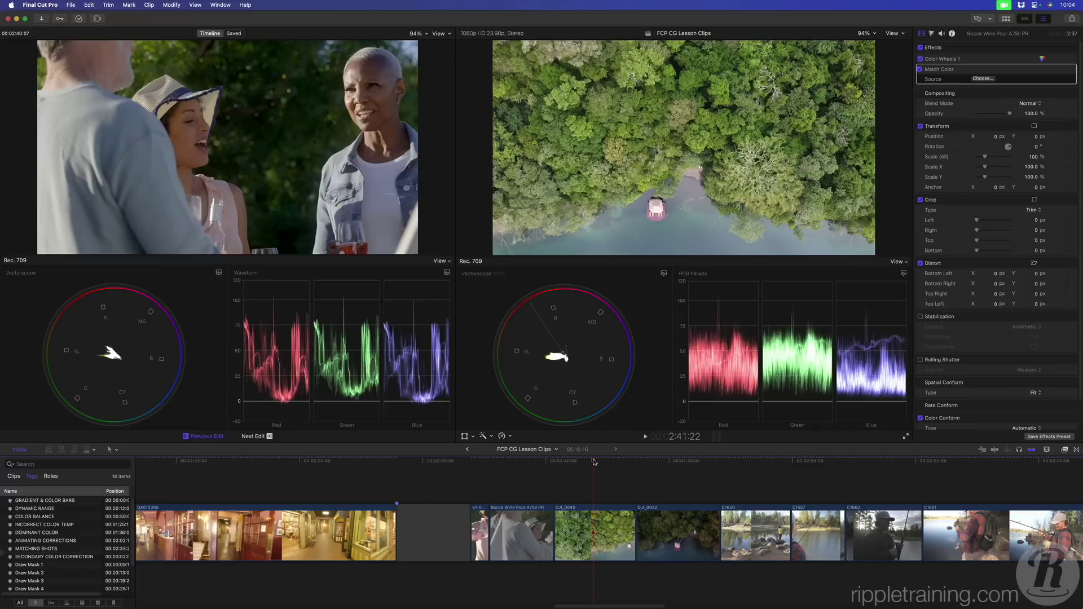
{"action": "left_click_drag", "start_coordinate": [594, 463], "coordinate": [687, 485]}
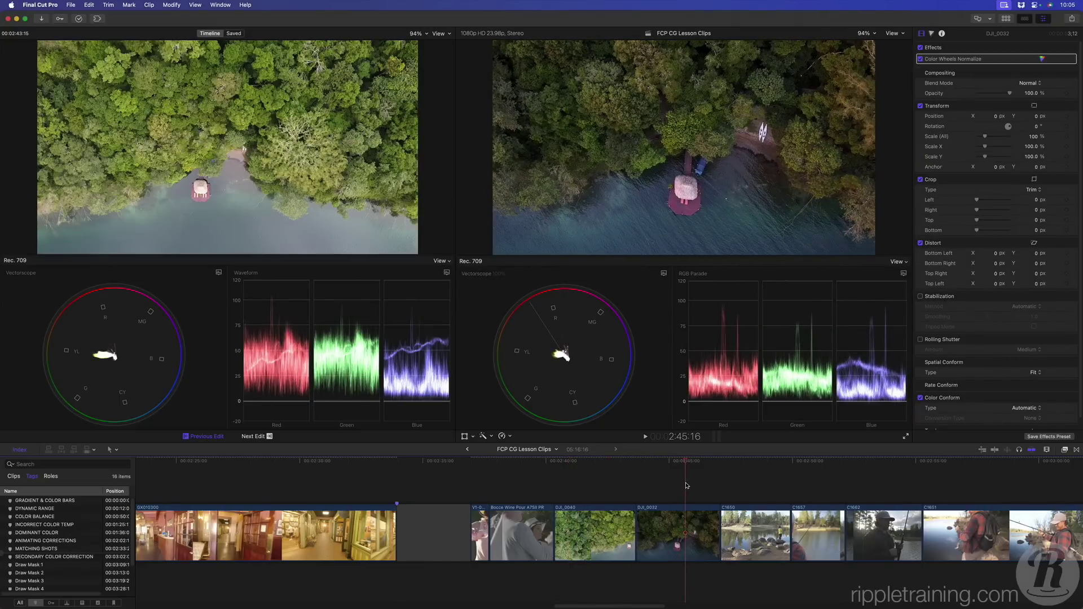
{"action": "left_click_drag", "start_coordinate": [686, 485], "coordinate": [686, 485]}
{"action": "left_click", "coordinate": [920, 59]}
{"action": "left_click", "coordinate": [921, 59]}
{"action": "left_click", "coordinate": [920, 59]}
{"action": "left_click", "coordinate": [920, 59]}
Show DJI_0040 beside a frame from the next drone clip in the comparison viewer
{"action": "left_click", "coordinate": [593, 464]}
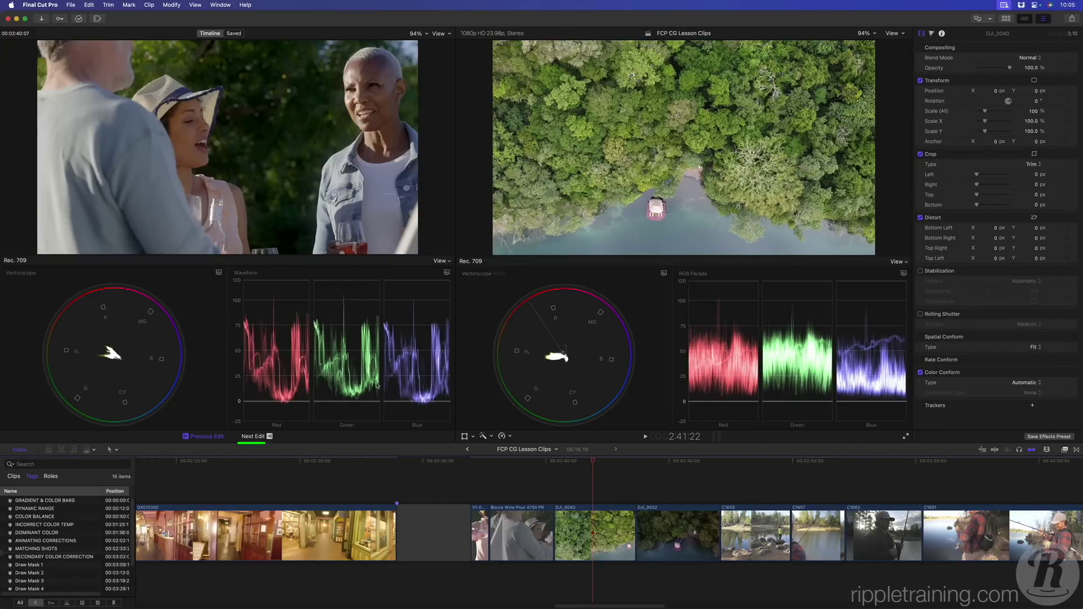
{"action": "left_click", "coordinate": [259, 438]}
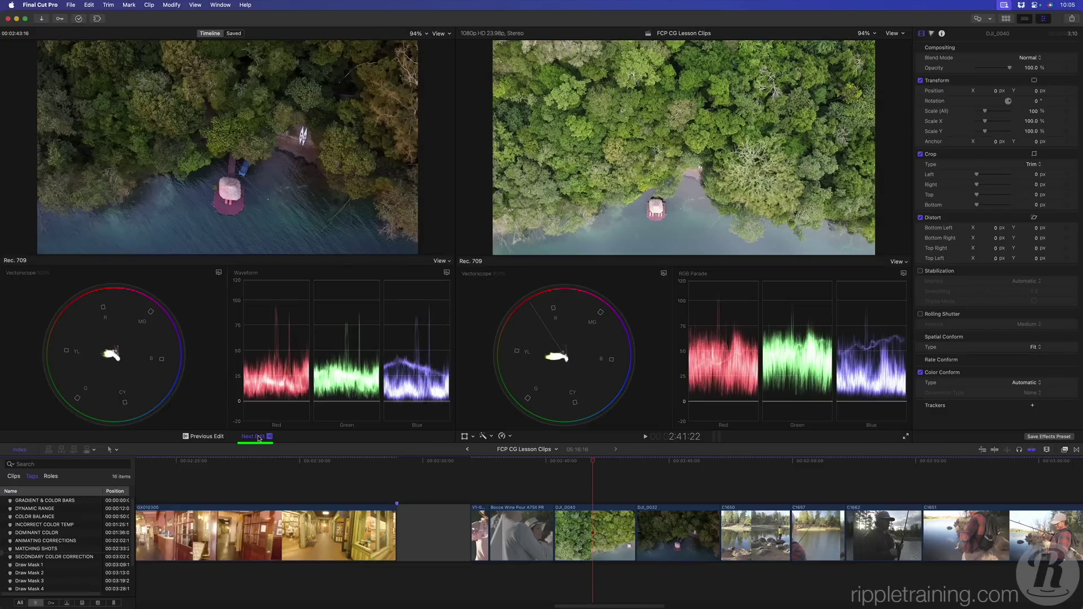
{"action": "left_click", "coordinate": [594, 463]}
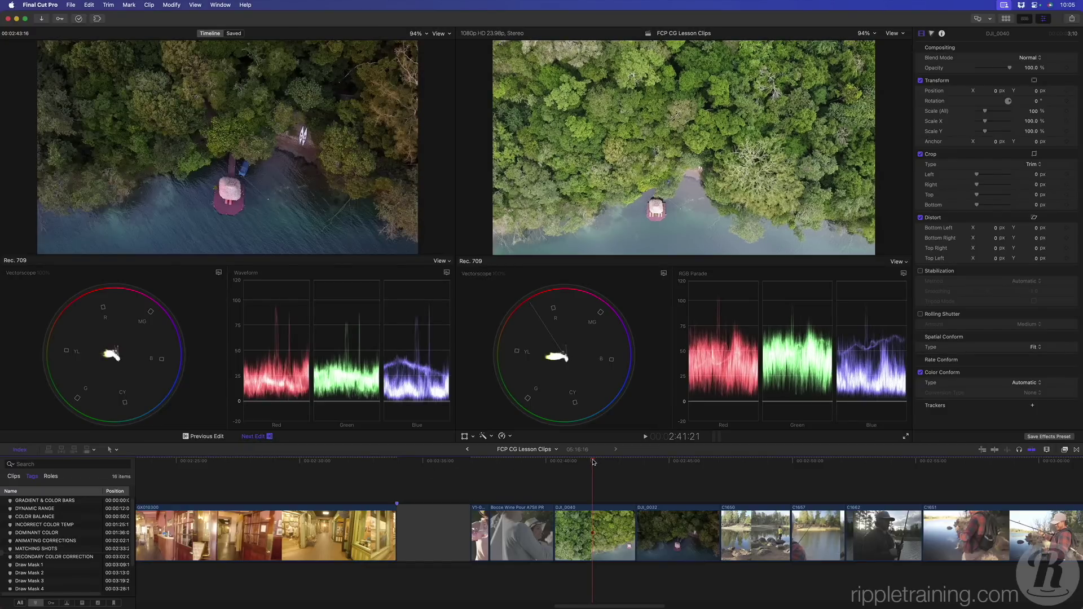
{"action": "left_click_drag", "start_coordinate": [593, 463], "coordinate": [596, 463]}
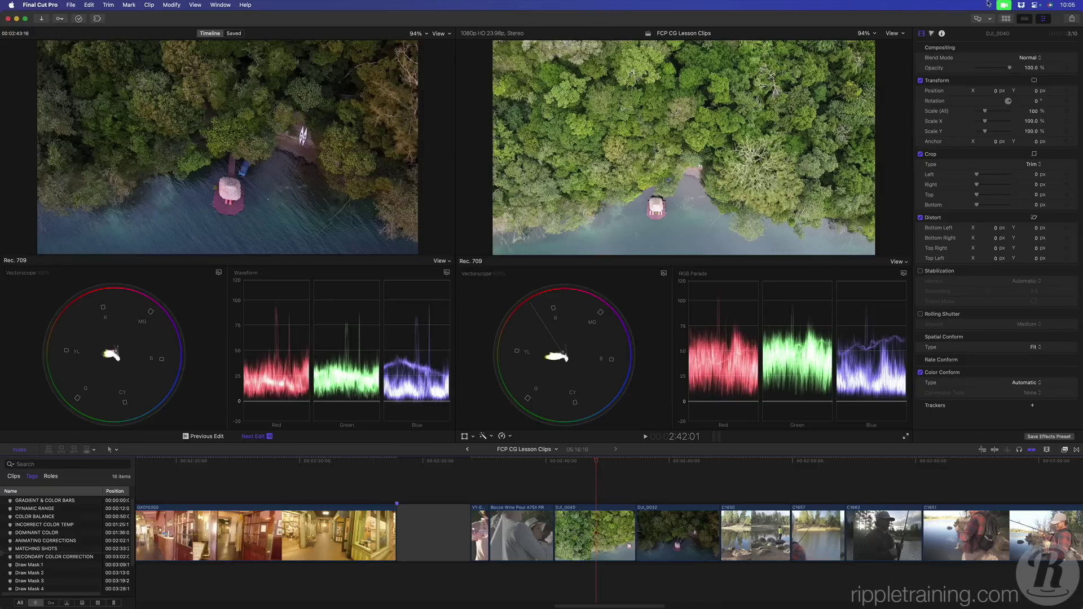
Drag down the Midtones brightness and Global saturation of DJI_0040's Color Wheels correction
{"action": "left_click", "coordinate": [933, 34]}
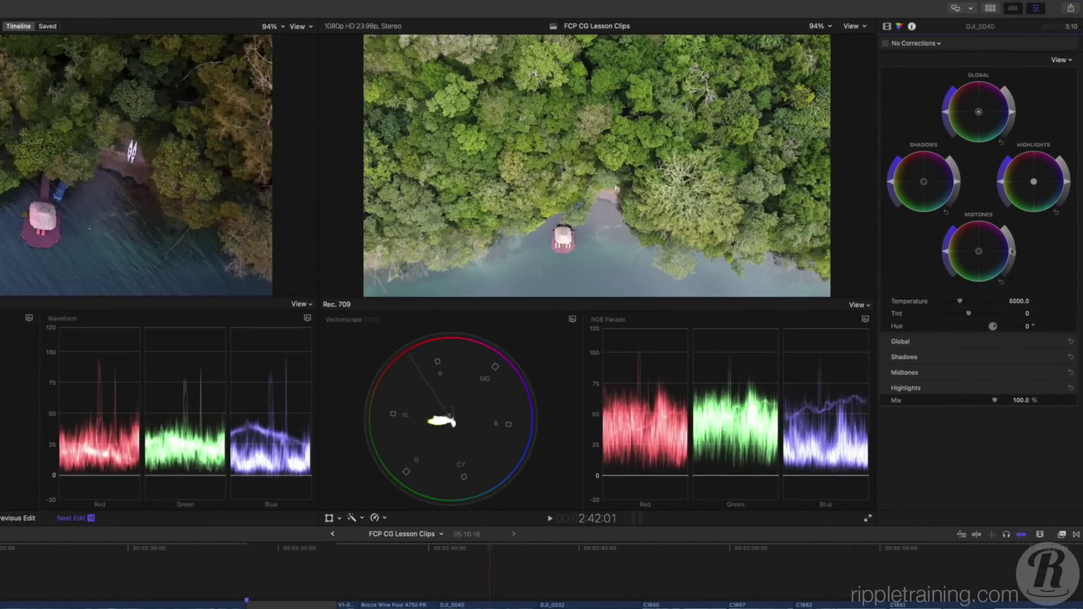
{"action": "left_click_drag", "start_coordinate": [1012, 253], "coordinate": [982, 343]}
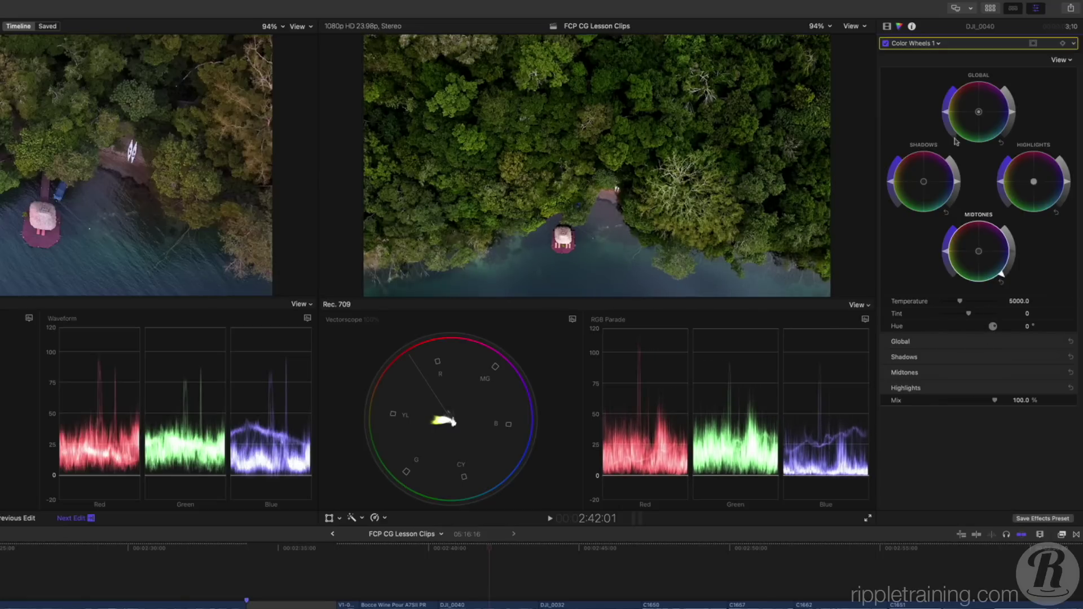
{"action": "left_click_drag", "start_coordinate": [947, 115], "coordinate": [948, 128]}
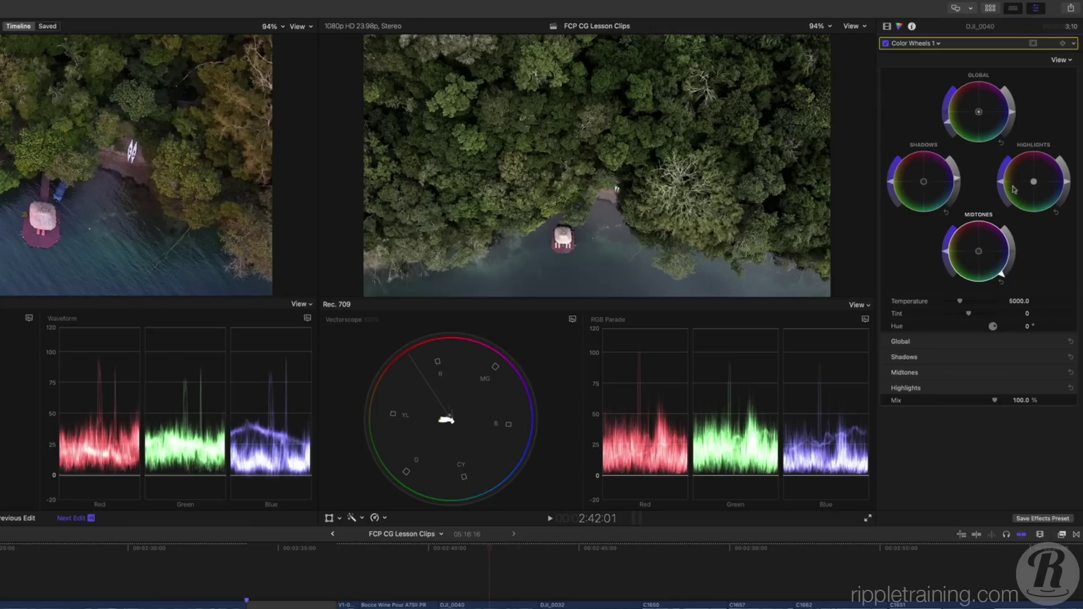
Rename the wheels correction to 'Color Wheels Lum & Sat'
{"action": "left_click", "coordinate": [939, 44]}
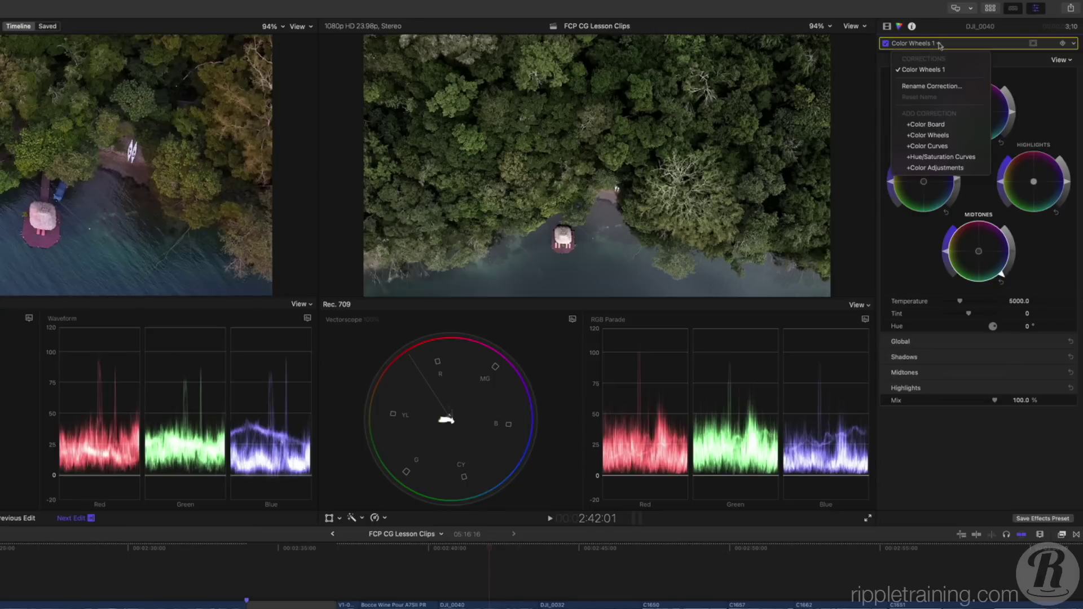
{"action": "left_click", "coordinate": [940, 86]}
{"action": "left_click", "coordinate": [945, 44]}
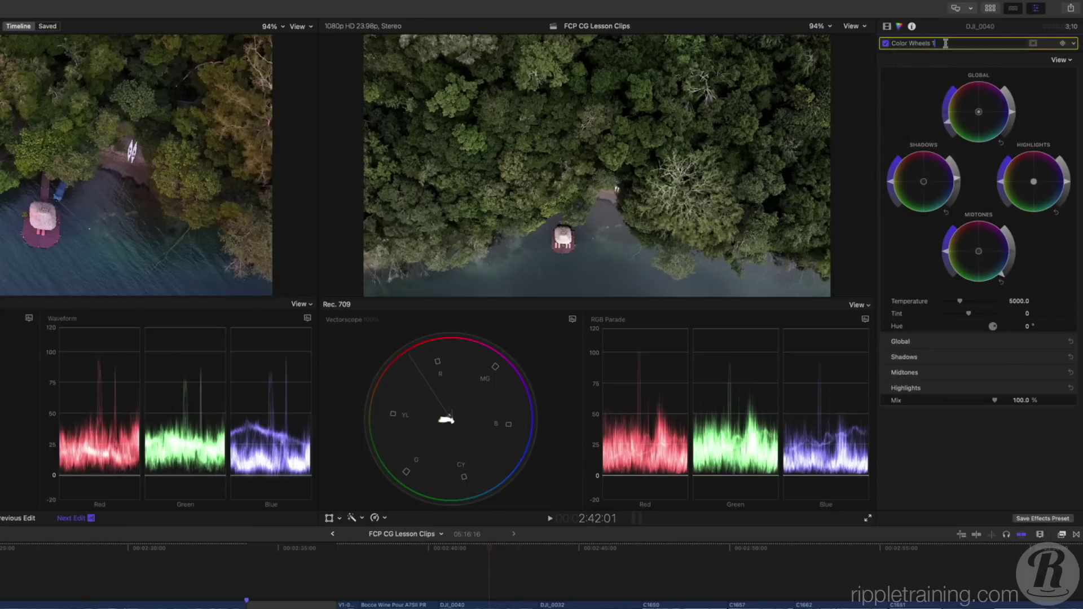
{"action": "key", "text": "BackSpace"}
{"action": "type", "text": "Lum & Sat"}
{"action": "key", "text": "Return"}
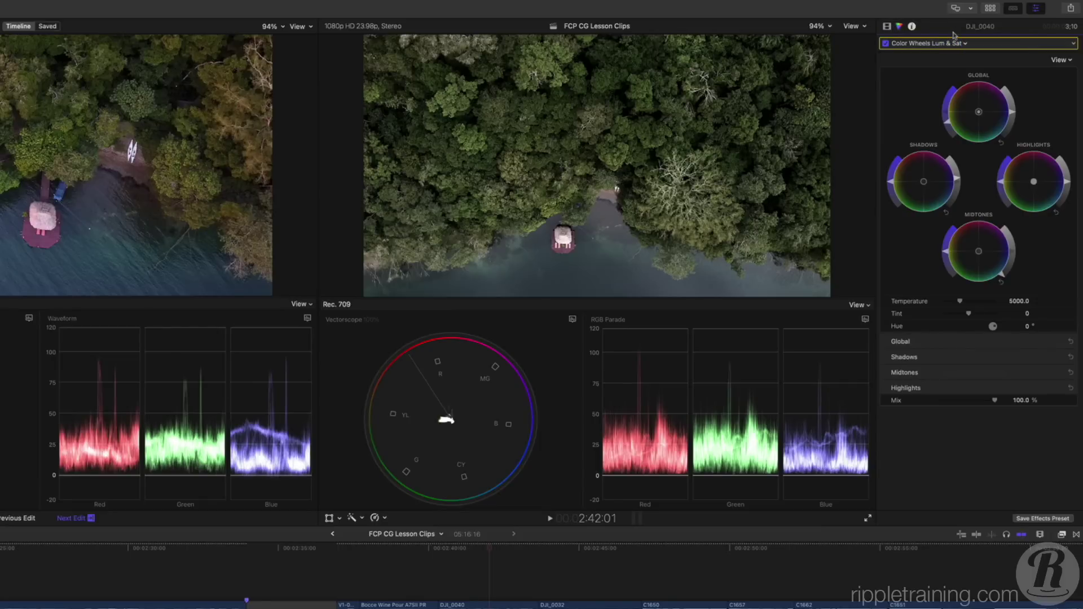
Add a Color Curves correction and pull down the blue curve's midtones
{"action": "key", "text": "alt+e"}
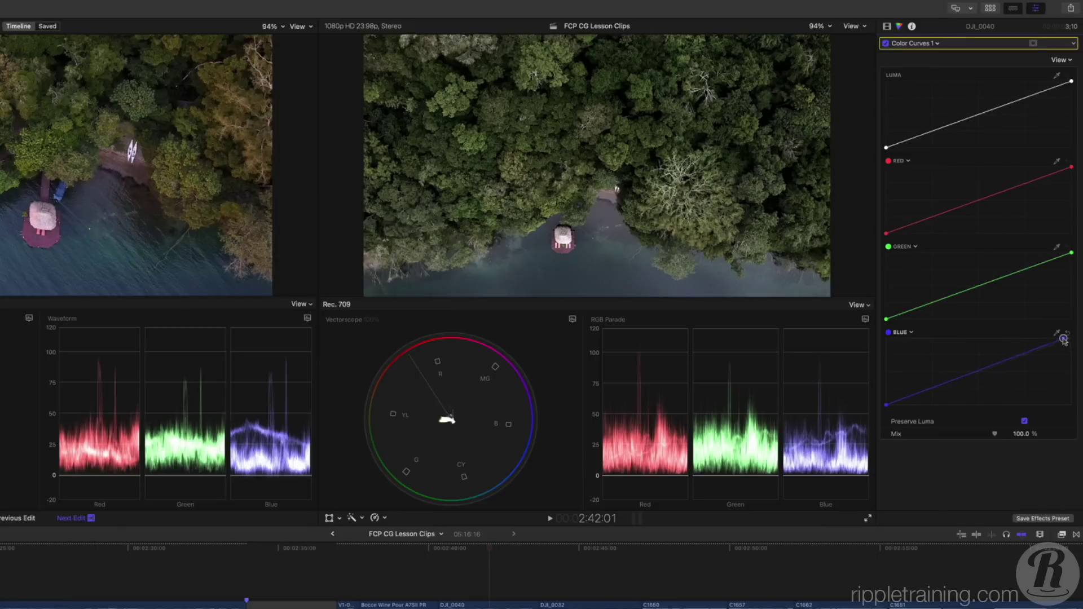
{"action": "left_click_drag", "start_coordinate": [1063, 340], "coordinate": [1053, 340]}
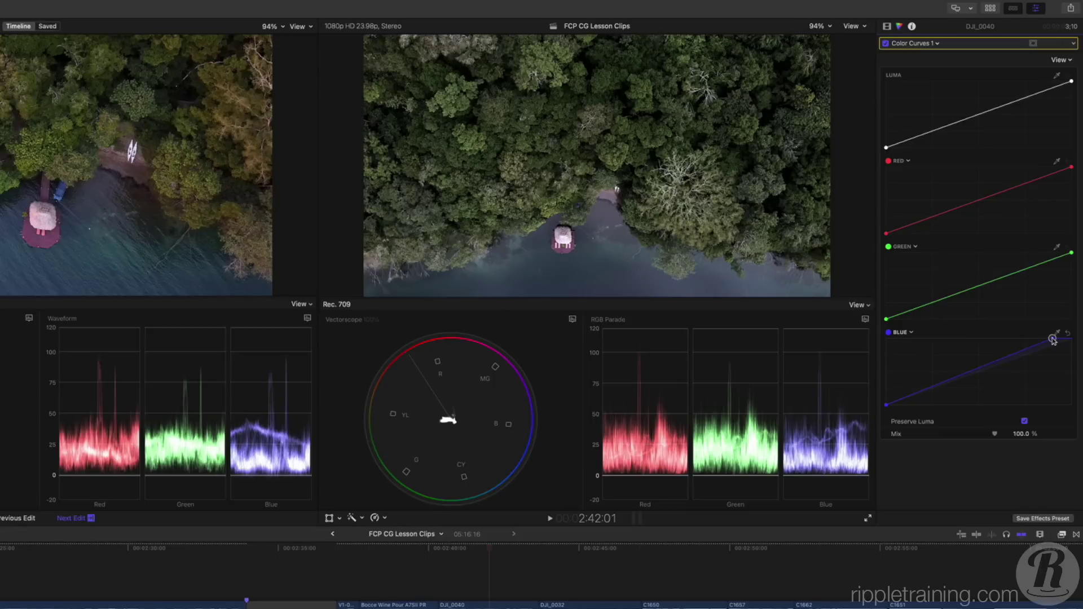
{"action": "left_click_drag", "start_coordinate": [975, 373], "coordinate": [971, 377]}
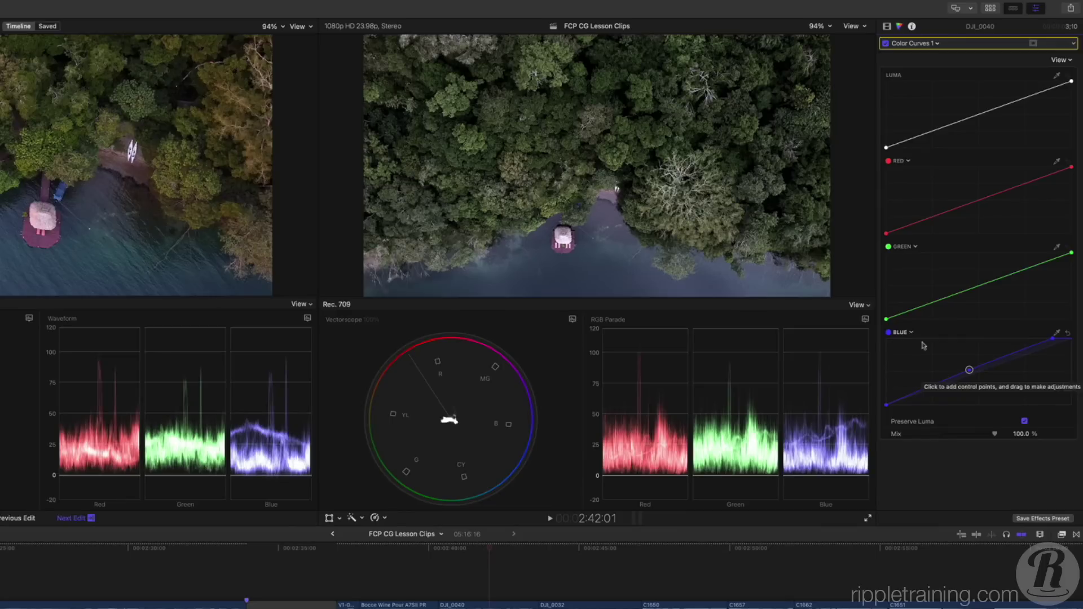
Rename the curves correction 'Color Curves Water' and play back the aerial shots
{"action": "left_click", "coordinate": [943, 45]}
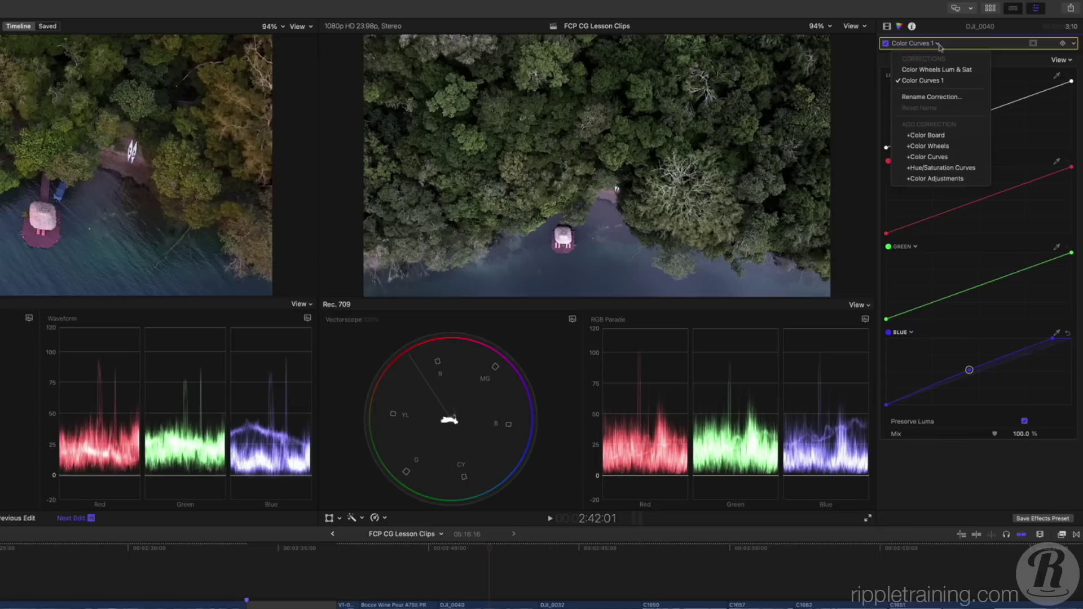
{"action": "left_click", "coordinate": [943, 97]}
{"action": "key", "text": "Right"}
{"action": "key", "text": "BackSpace"}
{"action": "type", "text": "Water"}
{"action": "key", "text": "Return"}
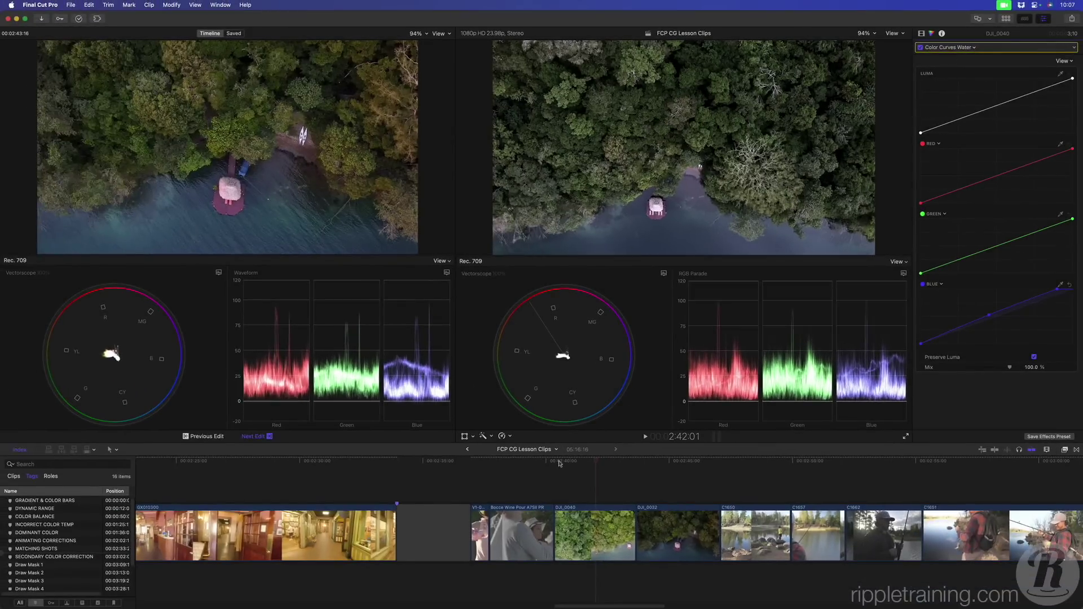
{"action": "left_click", "coordinate": [560, 461]}
{"action": "key", "text": "space"}
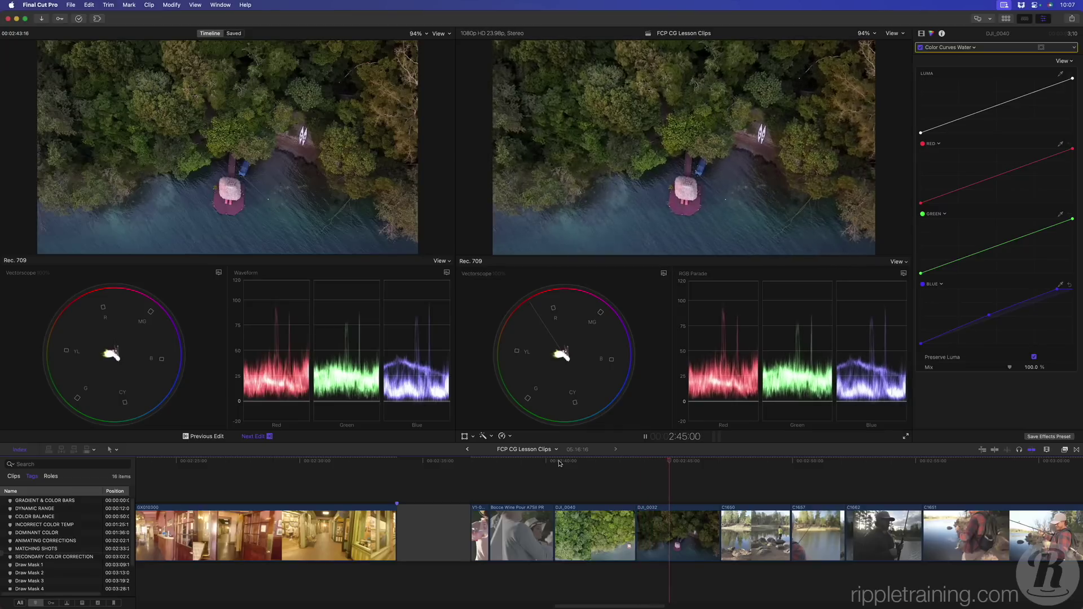
Stop playback and scrub through the fishing clips up to the backlit fisherman shot
{"action": "key", "text": "space"}
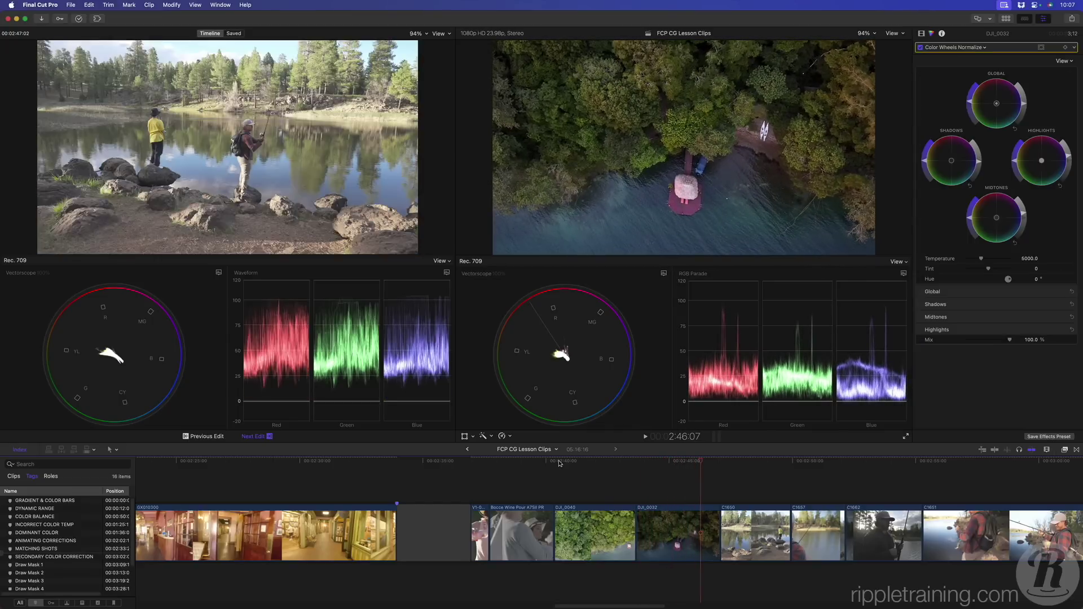
{"action": "scroll", "coordinate": [742, 493], "scroll_direction": "right", "scroll_amount": 5}
{"action": "left_click", "coordinate": [487, 460]}
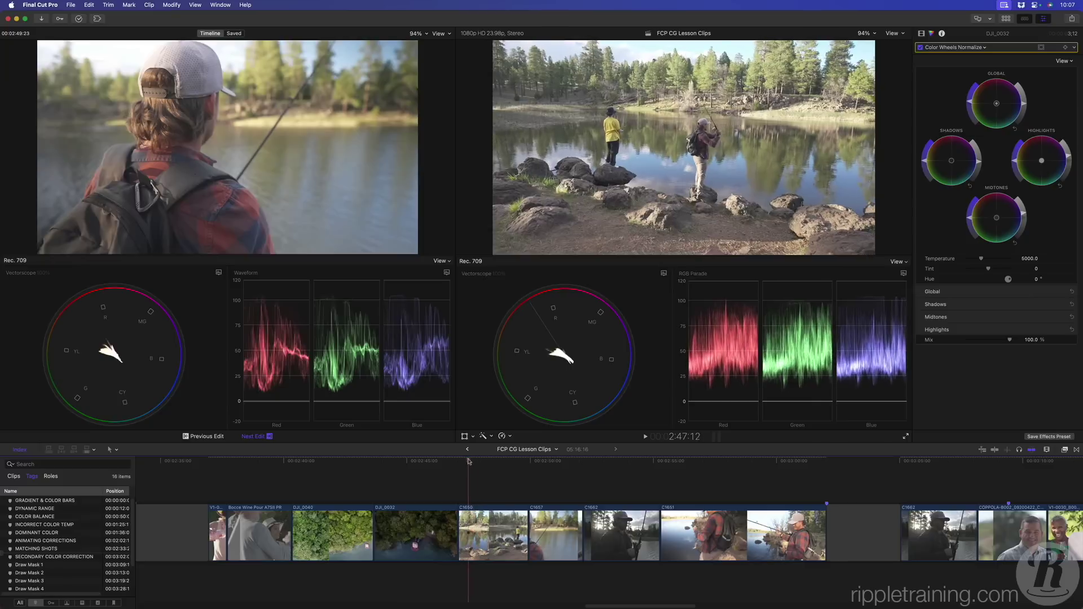
{"action": "left_click_drag", "start_coordinate": [488, 461], "coordinate": [463, 463]}
{"action": "left_click_drag", "start_coordinate": [463, 463], "coordinate": [615, 491]}
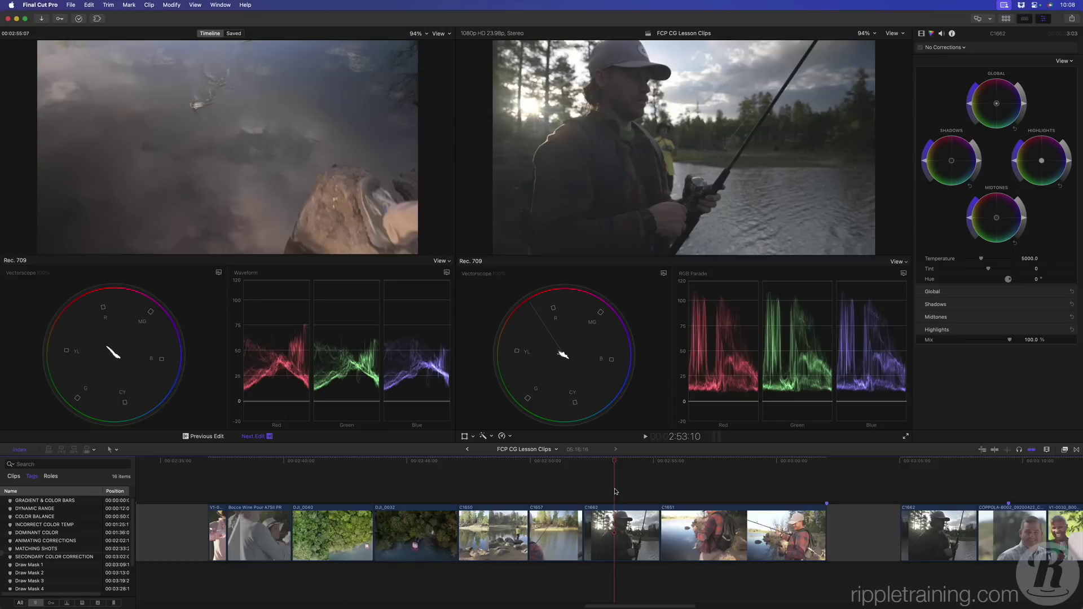
Apply Enhance Light and Color to the four clips C1650 through C1651, then select C1650
{"action": "left_click_drag", "start_coordinate": [490, 480], "coordinate": [719, 536]}
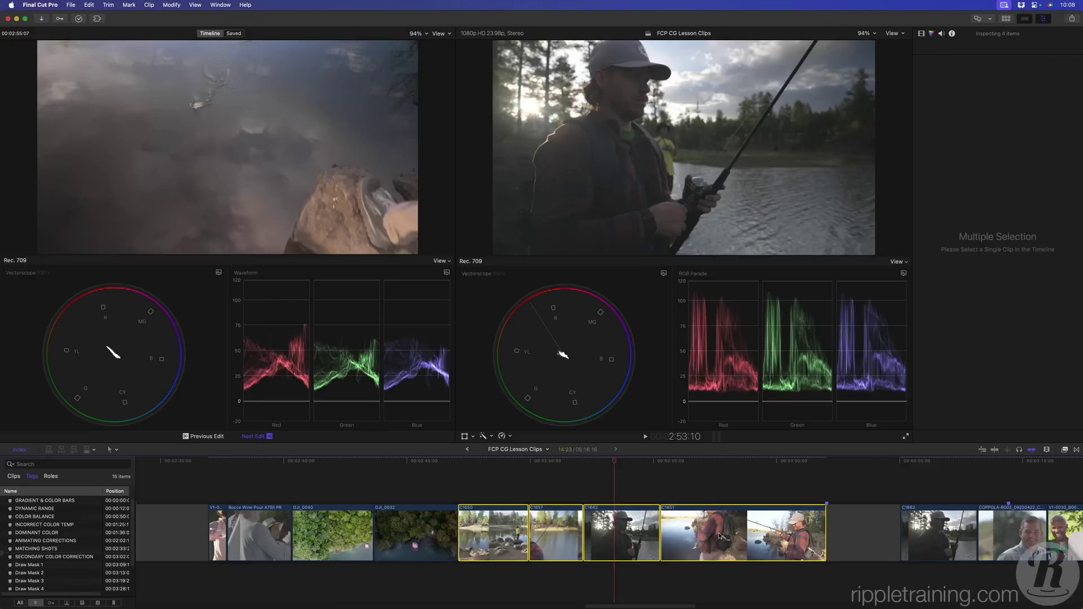
{"action": "key", "text": "alt+super+b"}
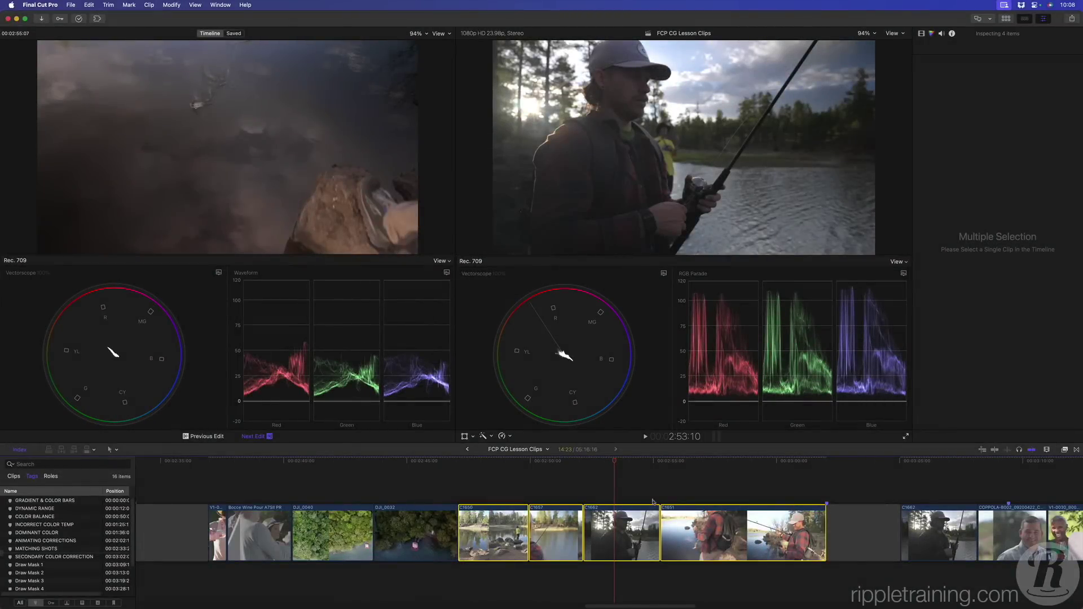
{"action": "left_click", "coordinate": [619, 479]}
Set C1650's Shadows to -80.0, Highlights Warmth 5.0, Contrast 25.0, then compare on/off
{"action": "left_click", "coordinate": [497, 463]}
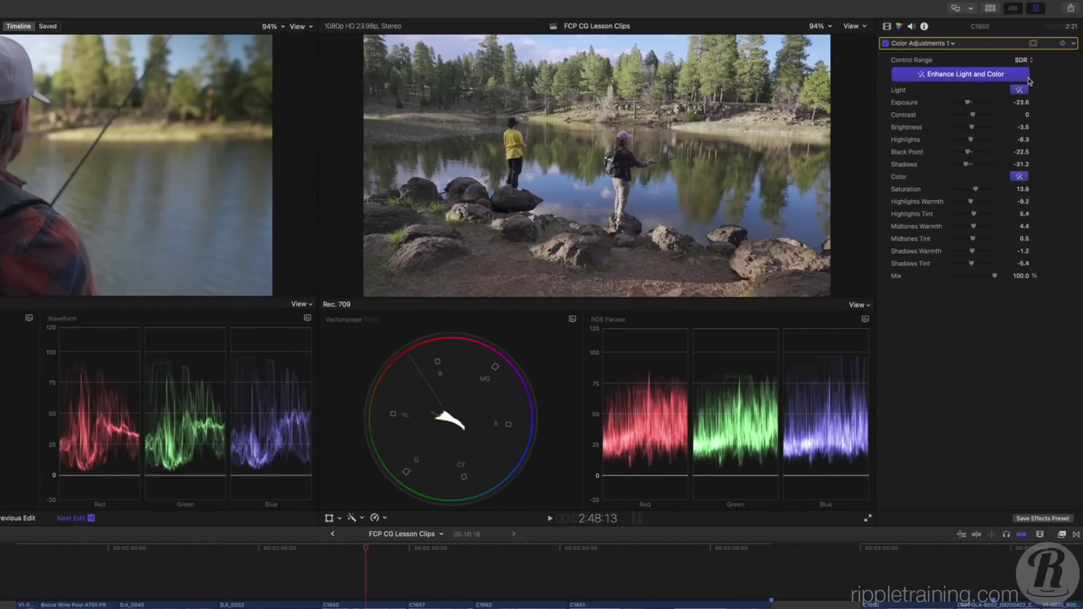
{"action": "left_click_drag", "start_coordinate": [967, 165], "coordinate": [956, 166]}
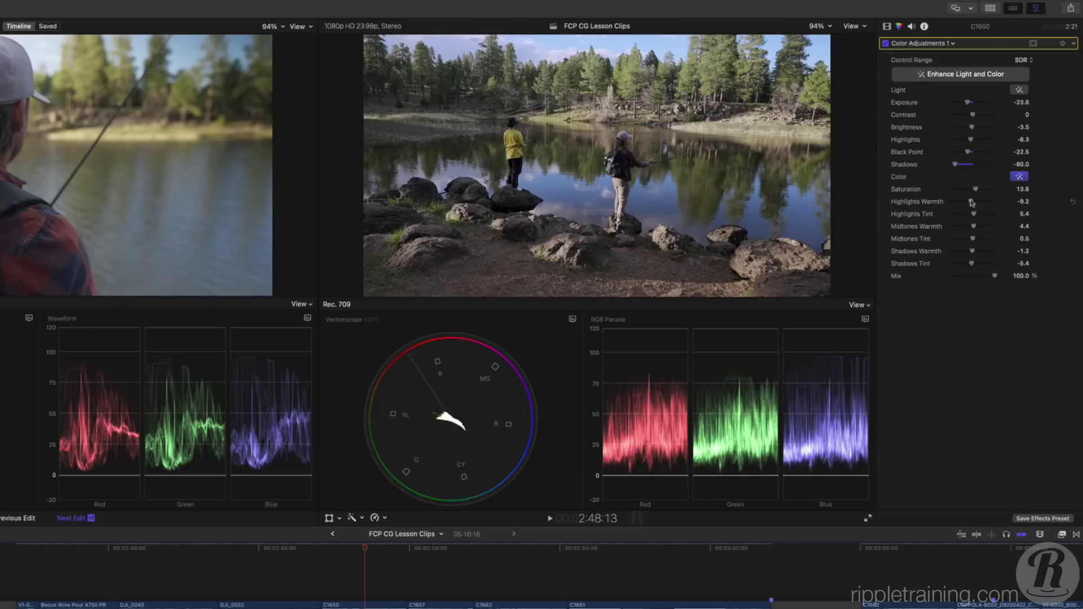
{"action": "left_click_drag", "start_coordinate": [972, 202], "coordinate": [975, 202]}
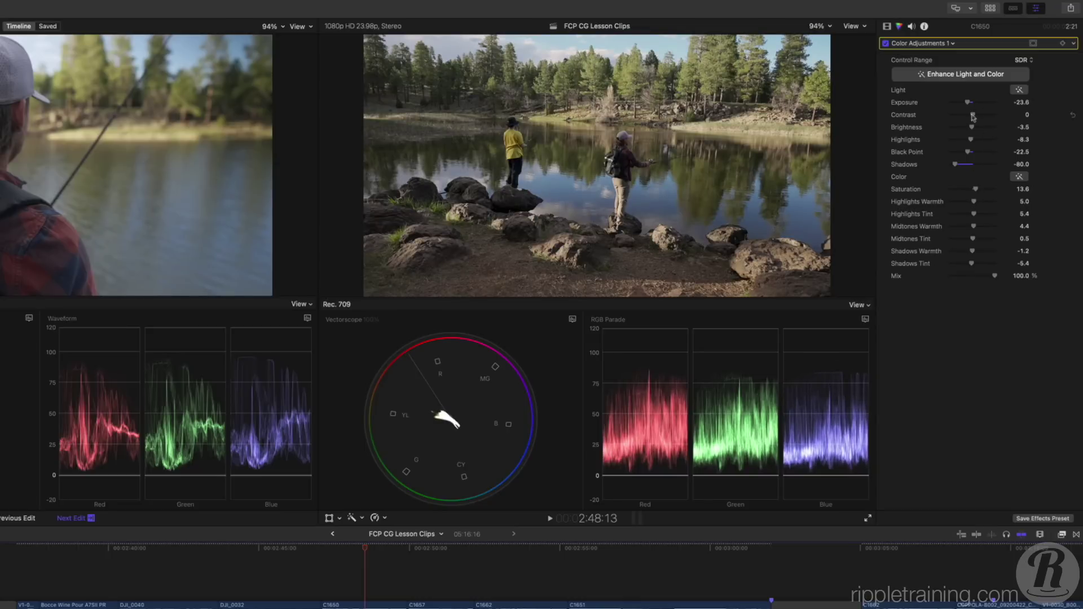
{"action": "left_click_drag", "start_coordinate": [974, 116], "coordinate": [978, 117]}
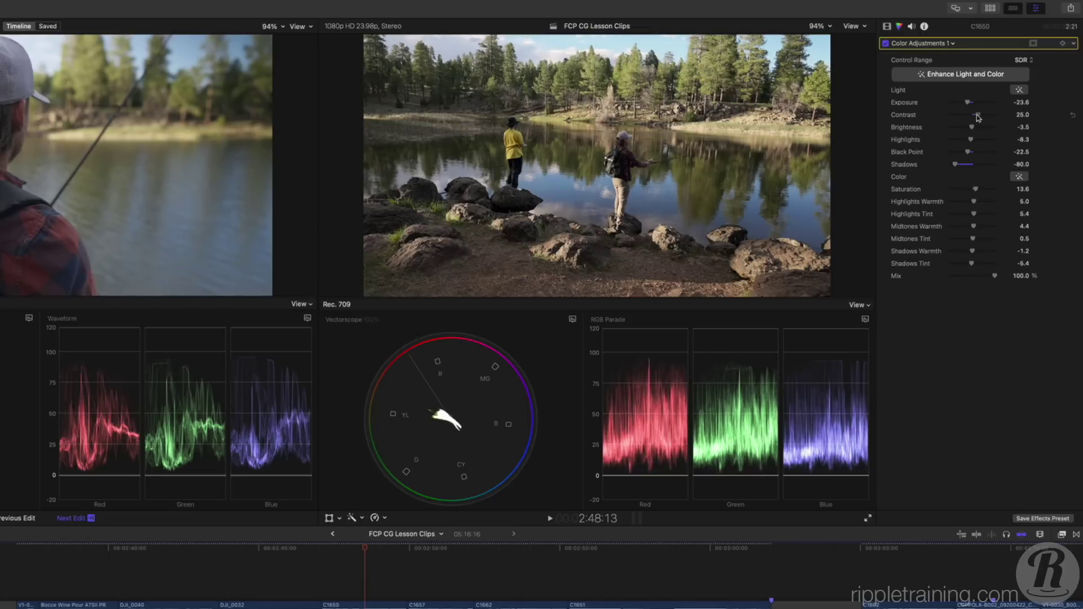
{"action": "left_click", "coordinate": [887, 43]}
{"action": "left_click", "coordinate": [887, 43]}
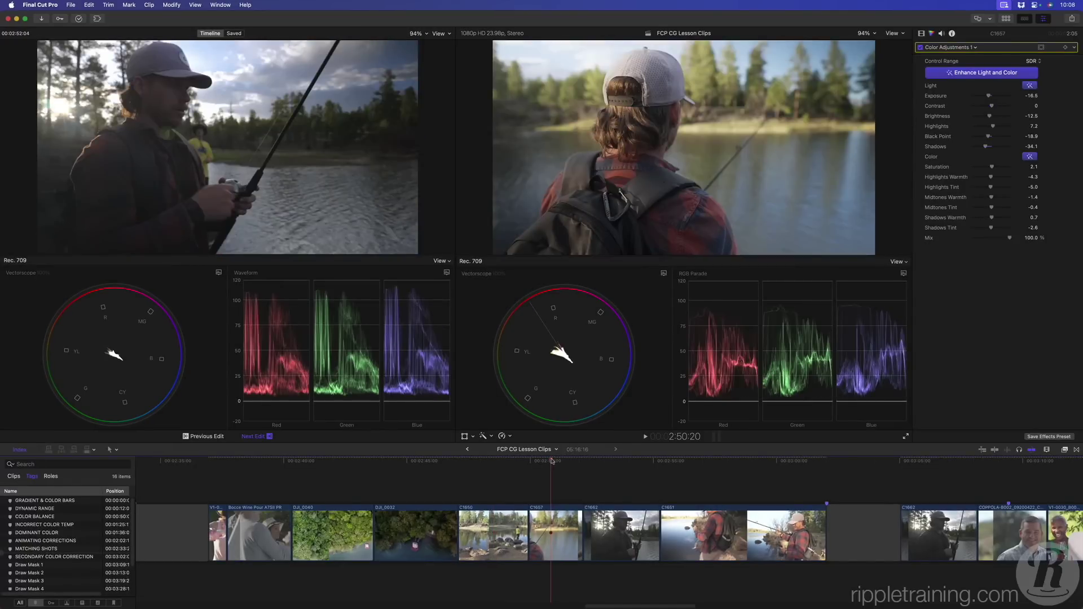
Compare the backlit fisherman clip C1662 with the previous clip's frame, then show saved frames
{"action": "left_click_drag", "start_coordinate": [553, 461], "coordinate": [623, 470]}
{"action": "left_click", "coordinate": [206, 437]}
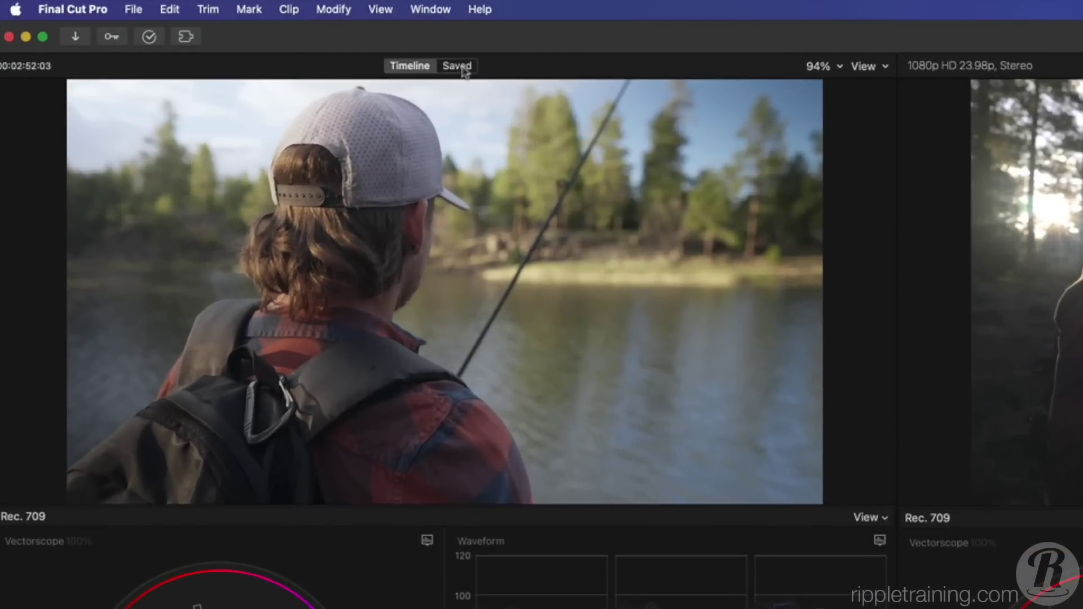
{"action": "left_click", "coordinate": [460, 66]}
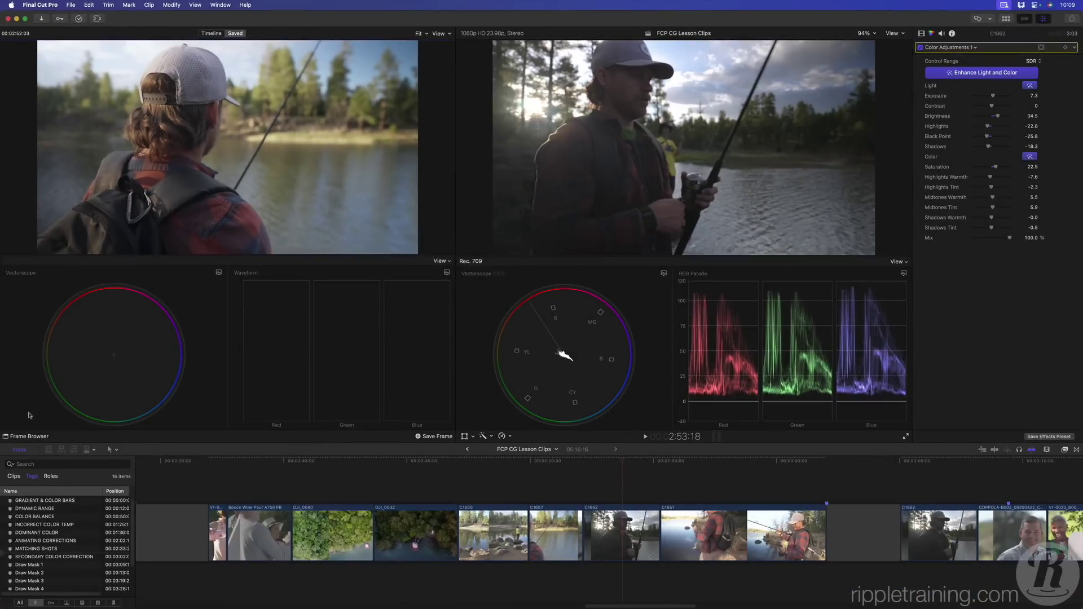
Open the FCP CG 2024 Frame Browser and save the lakeside wide shot as a reference
{"action": "left_click", "coordinate": [16, 438]}
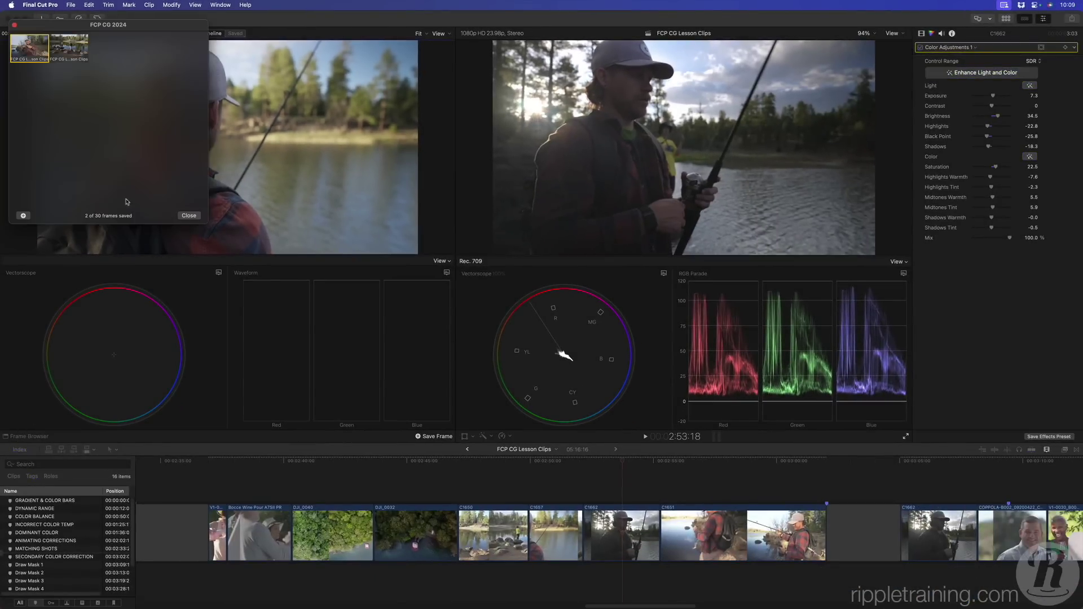
{"action": "left_click_drag", "start_coordinate": [170, 25], "coordinate": [490, 185]}
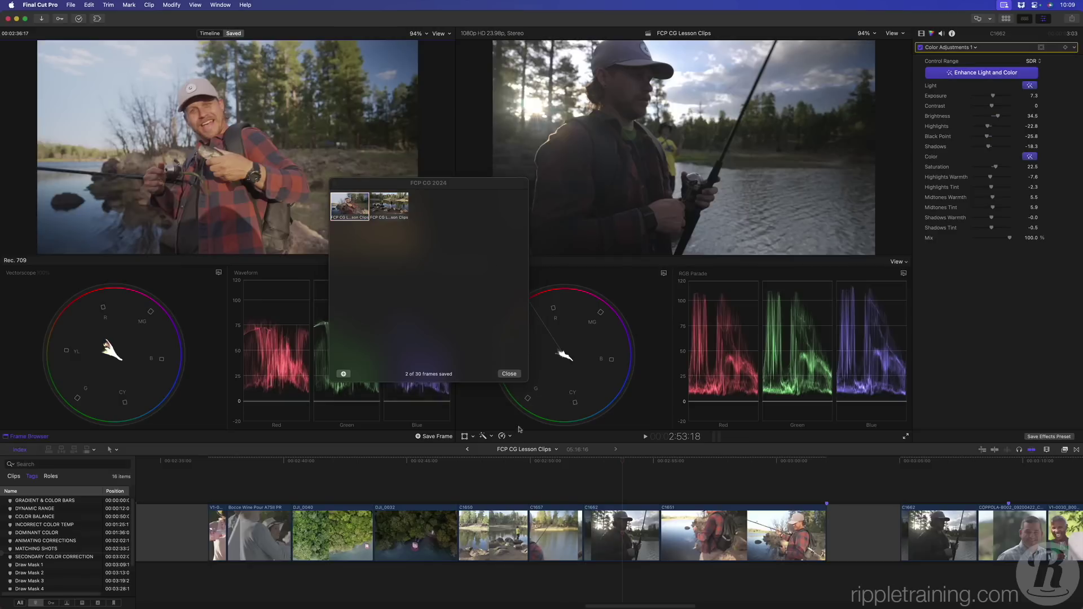
{"action": "left_click", "coordinate": [507, 461]}
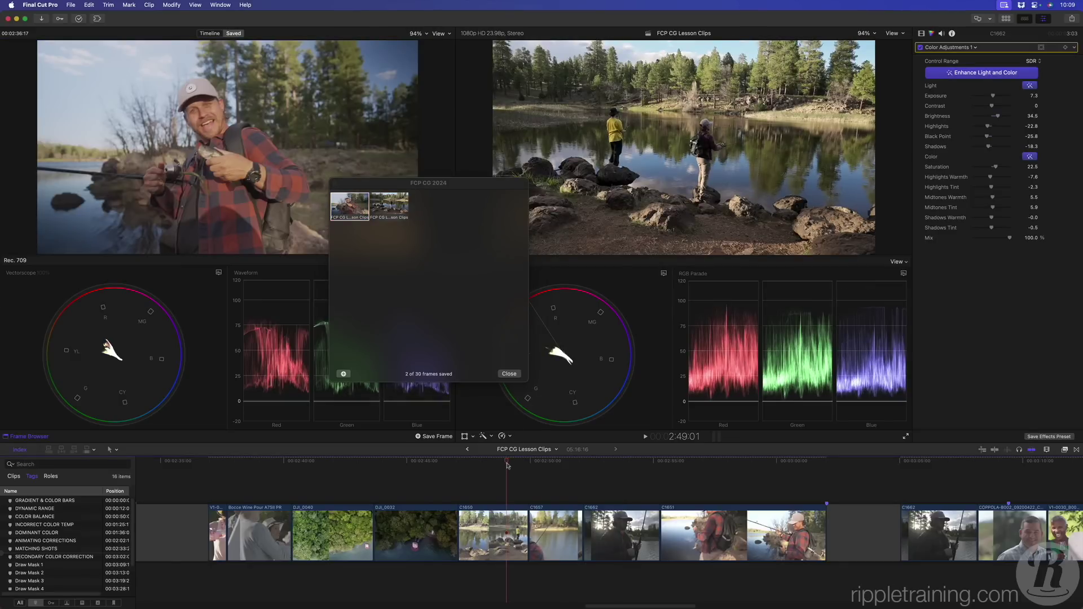
{"action": "left_click", "coordinate": [343, 375]}
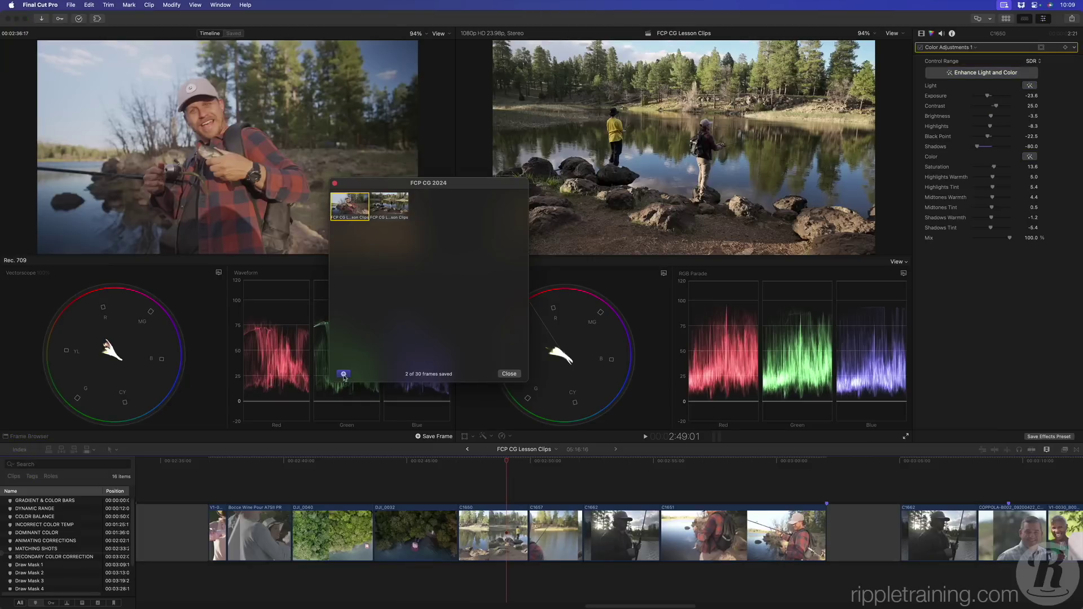
{"action": "left_click", "coordinate": [343, 374]}
Save the C1651 fisherman close-up as the fourth reference frame
{"action": "left_click", "coordinate": [627, 463]}
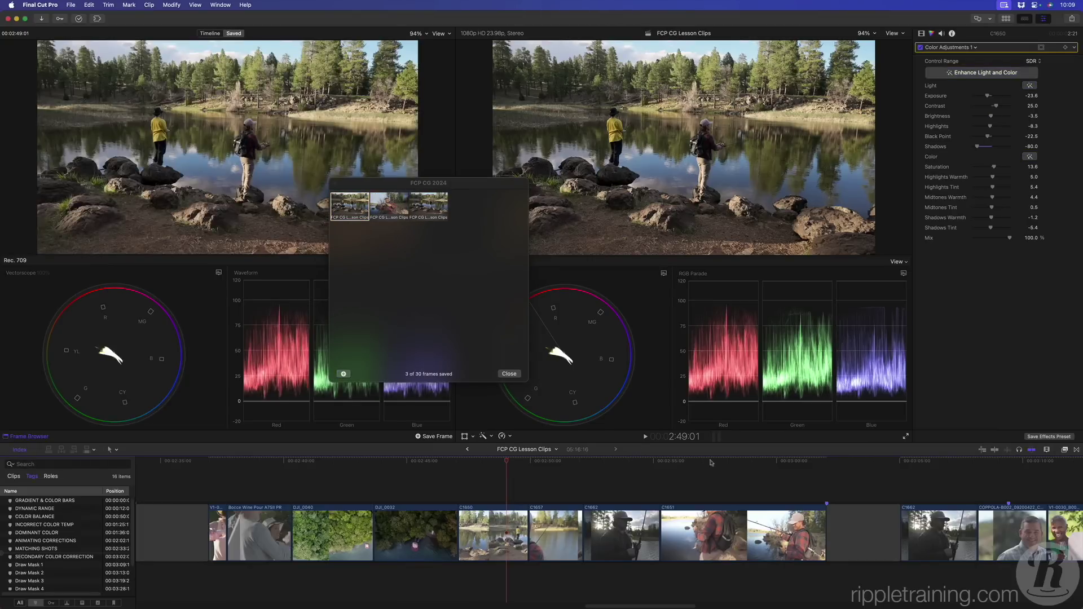
{"action": "left_click", "coordinate": [807, 461]}
{"action": "key", "text": "alt+super+b"}
{"action": "left_click", "coordinate": [343, 374]}
{"action": "left_click", "coordinate": [343, 374]}
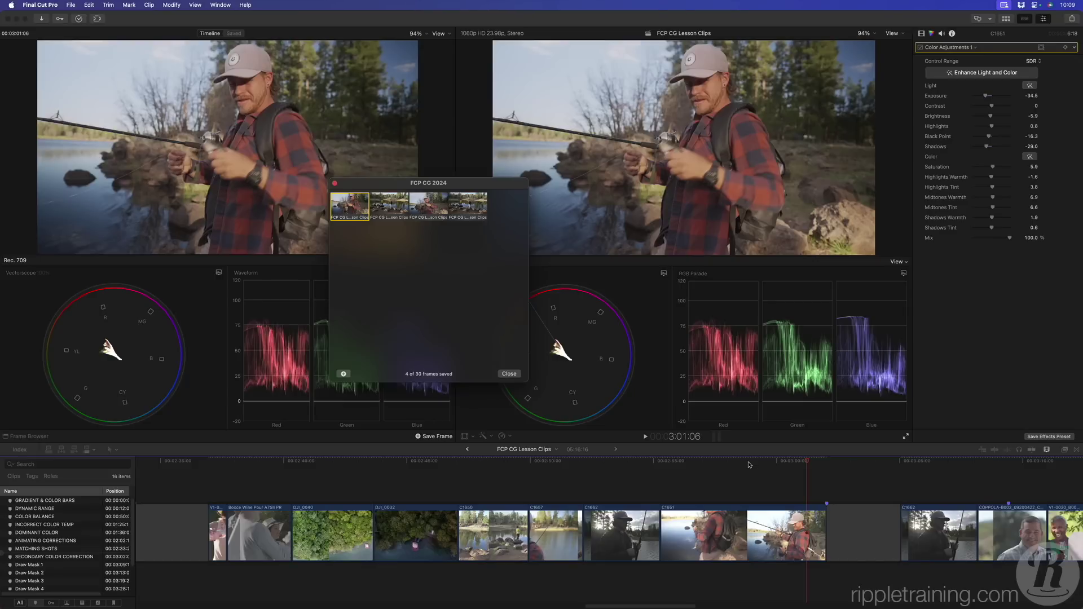
Close the saved reference frames and compare backlit clip C1662 with the previous edit in the timeline
{"action": "left_click", "coordinate": [508, 375]}
{"action": "left_click_drag", "start_coordinate": [750, 461], "coordinate": [618, 470]}
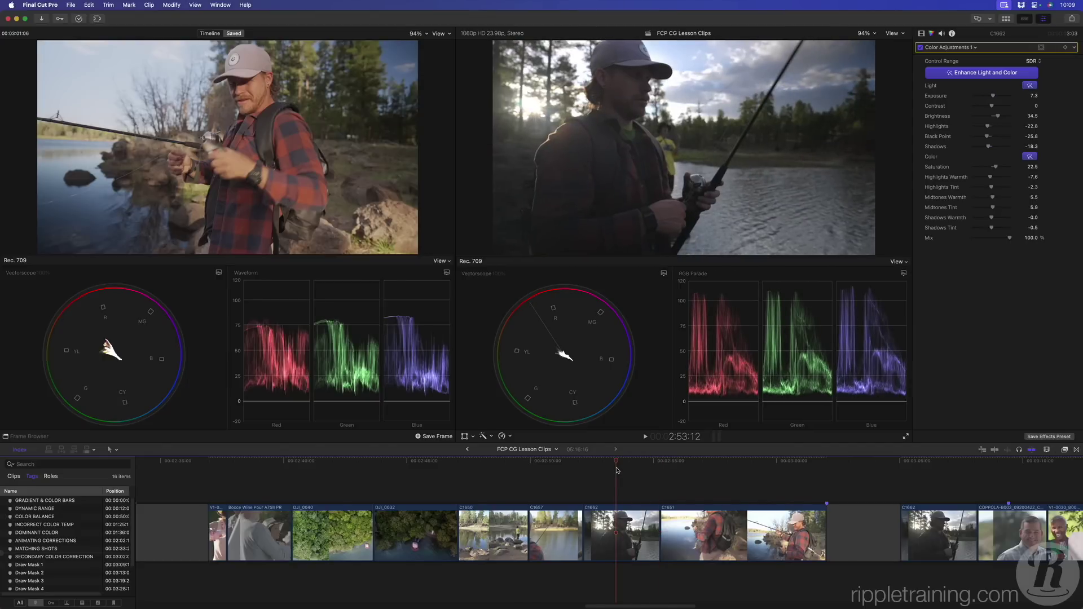
{"action": "left_click", "coordinate": [211, 34]}
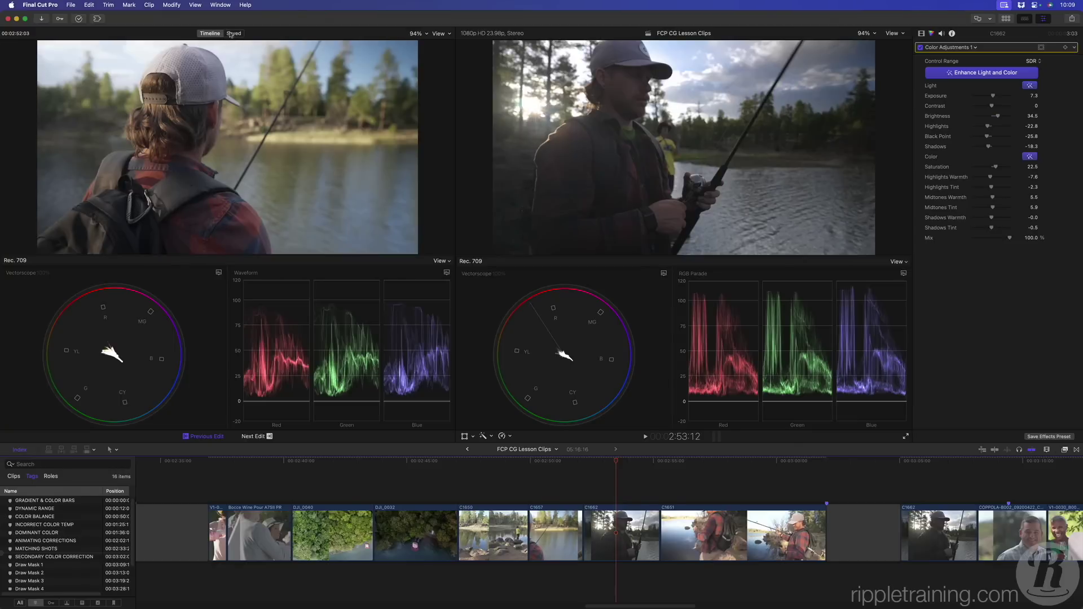
{"action": "left_click", "coordinate": [230, 33]}
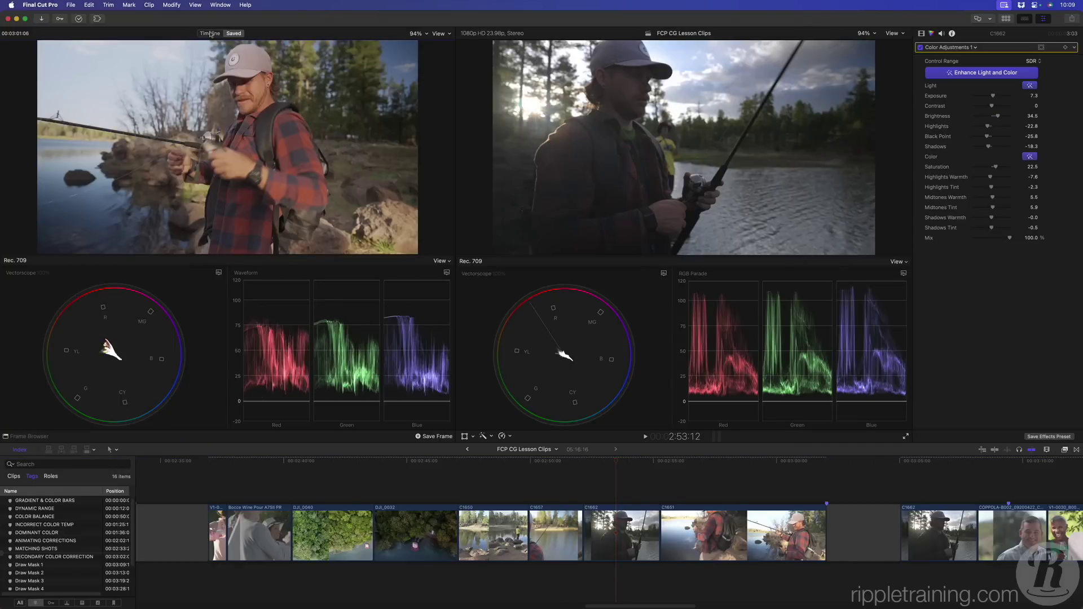
{"action": "left_click", "coordinate": [211, 34]}
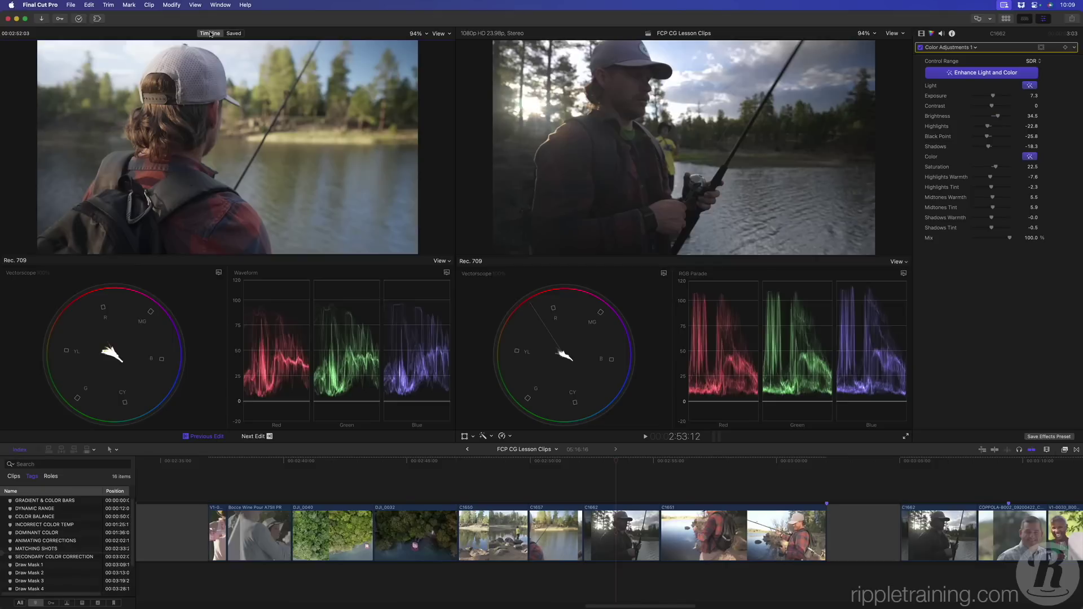
{"action": "left_click", "coordinate": [621, 463]}
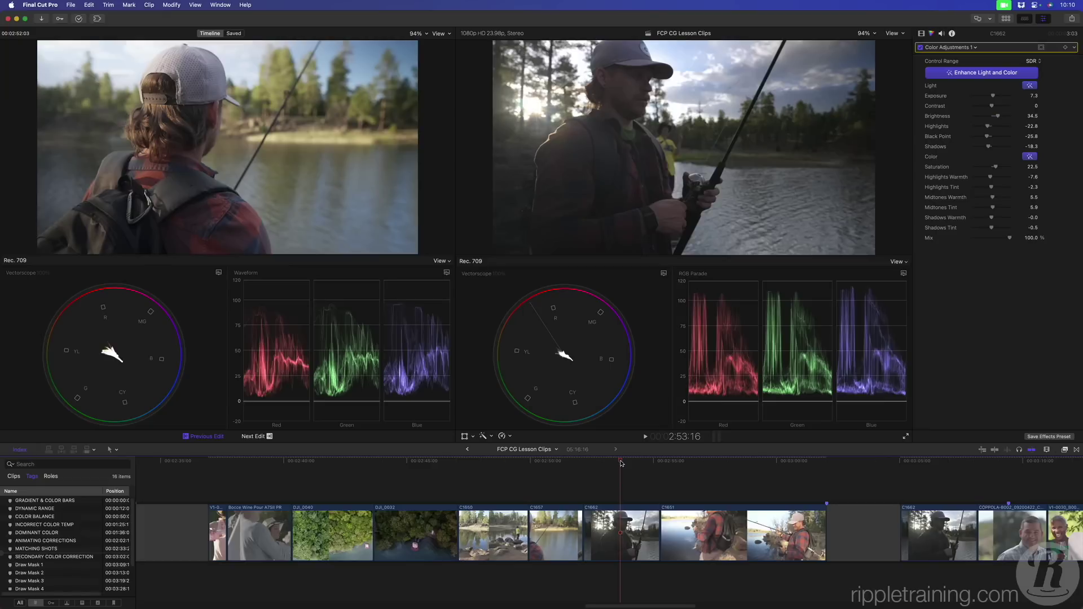
Select clip C1662 and apply Match Color from a reference frame
{"action": "key", "text": "c"}
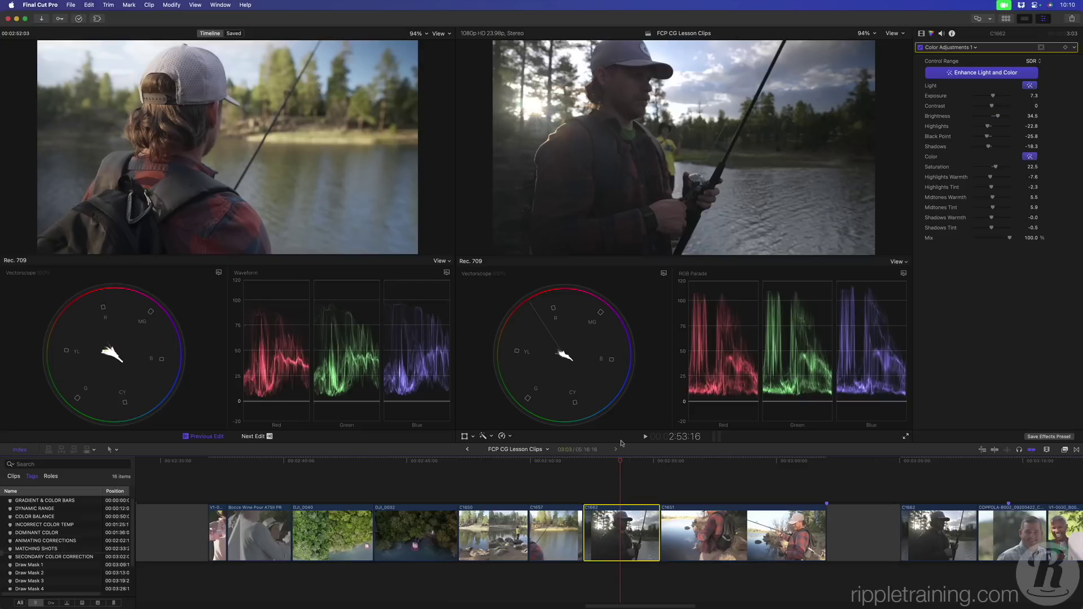
{"action": "key", "text": "alt+super+m"}
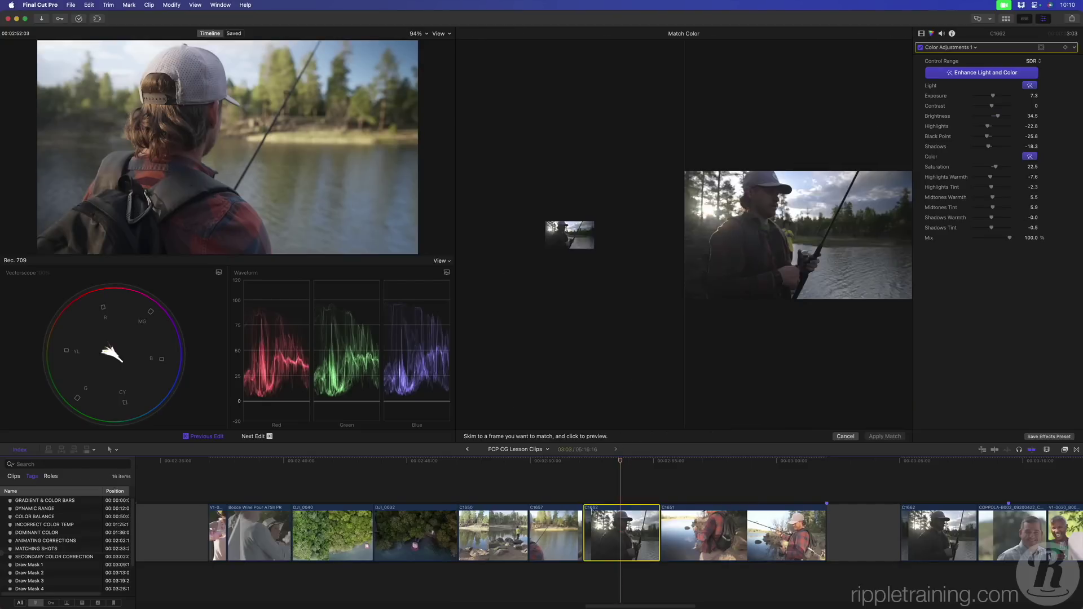
{"action": "left_click", "coordinate": [553, 537]}
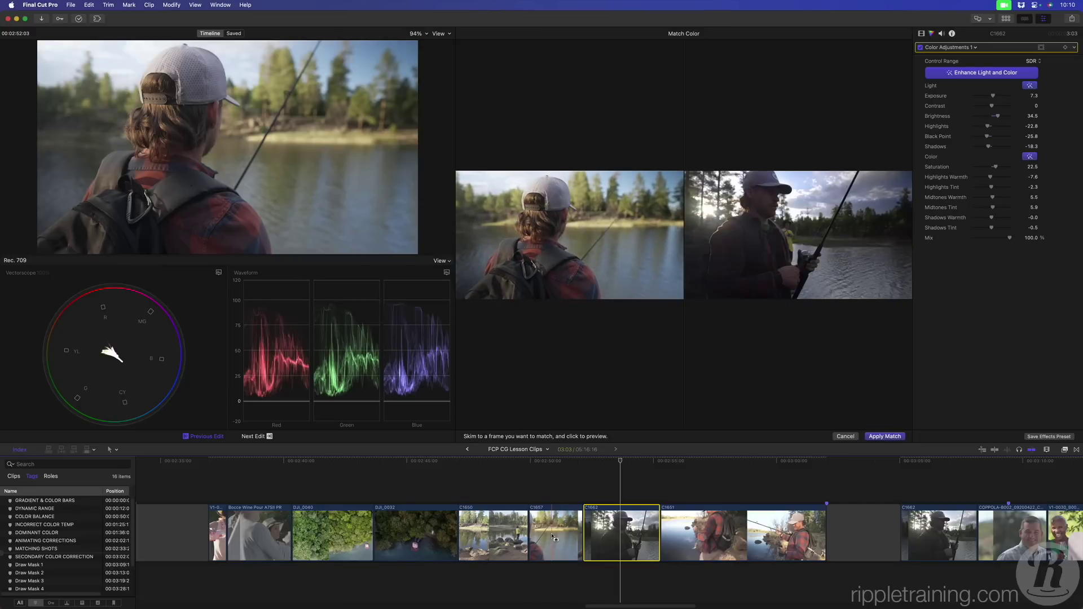
{"action": "left_click", "coordinate": [893, 438]}
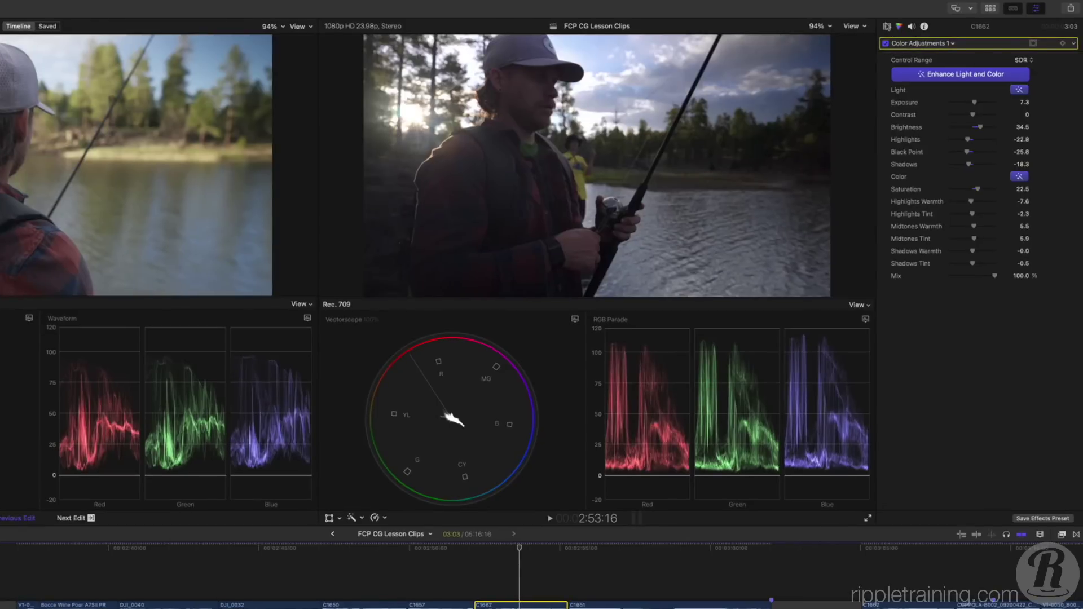
Rematch the Match Color effect's source to the fisherman reference frame and apply it
{"action": "left_click", "coordinate": [922, 33]}
{"action": "left_click", "coordinate": [925, 59]}
{"action": "key", "text": "Delete"}
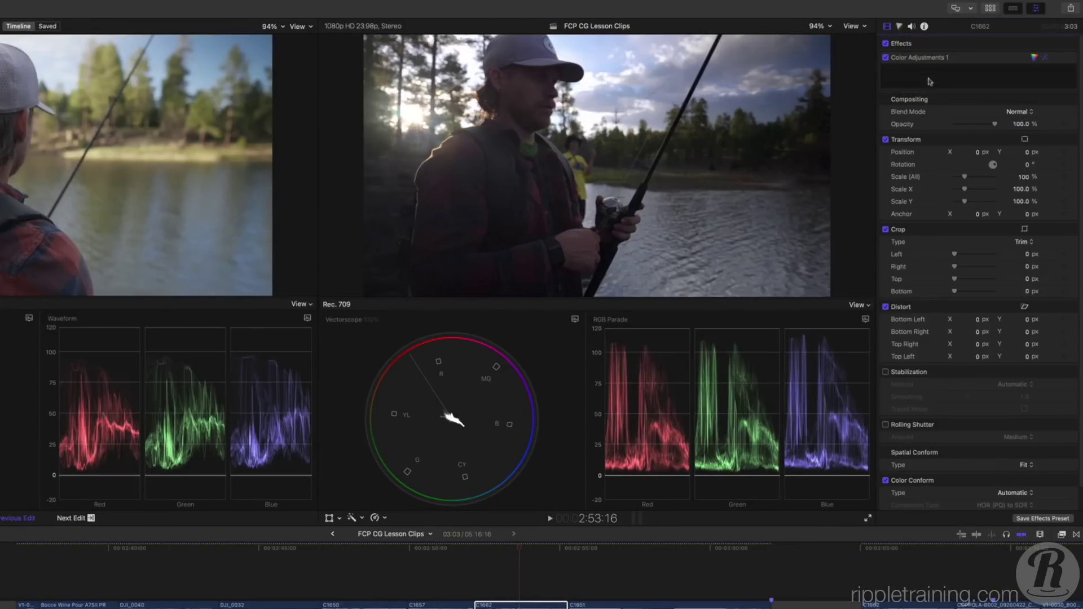
{"action": "key", "text": "super+z"}
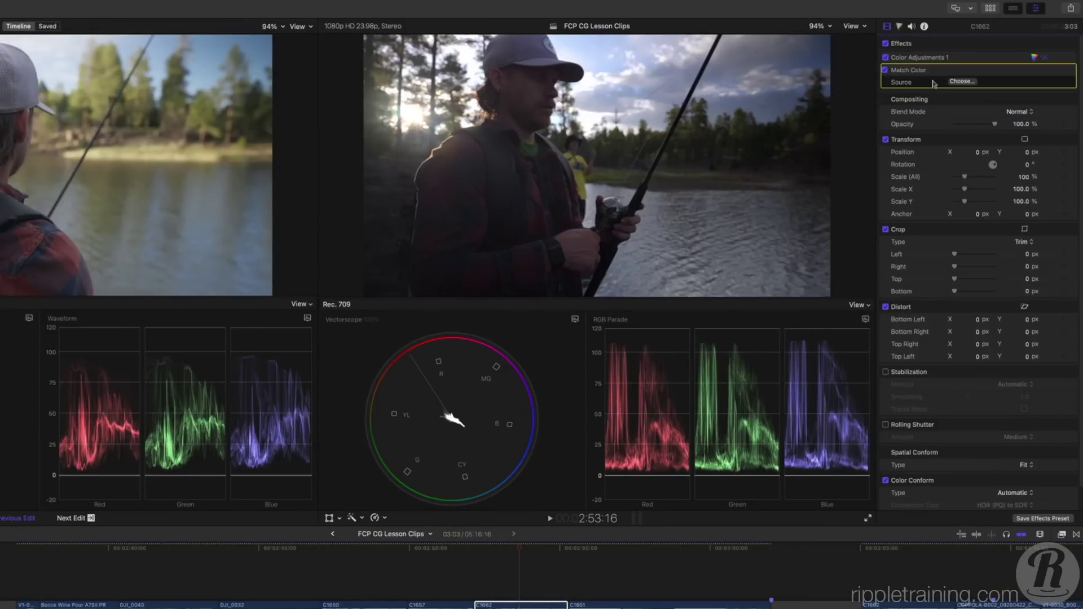
{"action": "left_click", "coordinate": [962, 82]}
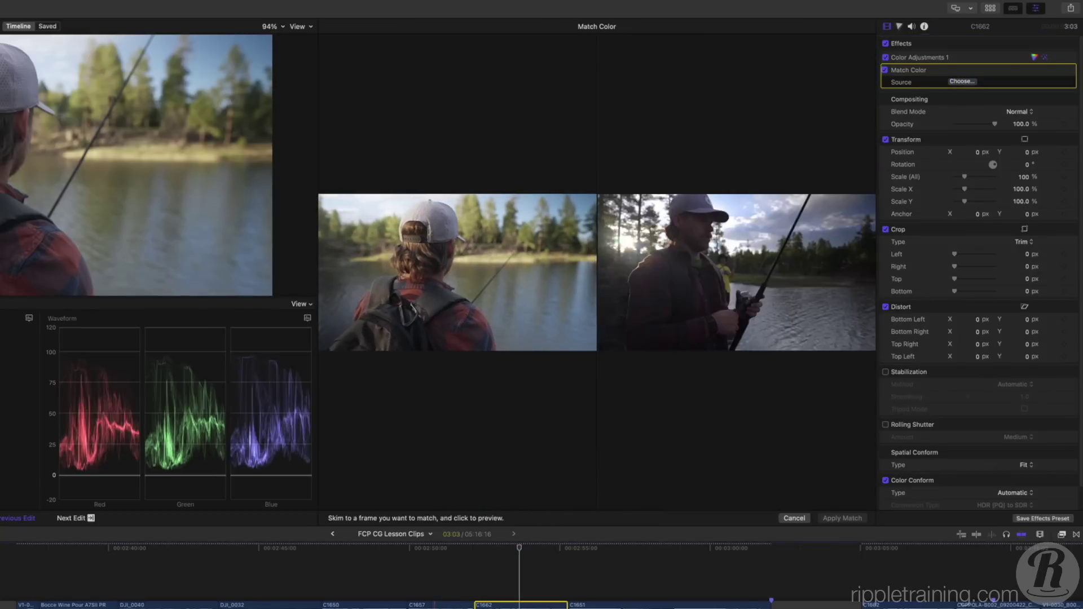
{"action": "left_click", "coordinate": [522, 587]}
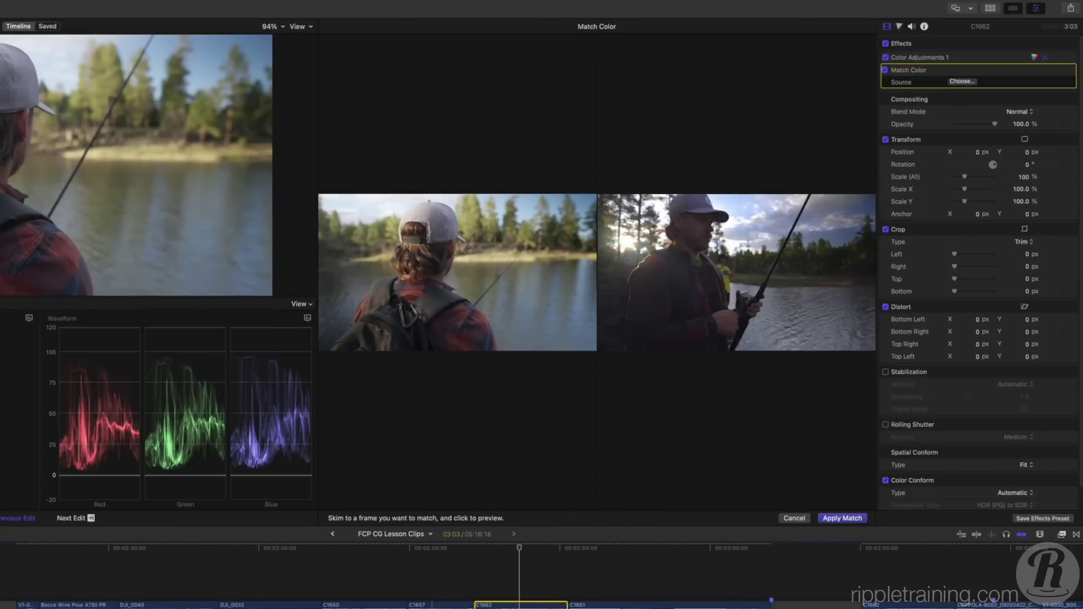
{"action": "left_click", "coordinate": [832, 519]}
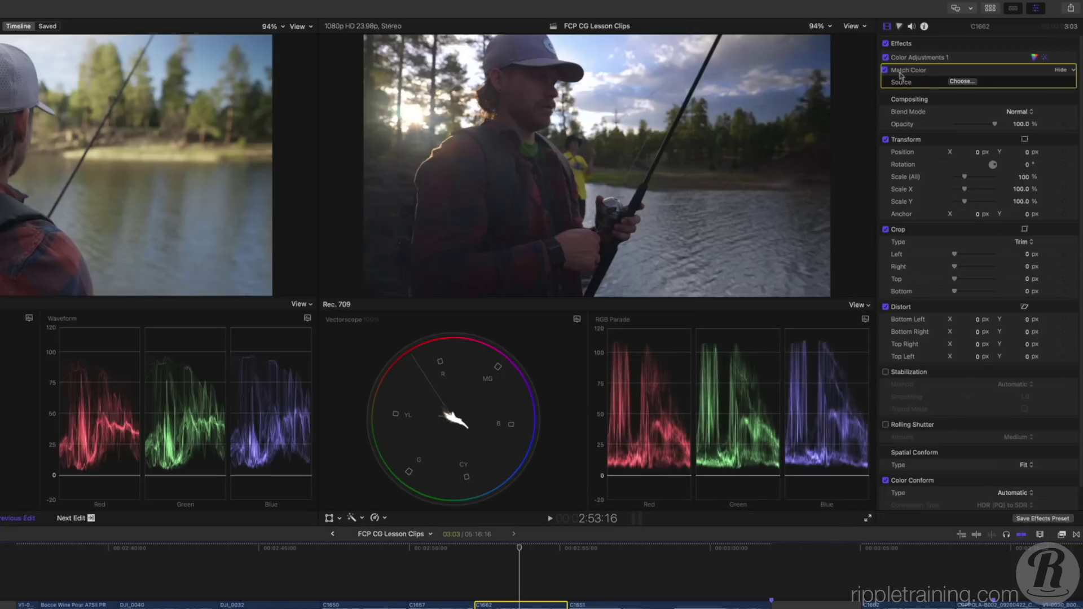
Toggle Match Color off and on to compare the matched result with the original
{"action": "left_click", "coordinate": [886, 71]}
{"action": "left_click", "coordinate": [886, 70]}
{"action": "left_click", "coordinate": [886, 70]}
{"action": "left_click", "coordinate": [886, 71]}
{"action": "left_click", "coordinate": [886, 71]}
{"action": "left_click", "coordinate": [886, 71]}
Rename Color Adjustments 1 to 'Color Adjustments Normalize'
{"action": "left_click", "coordinate": [955, 58]}
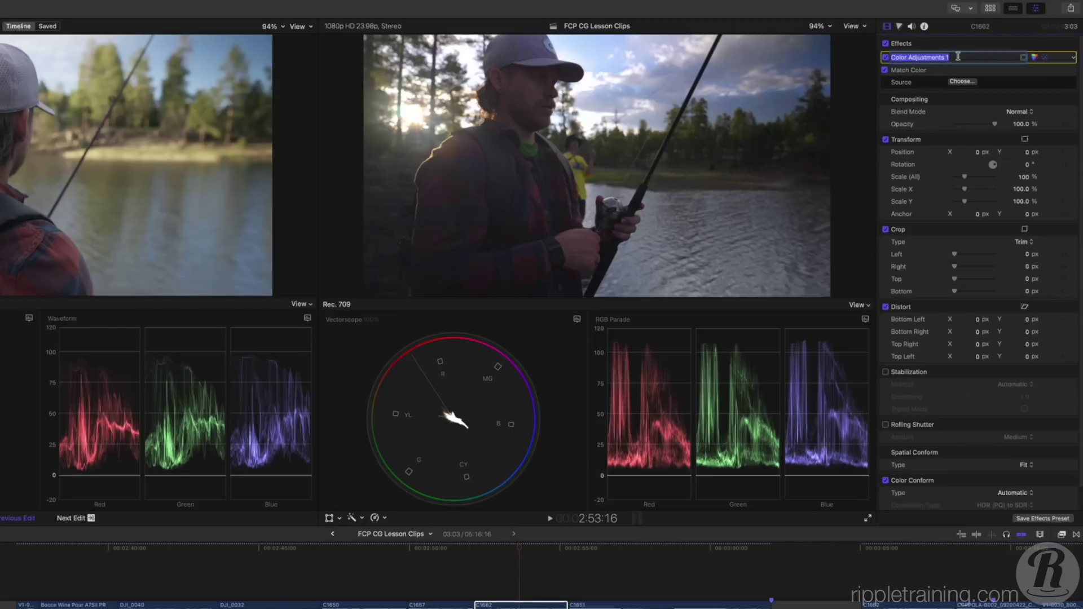
{"action": "key", "text": "BackSpace"}
{"action": "type", "text": "Normalize"}
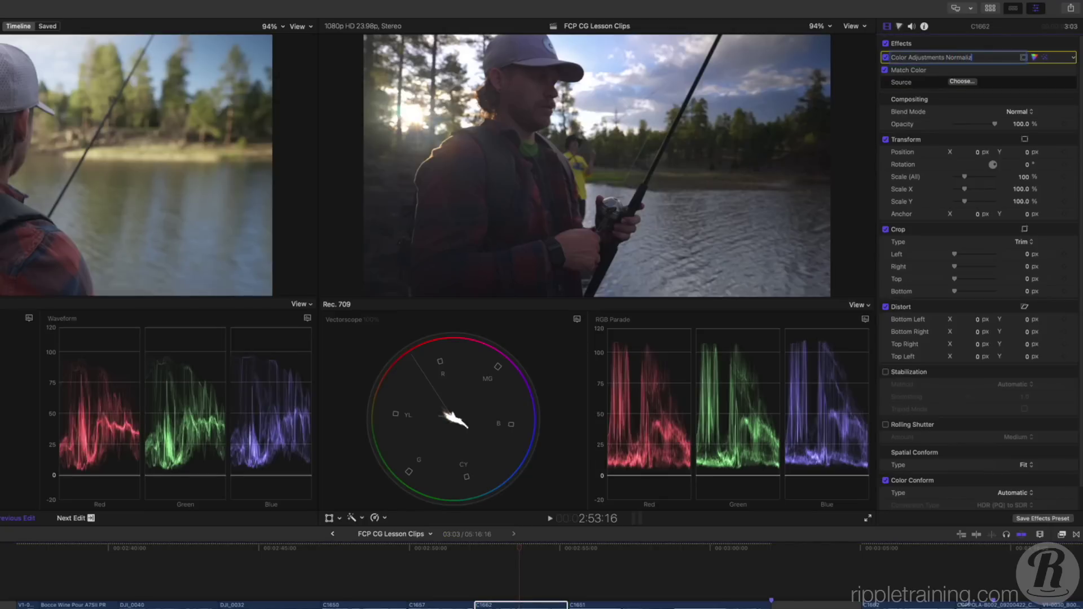
{"action": "key", "text": "Return"}
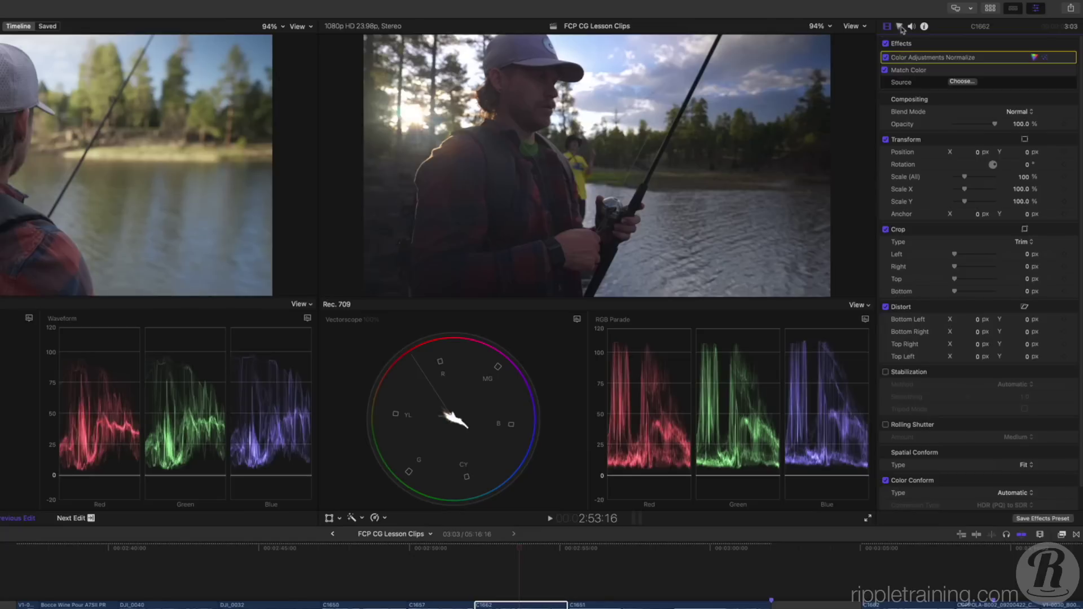
Add a Color Wheels correction and name it 'Color Wheels Brighten Subject'
{"action": "left_click", "coordinate": [901, 27]}
{"action": "left_click", "coordinate": [953, 44]}
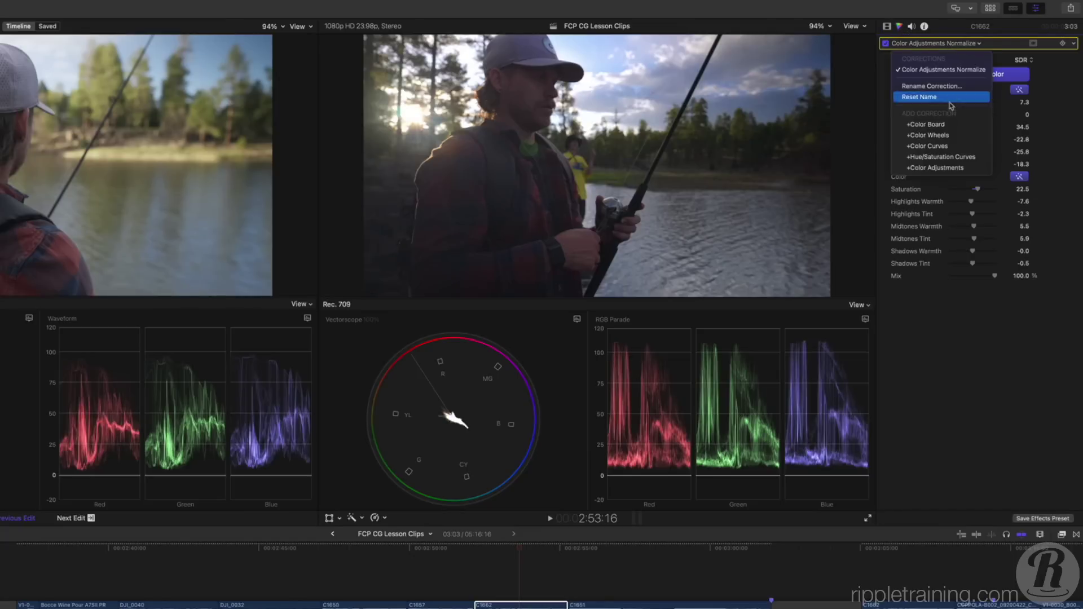
{"action": "left_click", "coordinate": [951, 136]}
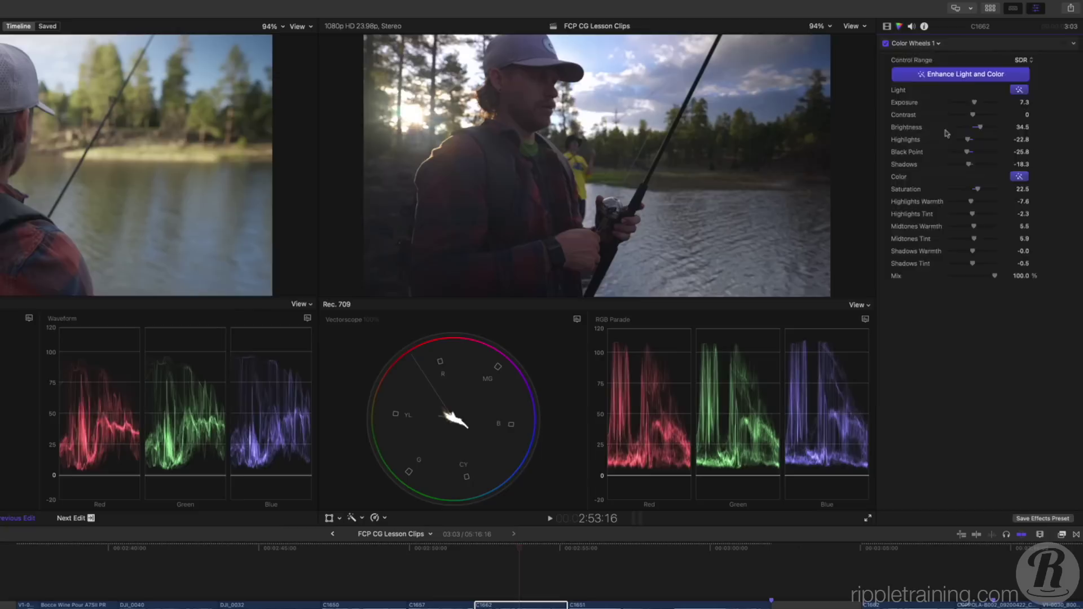
{"action": "left_click", "coordinate": [941, 46]}
{"action": "left_click", "coordinate": [932, 97]}
{"action": "key", "text": "Right"}
{"action": "key", "text": "BackSpace"}
{"action": "type", "text": "Brighten Subject"}
{"action": "key", "text": "Return"}
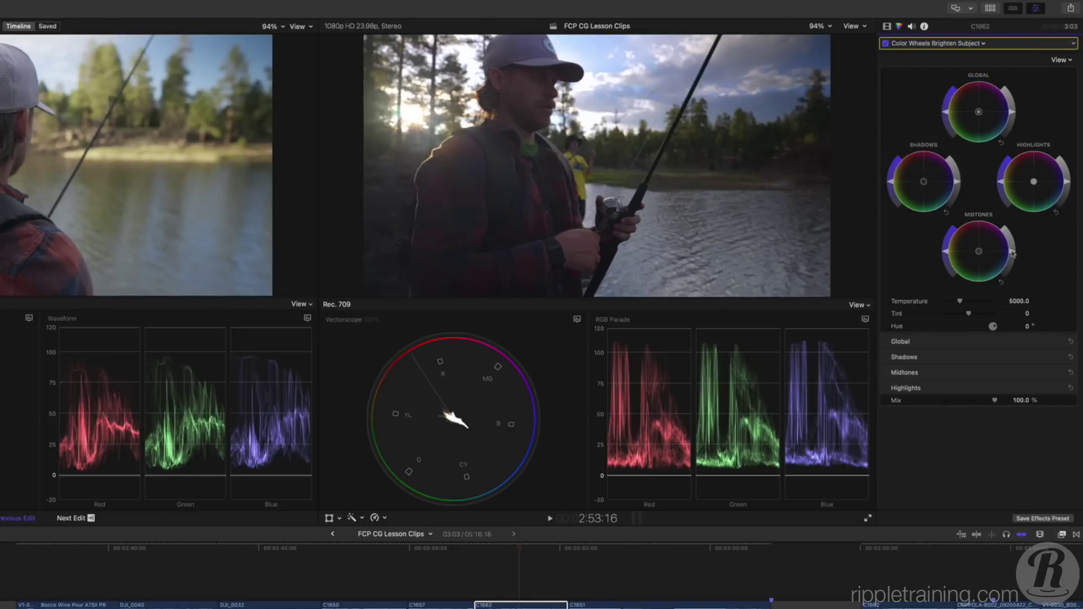
Raise the Midtones slider and lower the Shadows slider to brighten the fisherman
{"action": "left_click_drag", "start_coordinate": [1013, 254], "coordinate": [1012, 246]}
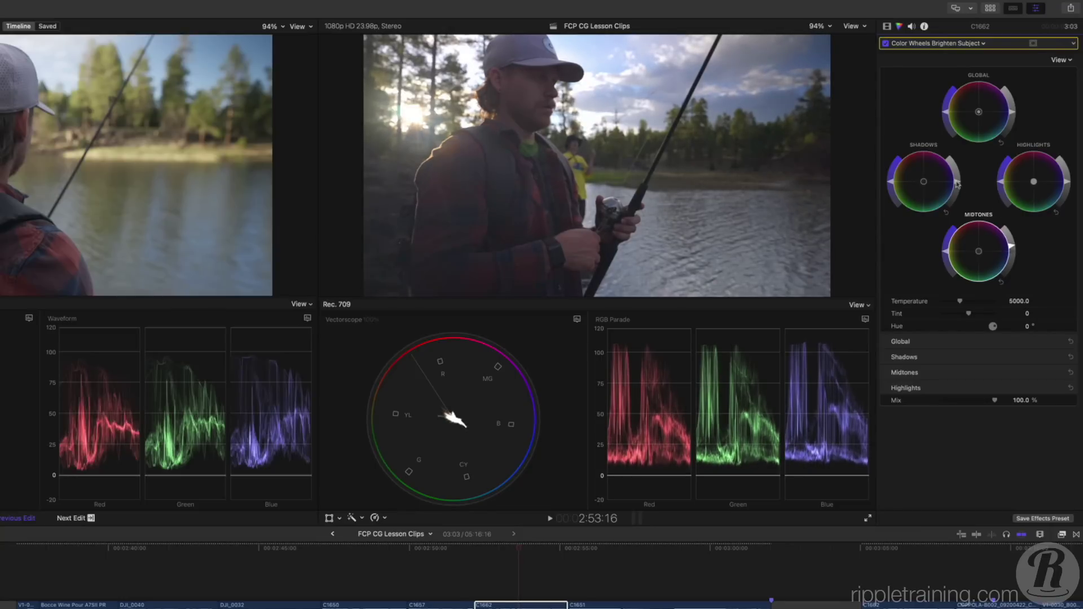
{"action": "left_click_drag", "start_coordinate": [958, 183], "coordinate": [958, 188]}
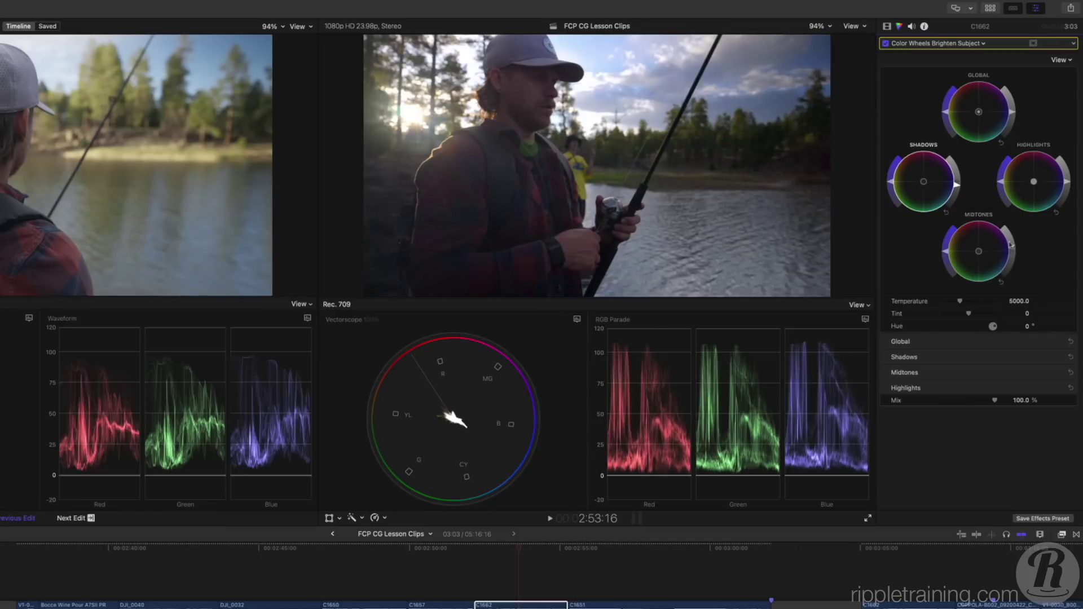
{"action": "left_click_drag", "start_coordinate": [1012, 246], "coordinate": [1012, 245]}
{"action": "left_click_drag", "start_coordinate": [959, 188], "coordinate": [960, 188]}
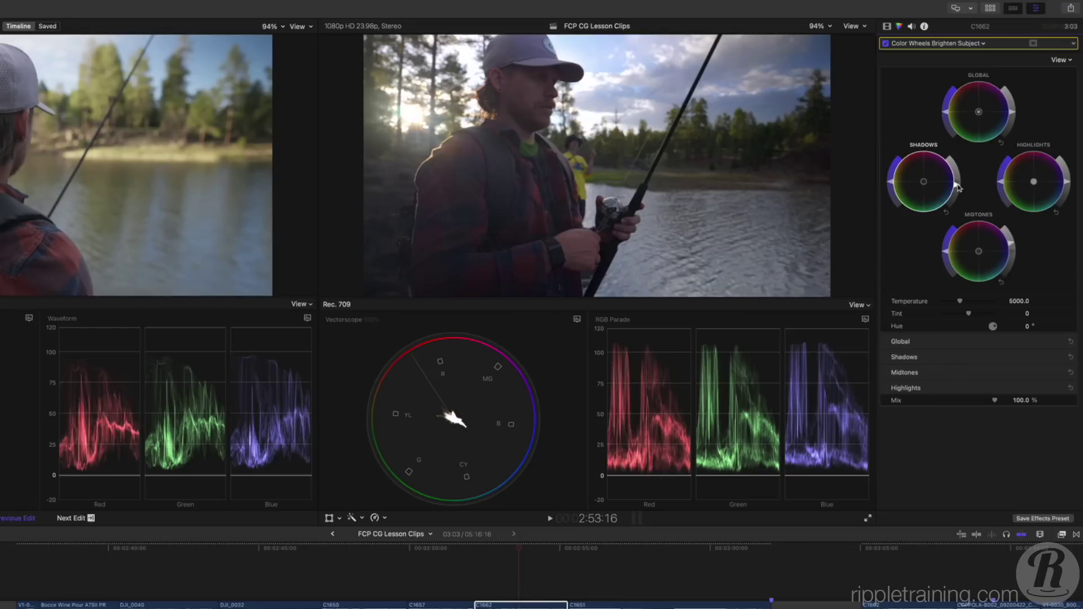
{"action": "left_click", "coordinate": [885, 43]}
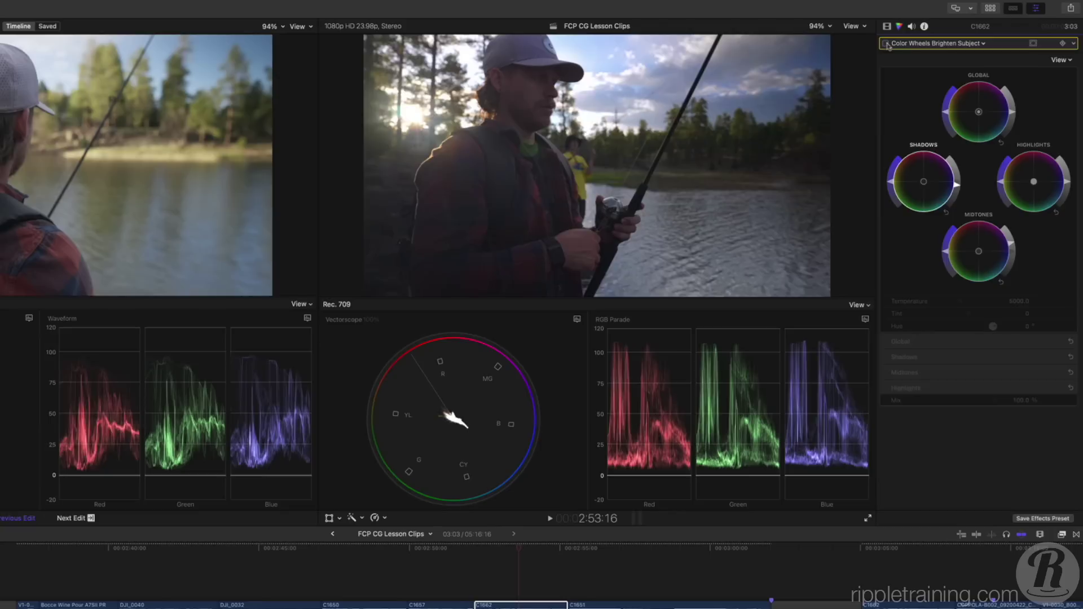
{"action": "left_click", "coordinate": [886, 44]}
{"action": "left_click", "coordinate": [886, 43]}
{"action": "left_click", "coordinate": [886, 43]}
{"action": "left_click", "coordinate": [886, 44]}
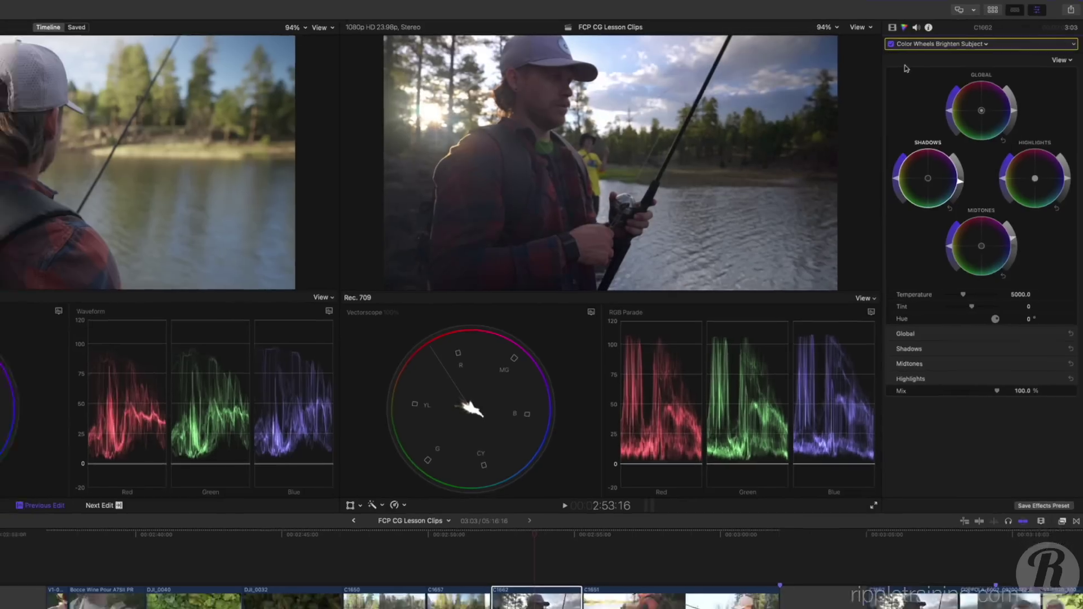